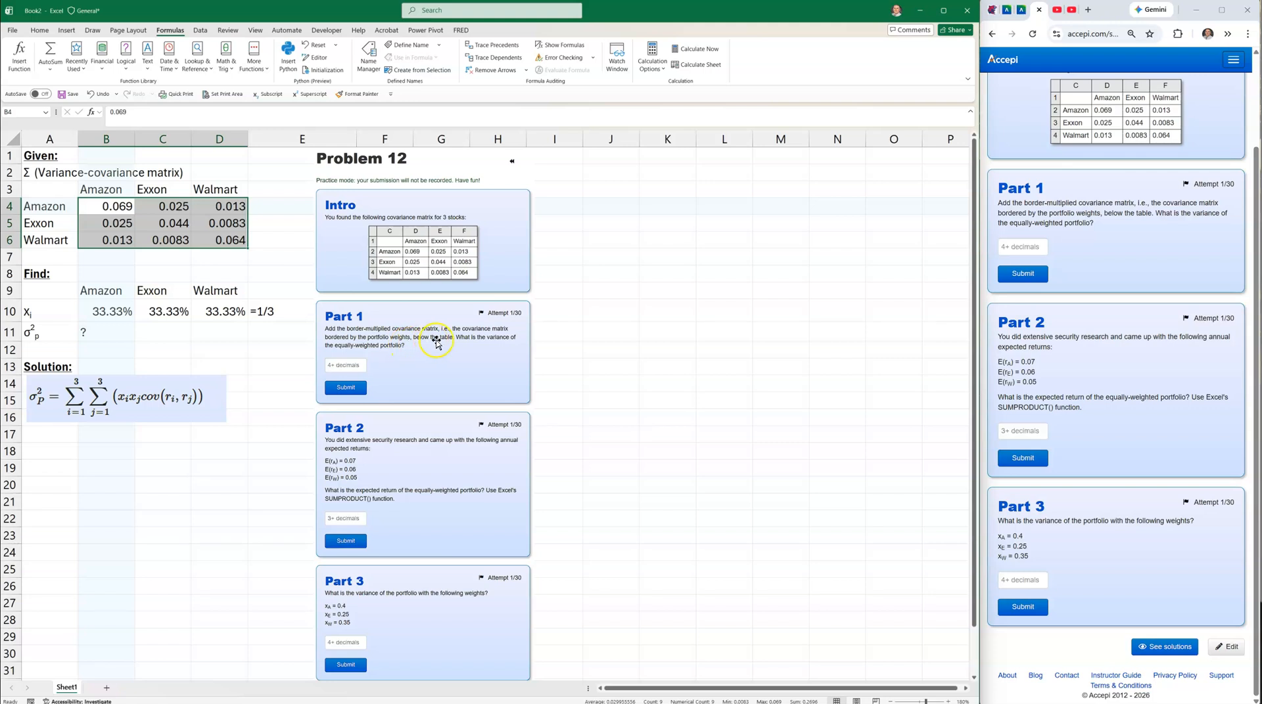
Review the three equal weights in B10:D10 and the variance equation picture.
drag(92, 313, 210, 310)
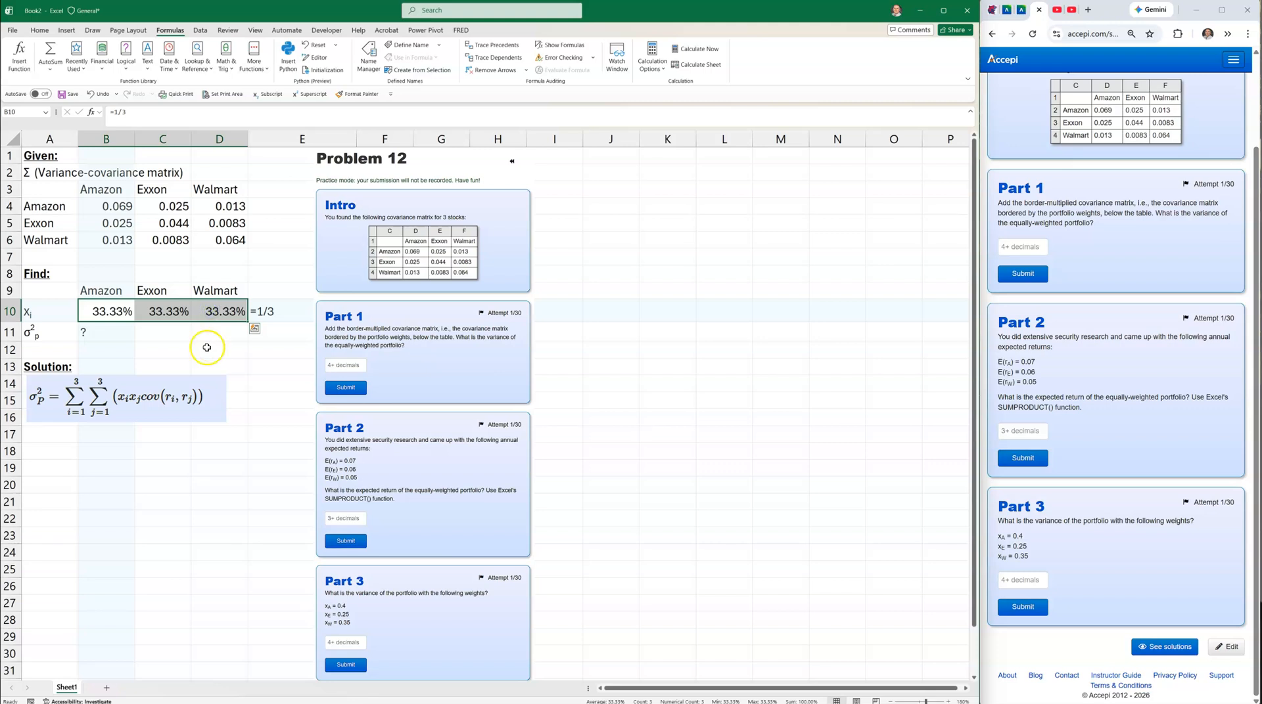
click(109, 312)
click(159, 306)
click(227, 313)
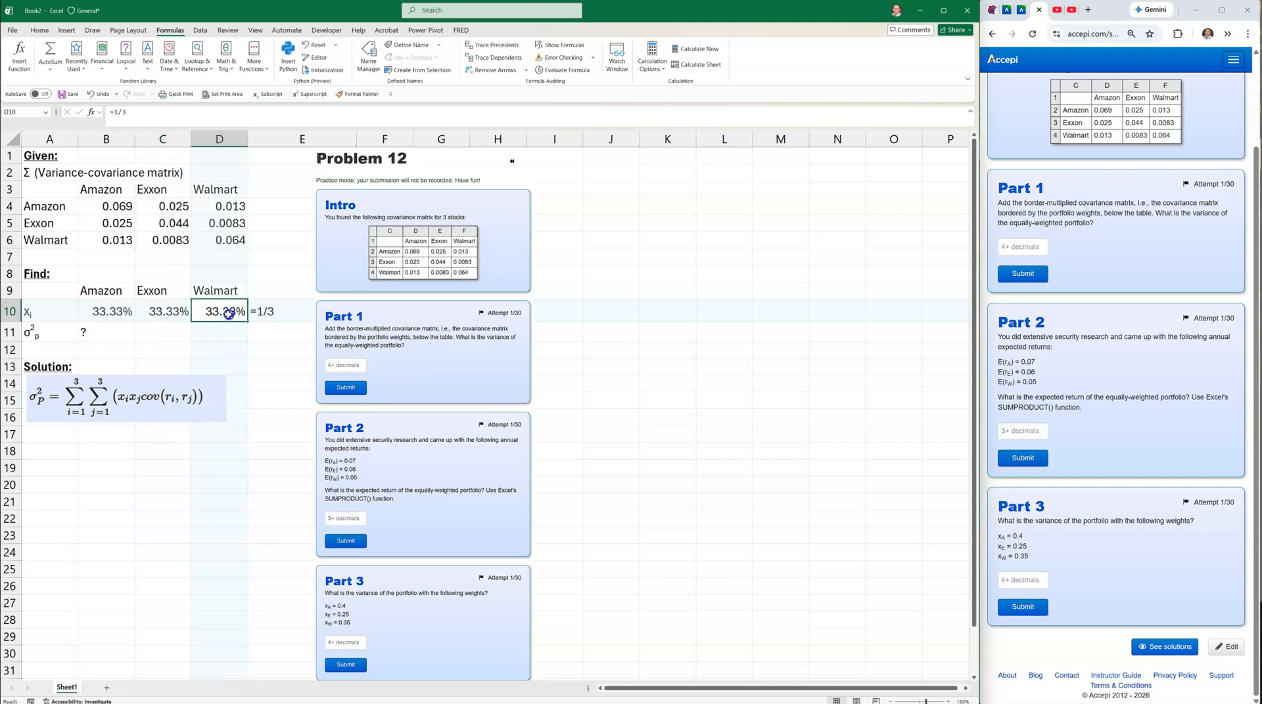
click(113, 315)
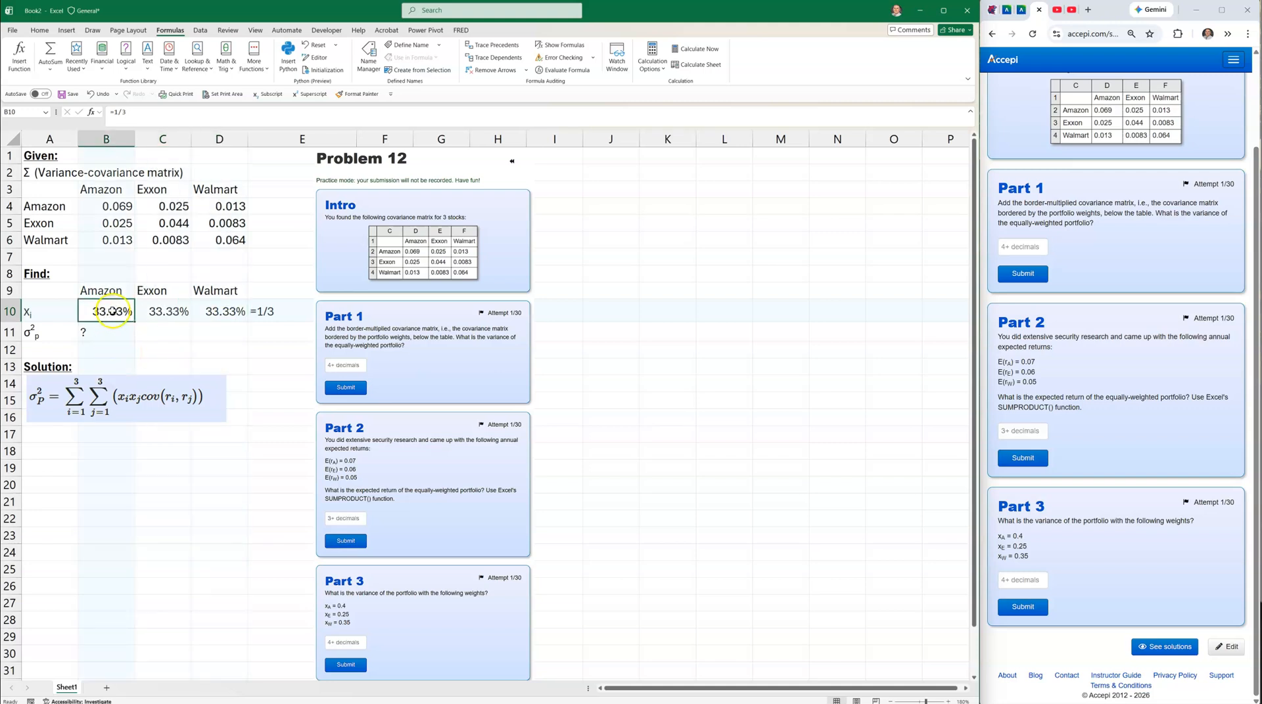
click(165, 311)
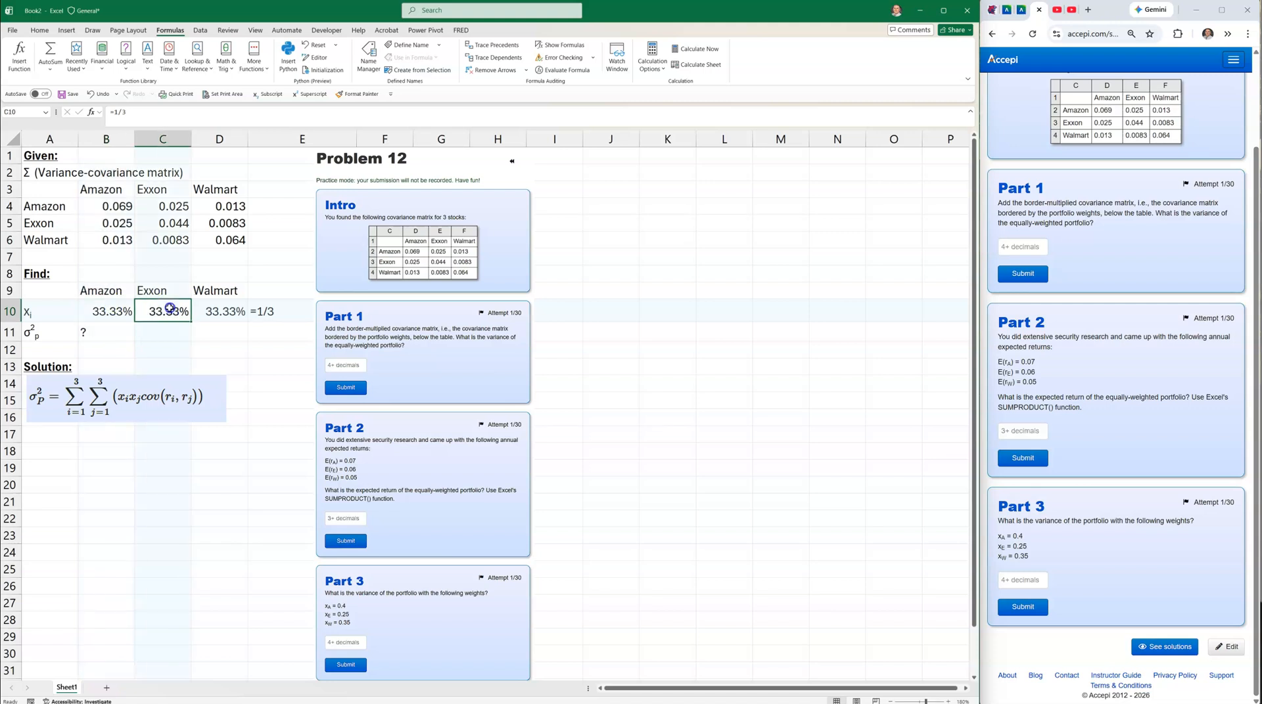
click(217, 314)
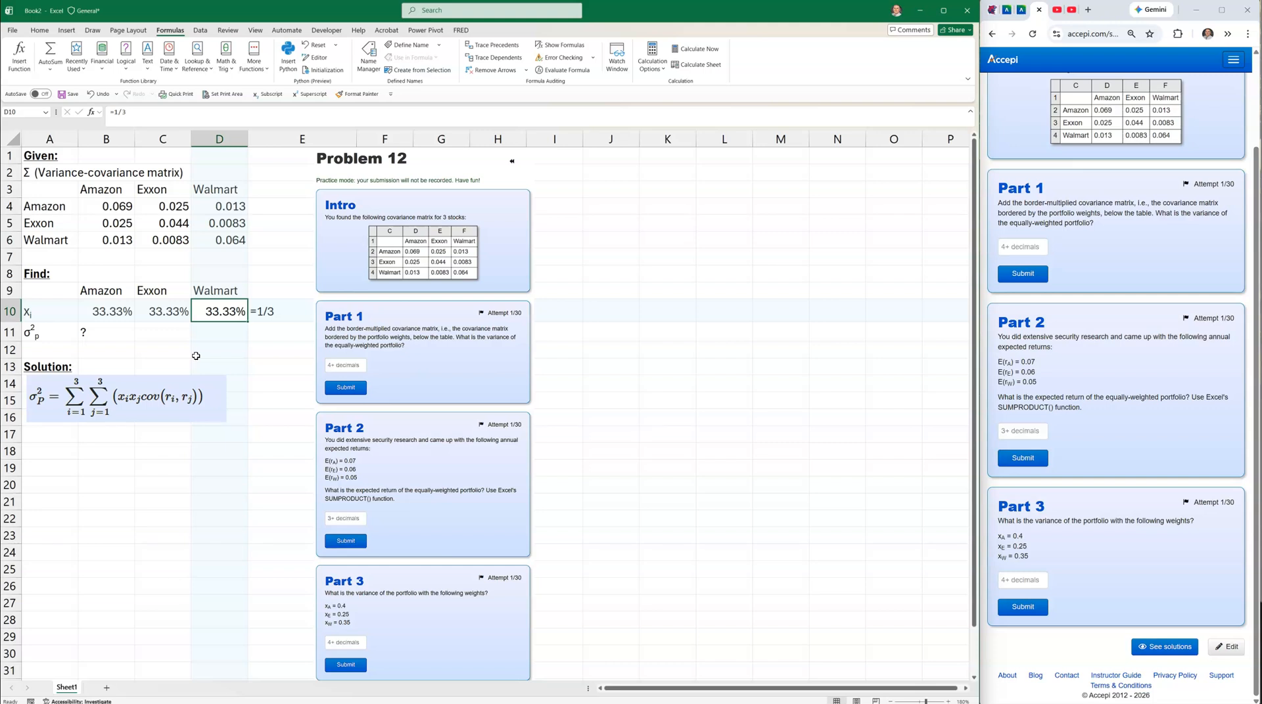
click(164, 478)
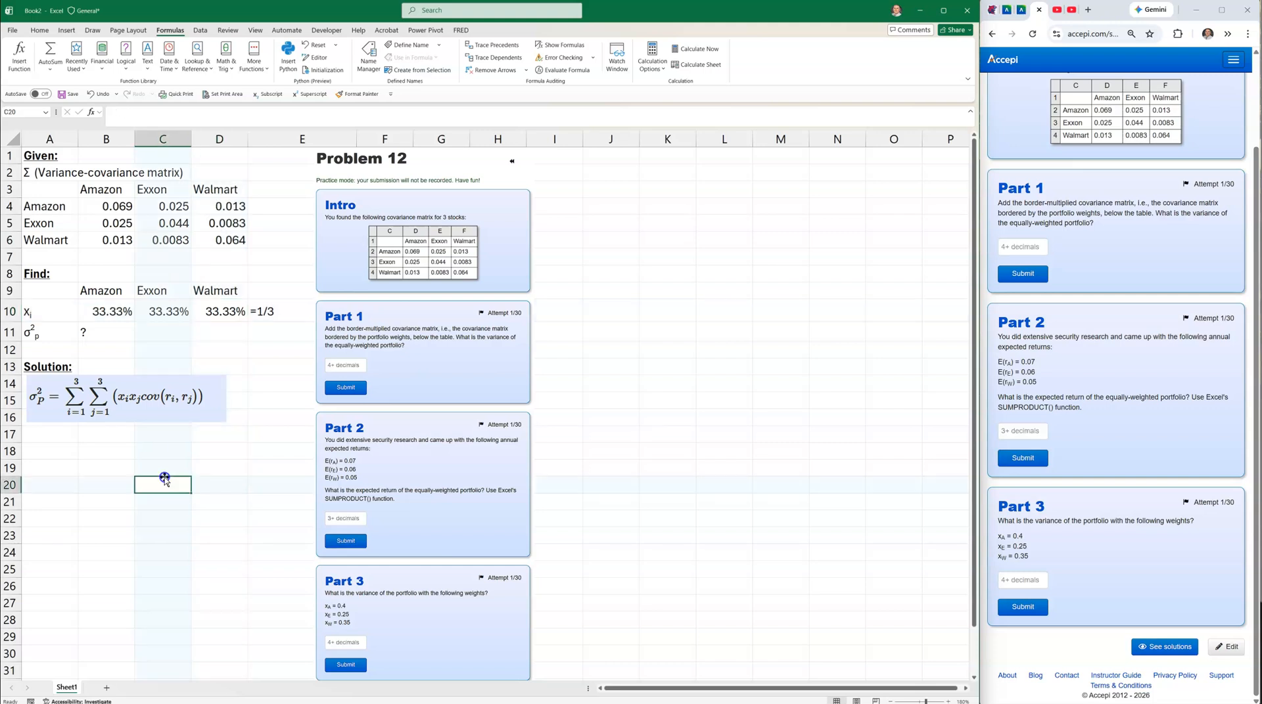
click(171, 388)
drag(159, 400, 159, 401)
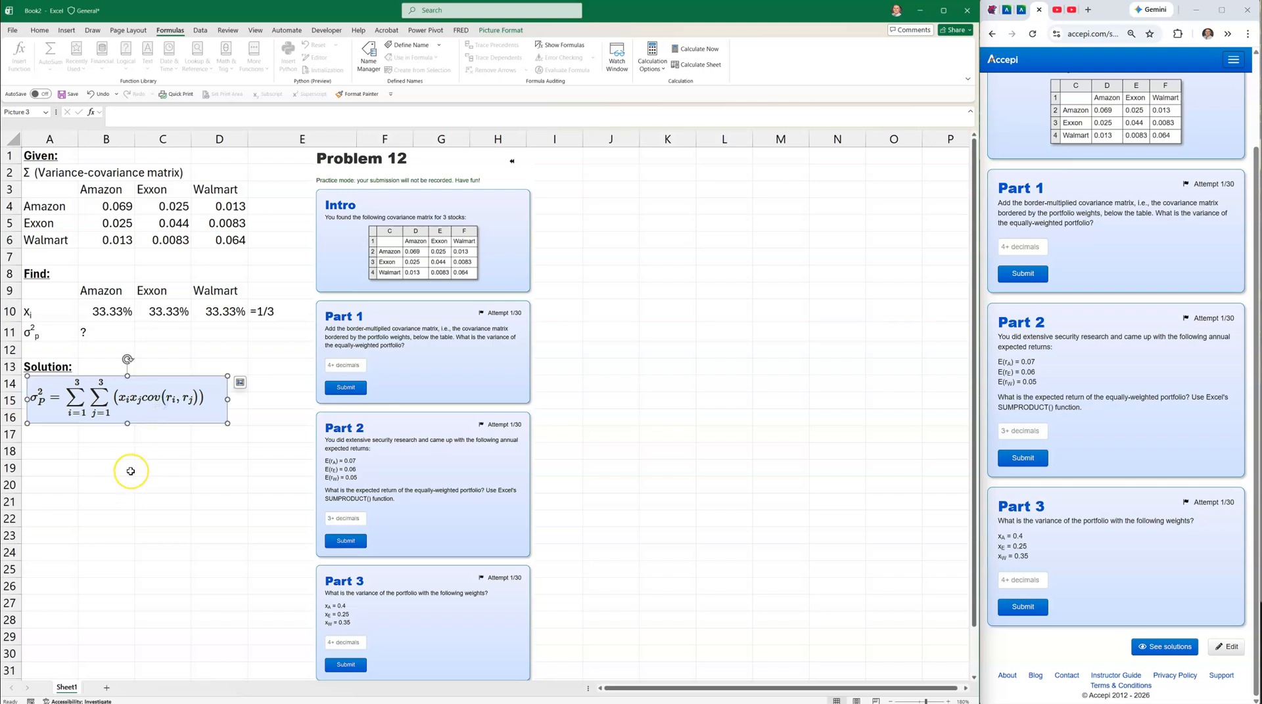
Enter =B10 in B18 and fill it across to D18.
click(107, 455)
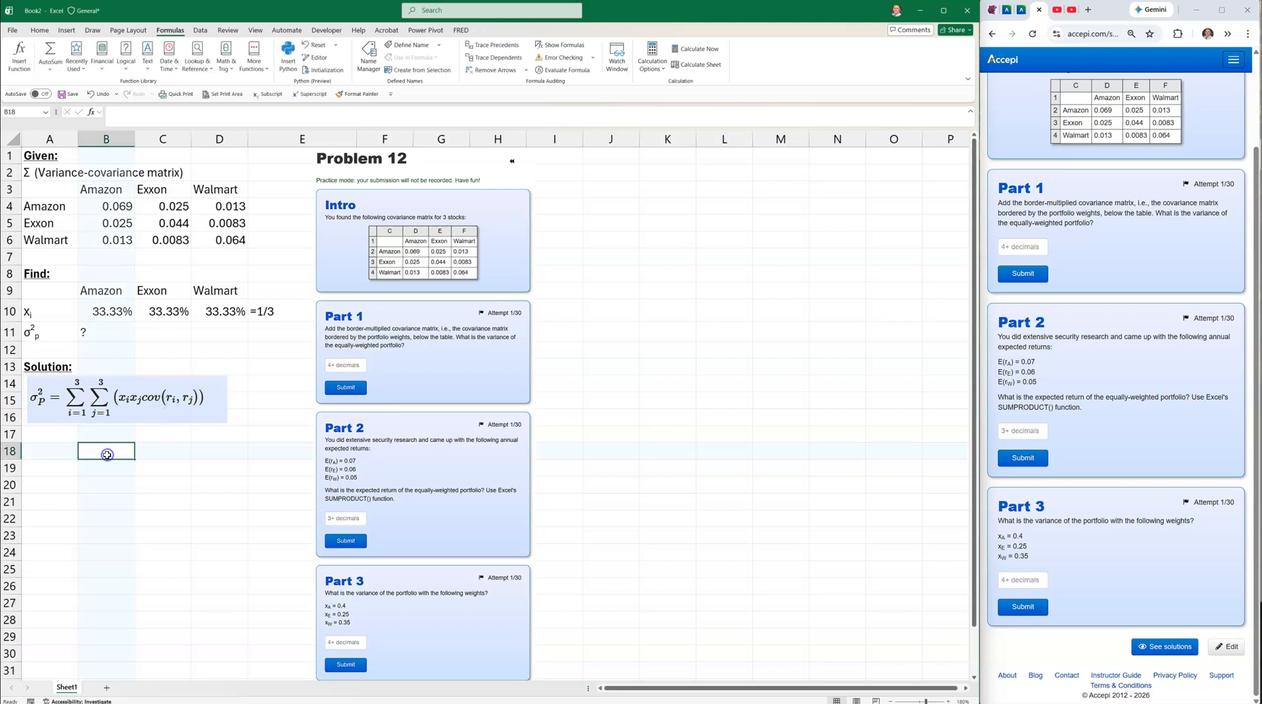
text(=)
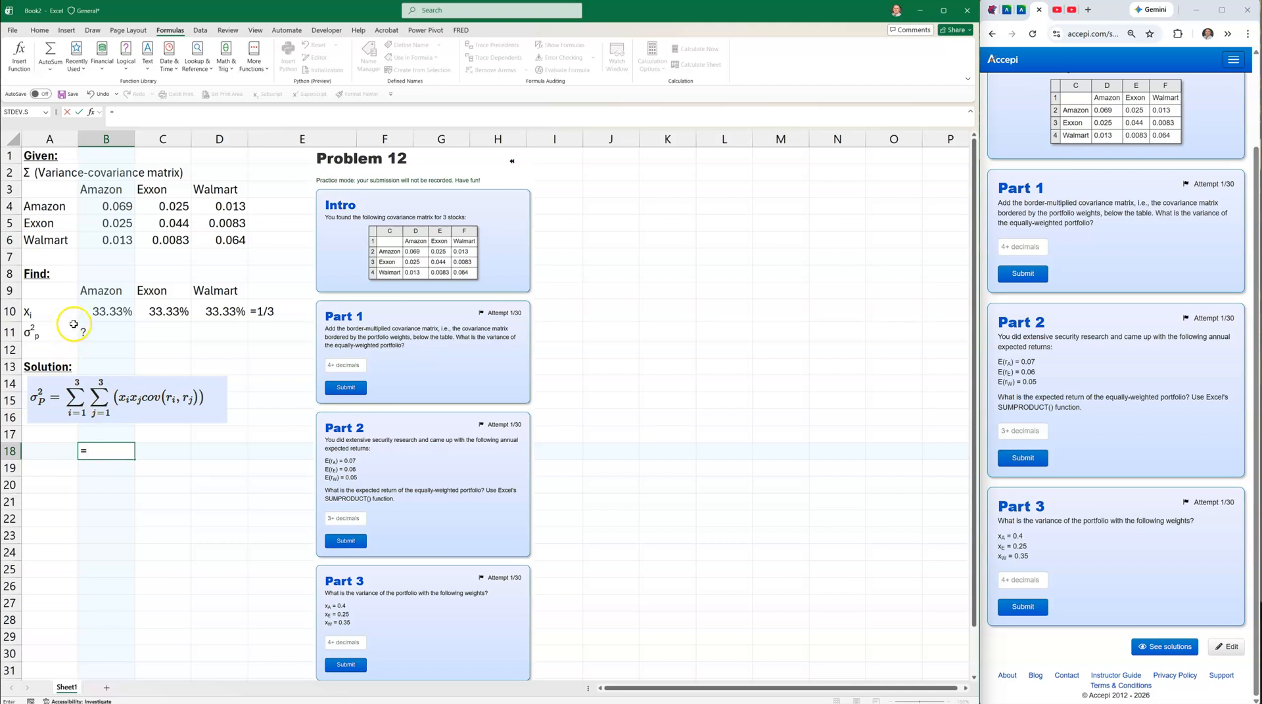
click(103, 314)
key(Return)
click(118, 451)
drag(133, 463, 221, 458)
Enter =TRANSPOSE(B18:D18) in A19 to spill the weights down A19:A21.
click(57, 472)
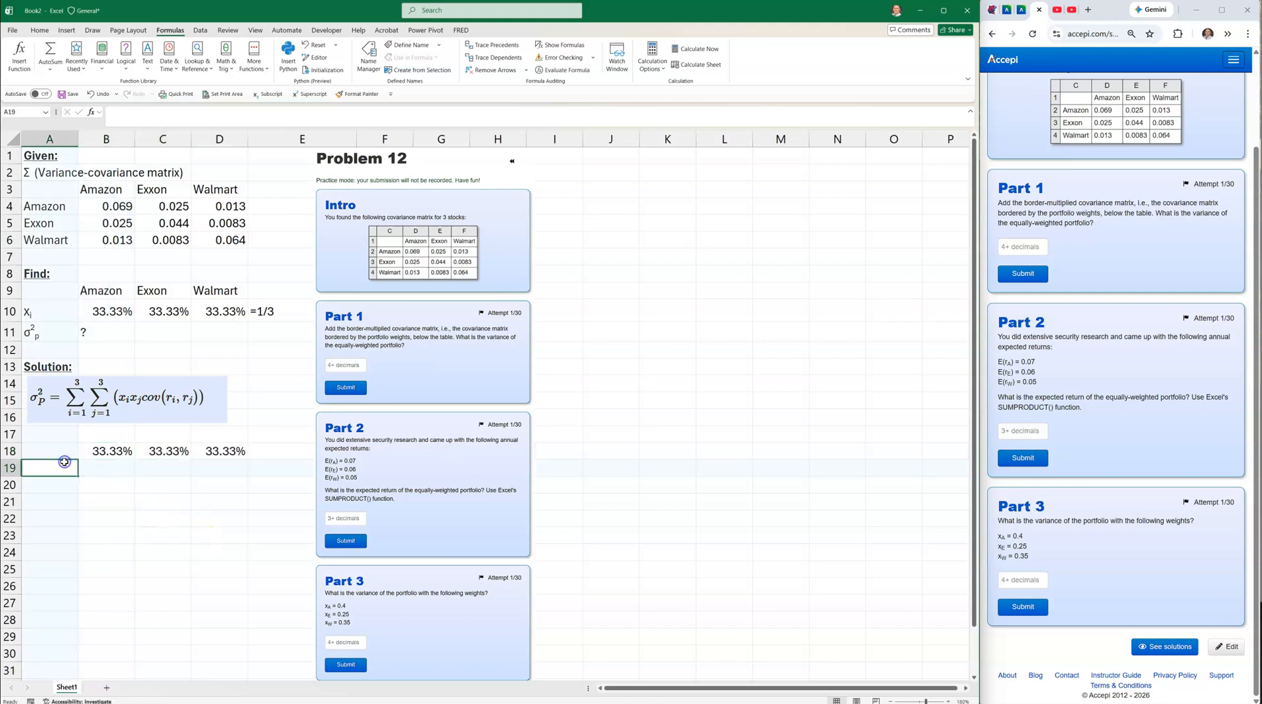
text(=transpose)
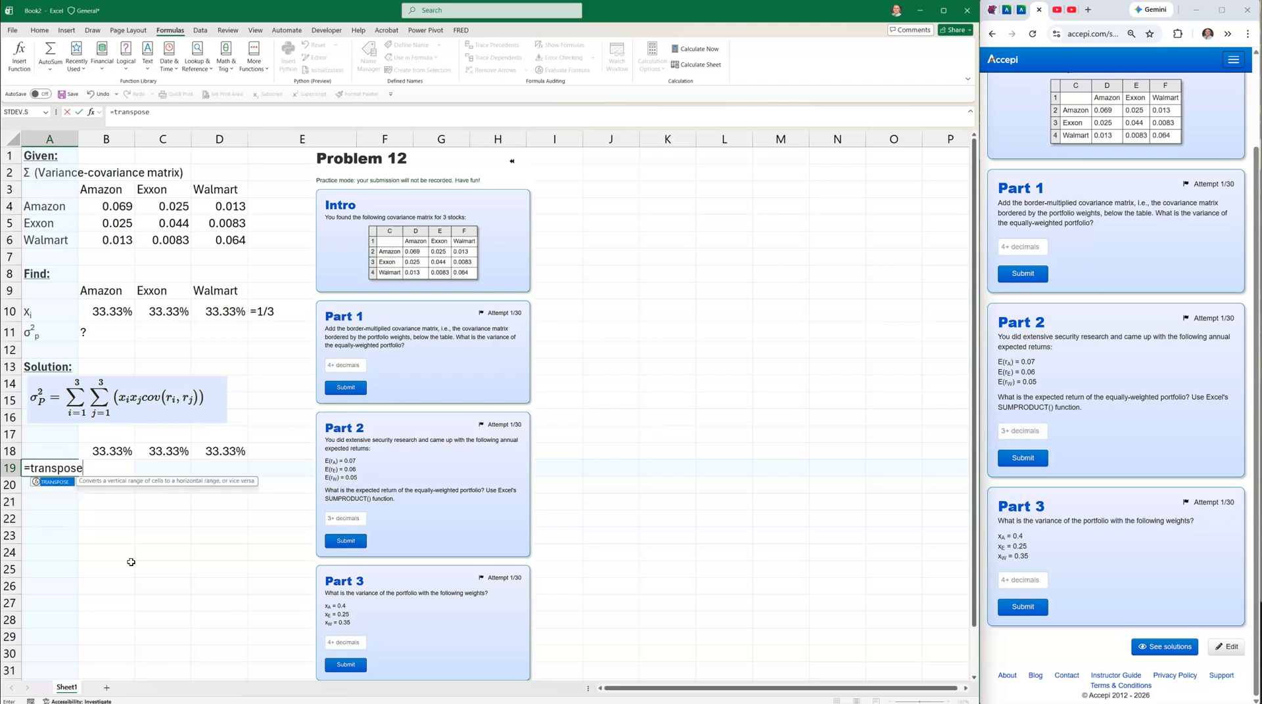
text(()
drag(113, 452, 207, 455)
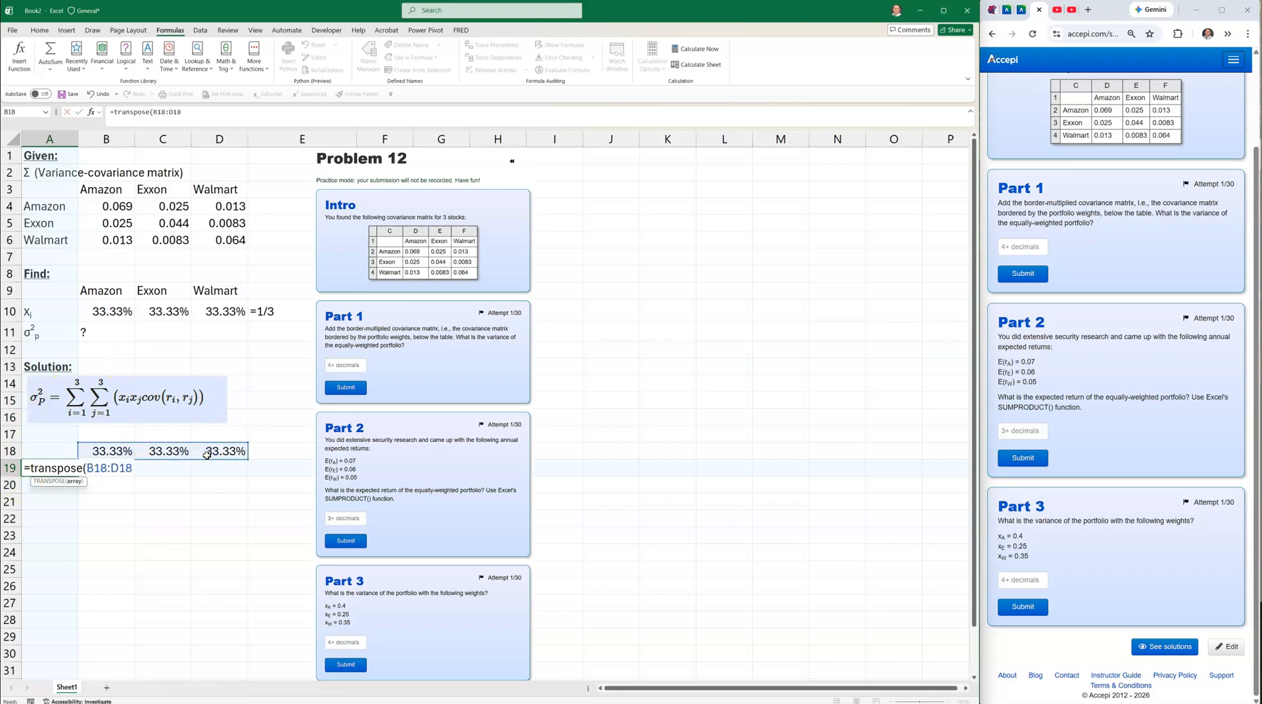
key(Return)
click(121, 467)
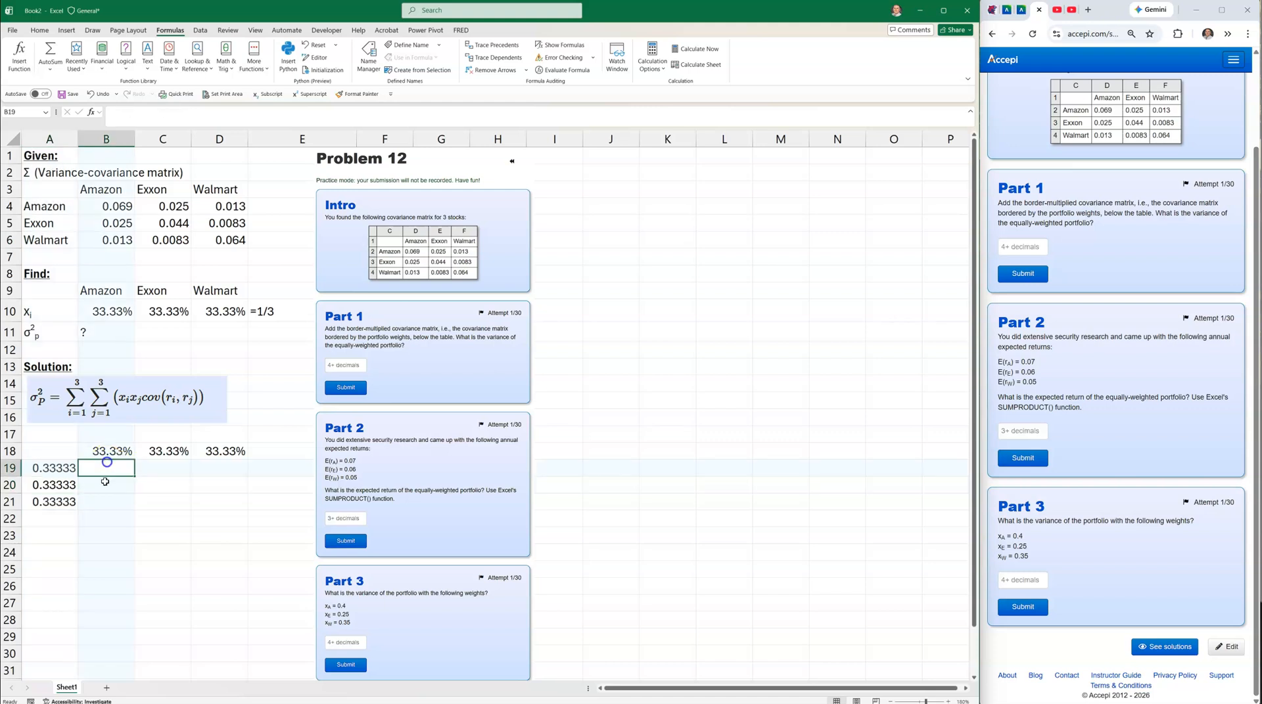
Format Painter B18's percentage format onto A19:A21 so each shows 33.33%.
click(51, 470)
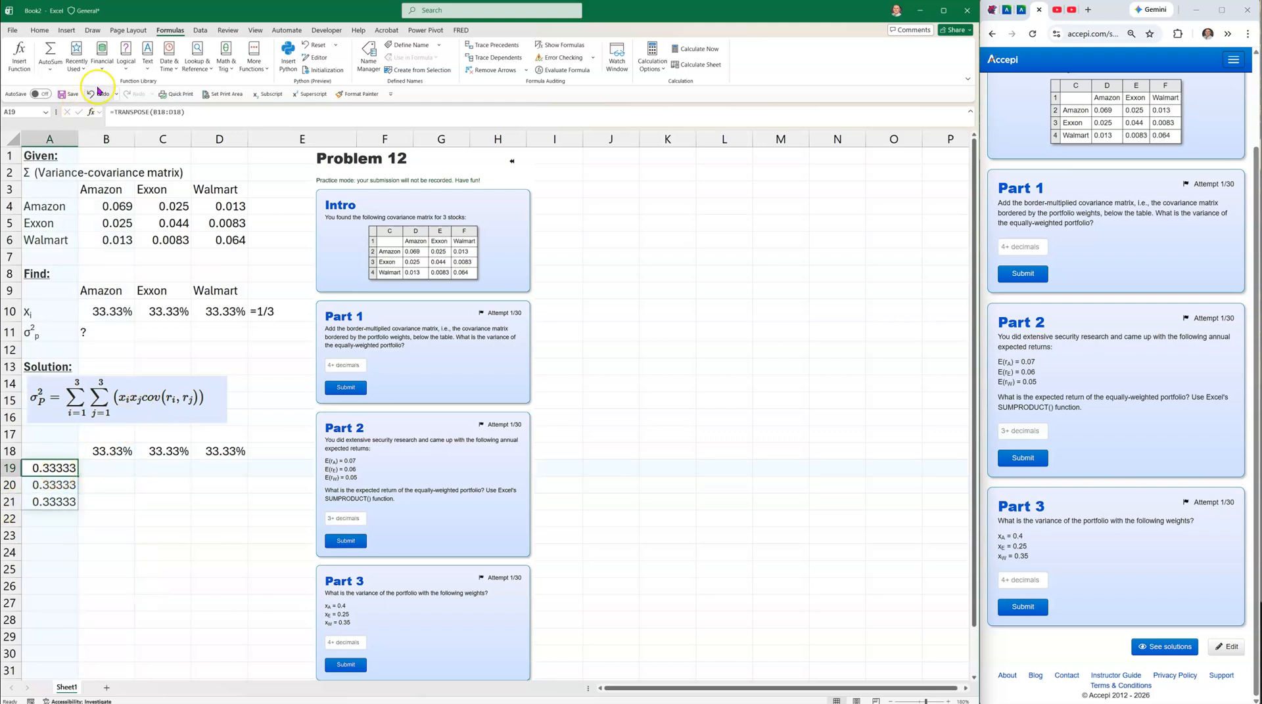
click(97, 559)
click(103, 450)
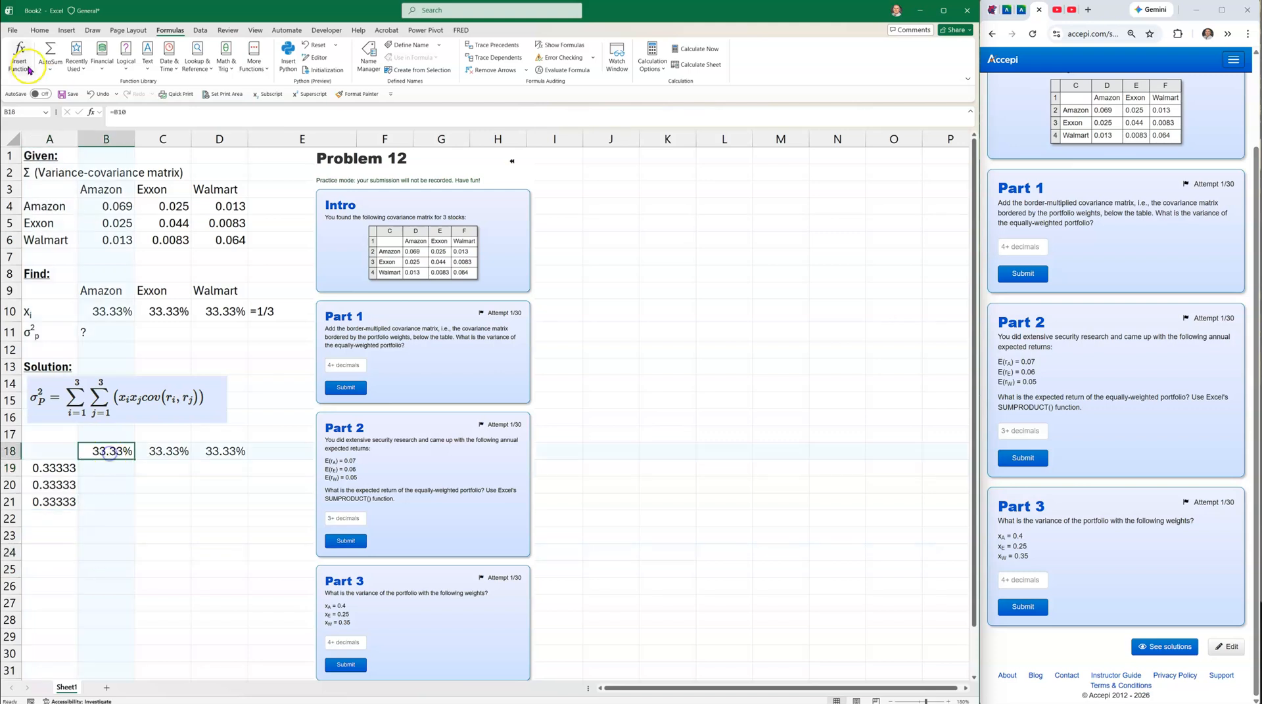
click(41, 31)
click(54, 69)
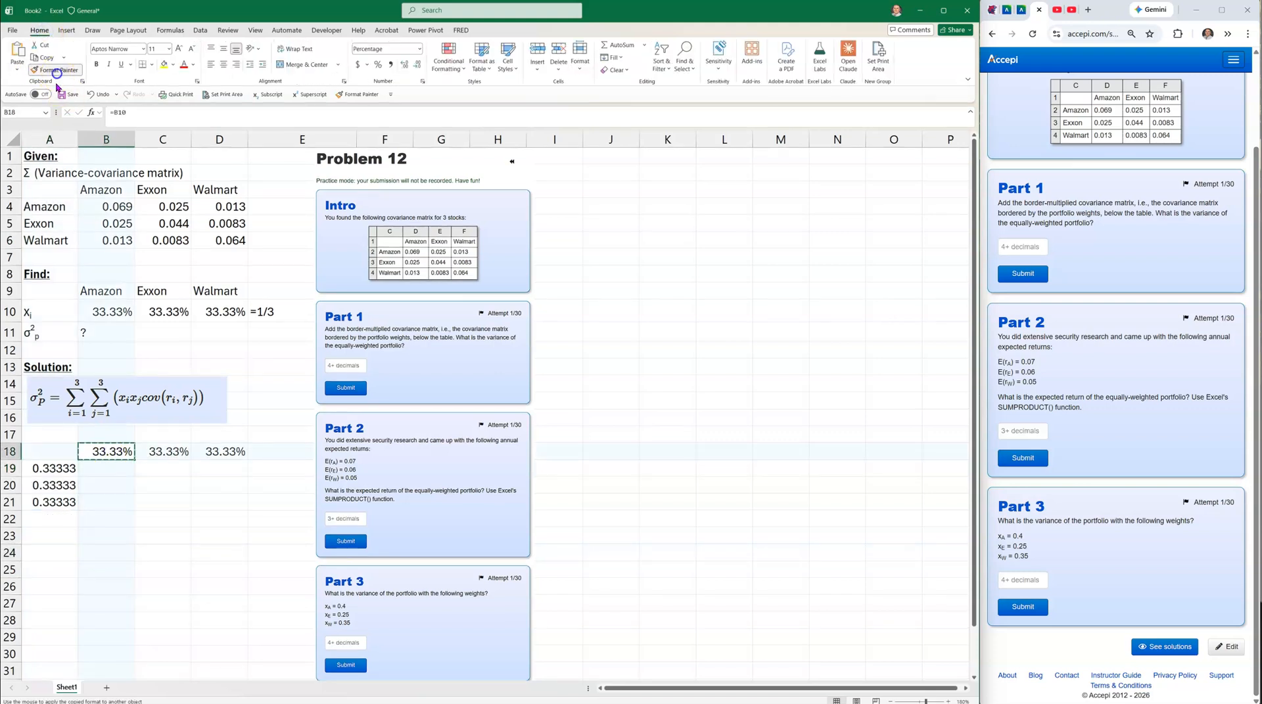
click(46, 470)
drag(45, 485, 46, 502)
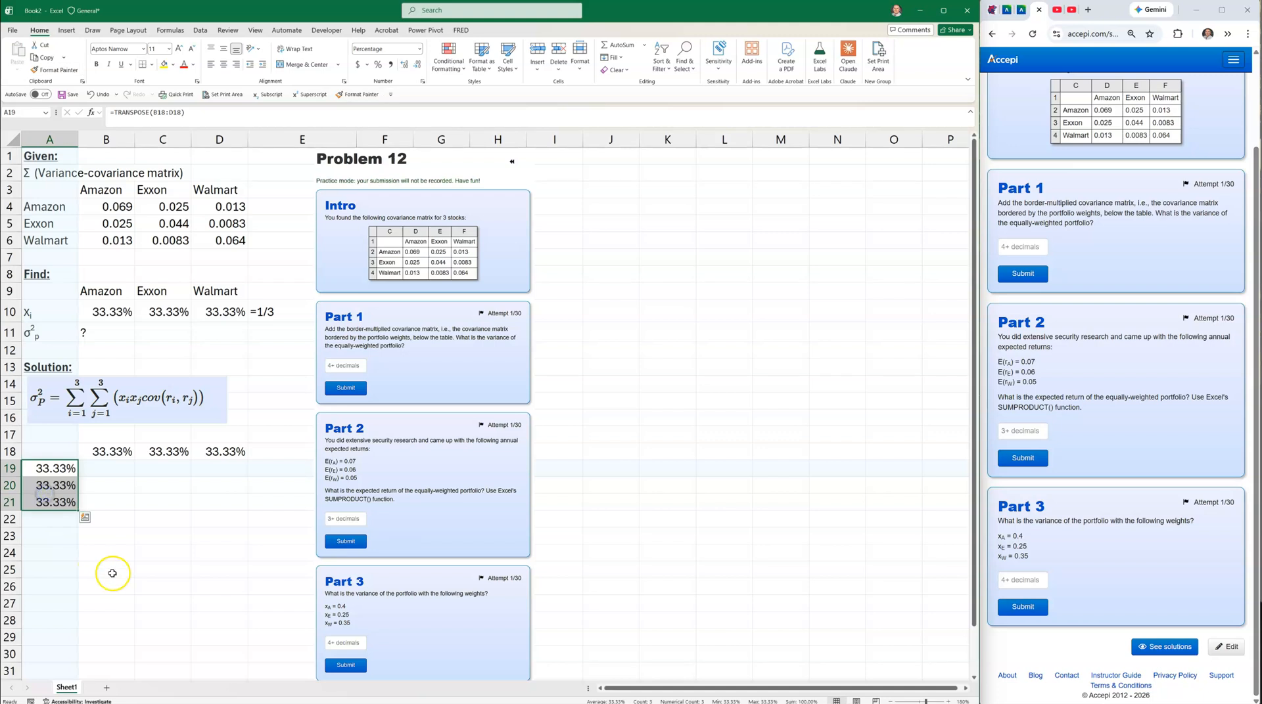
click(106, 471)
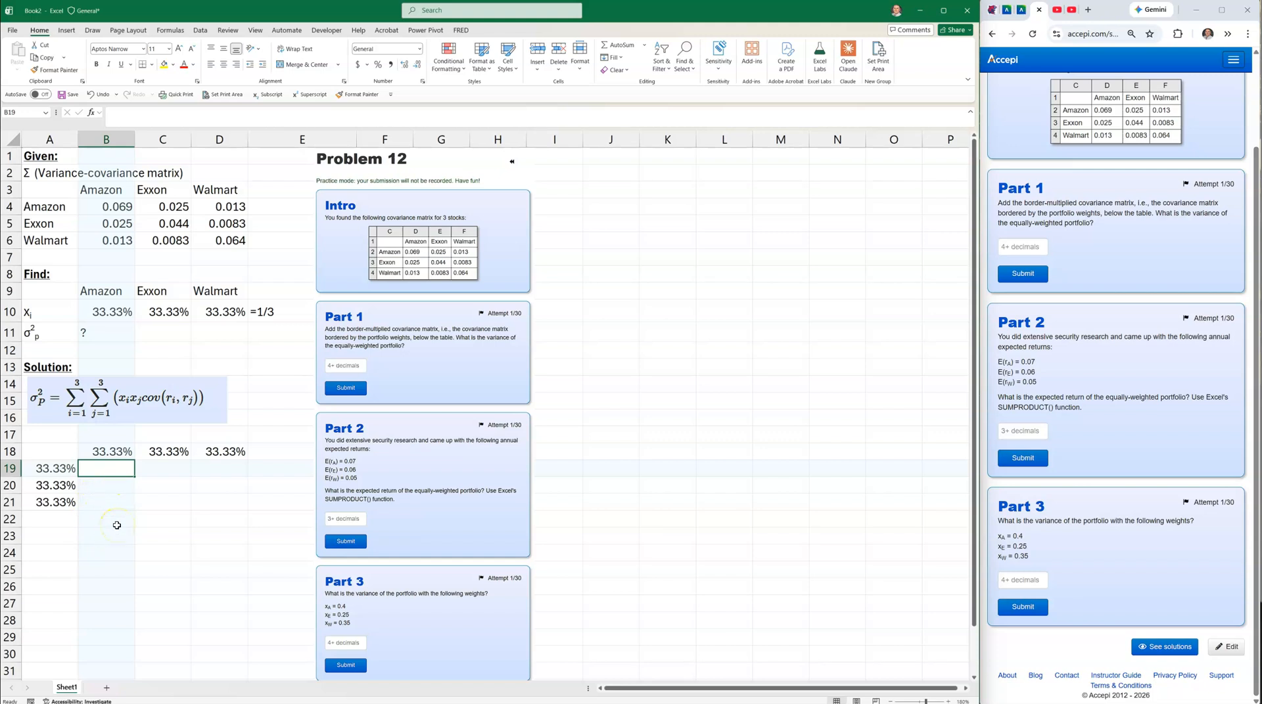
Enter =$A19*B$18*B4 in B19 and fill it through B19:D21.
text(=)
click(53, 471)
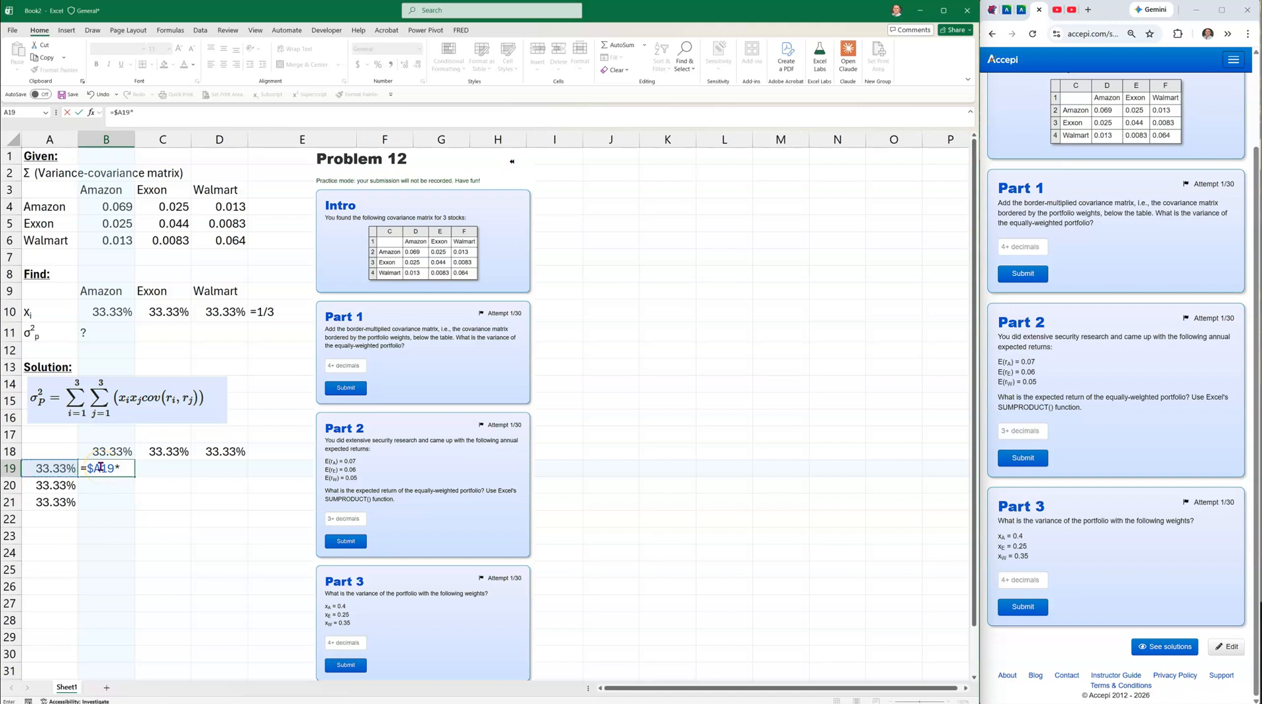
click(105, 451)
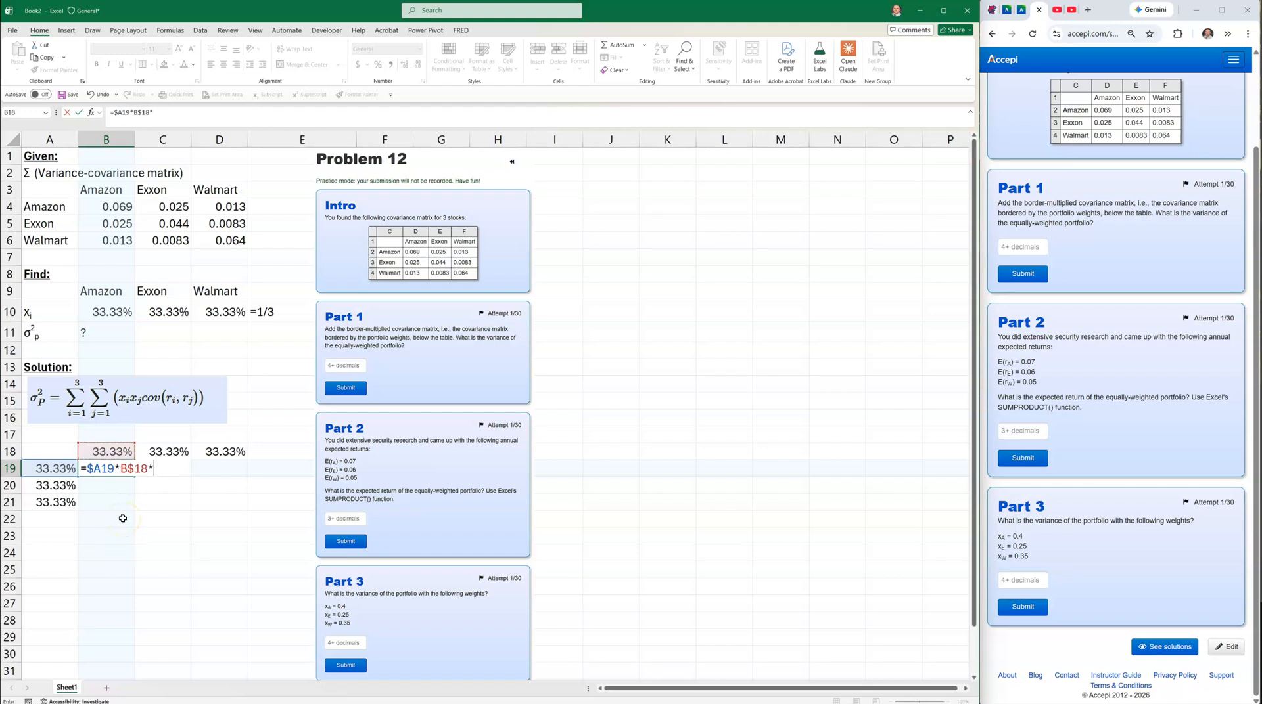
click(116, 208)
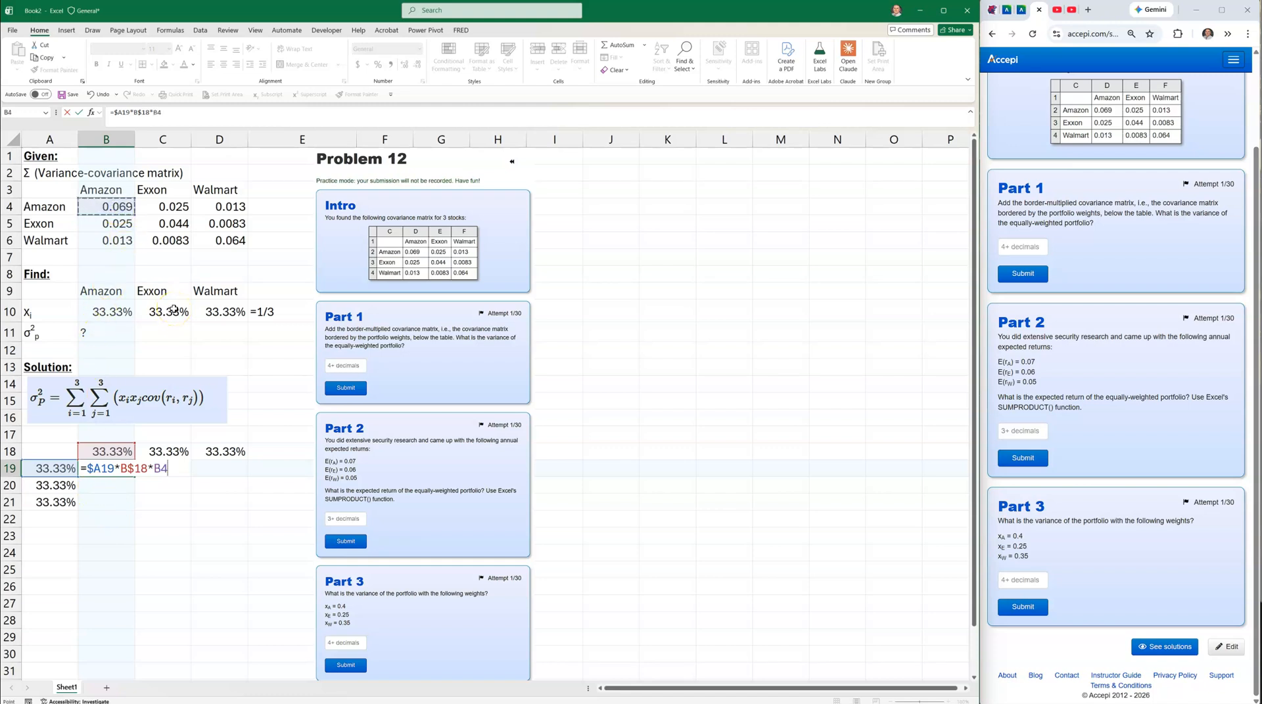
key(Return)
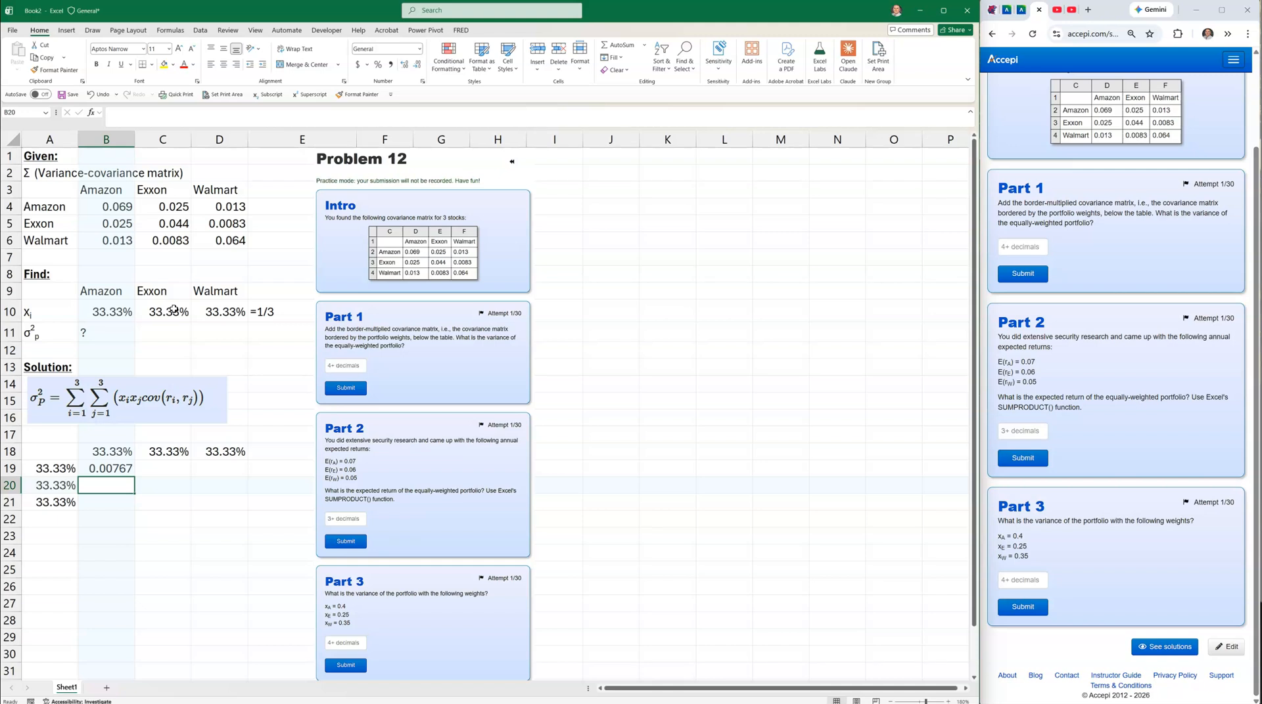
click(125, 471)
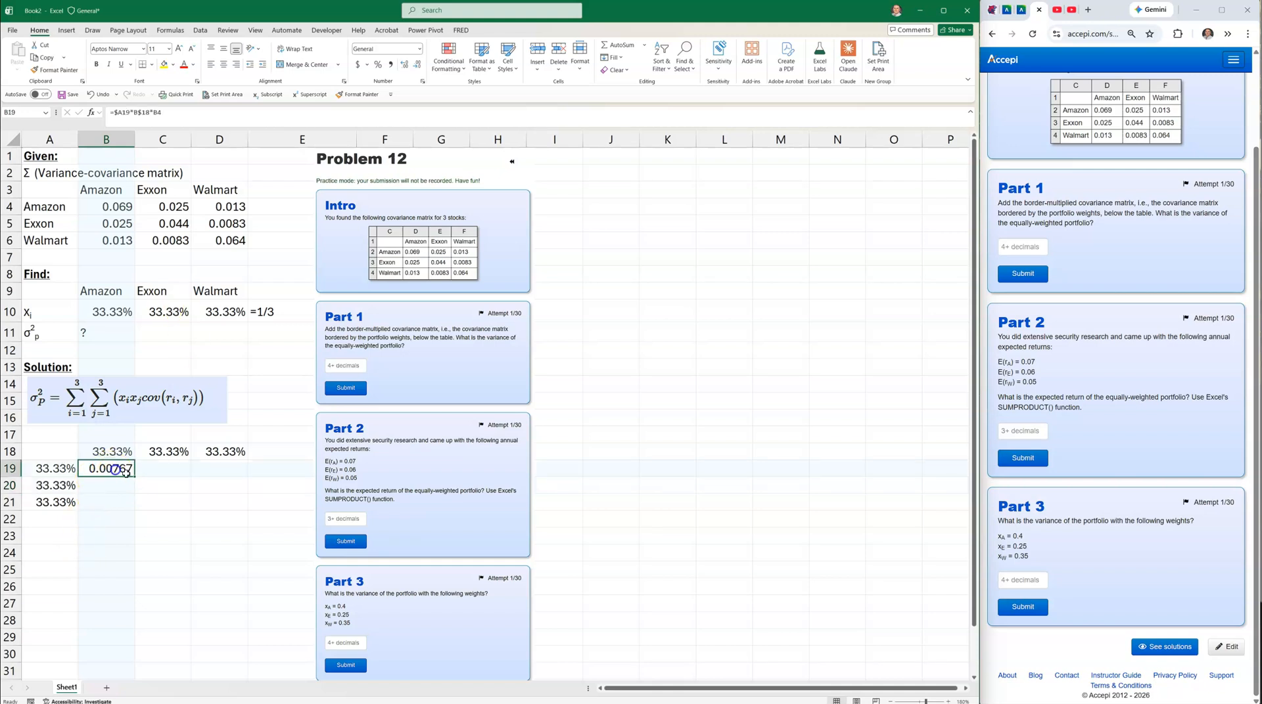
drag(135, 478, 226, 506)
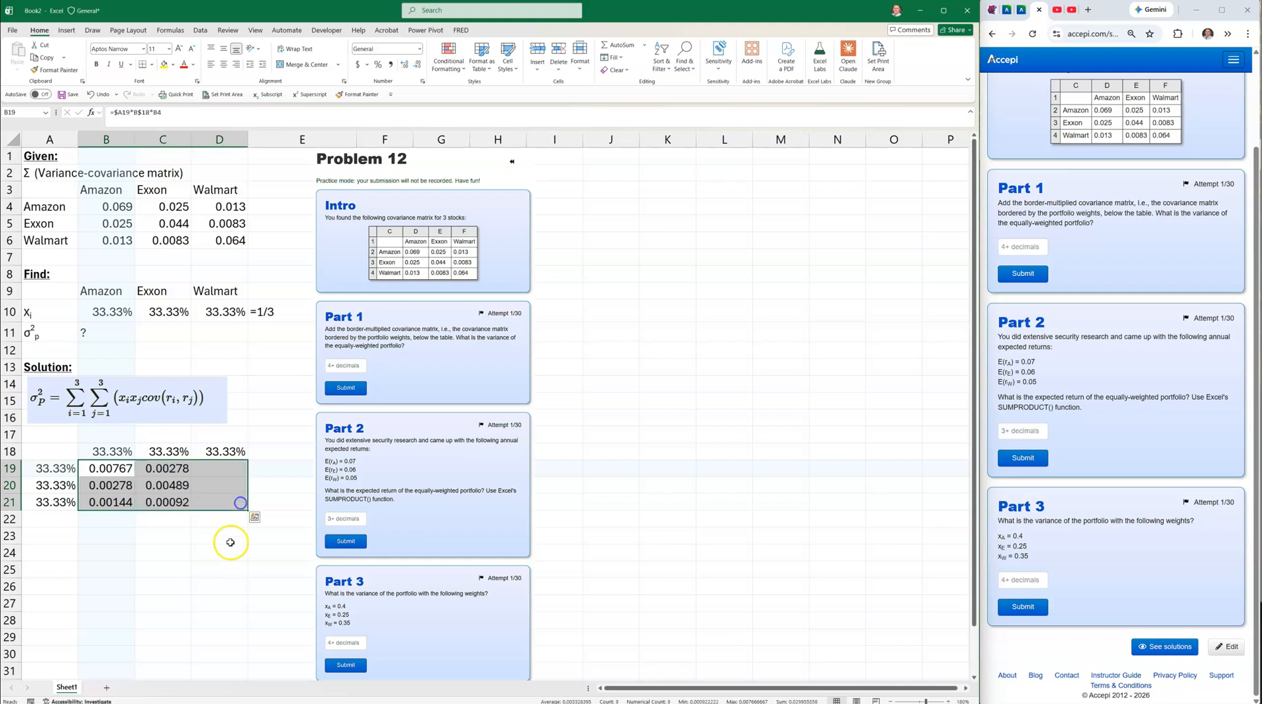
click(230, 552)
double_click(226, 507)
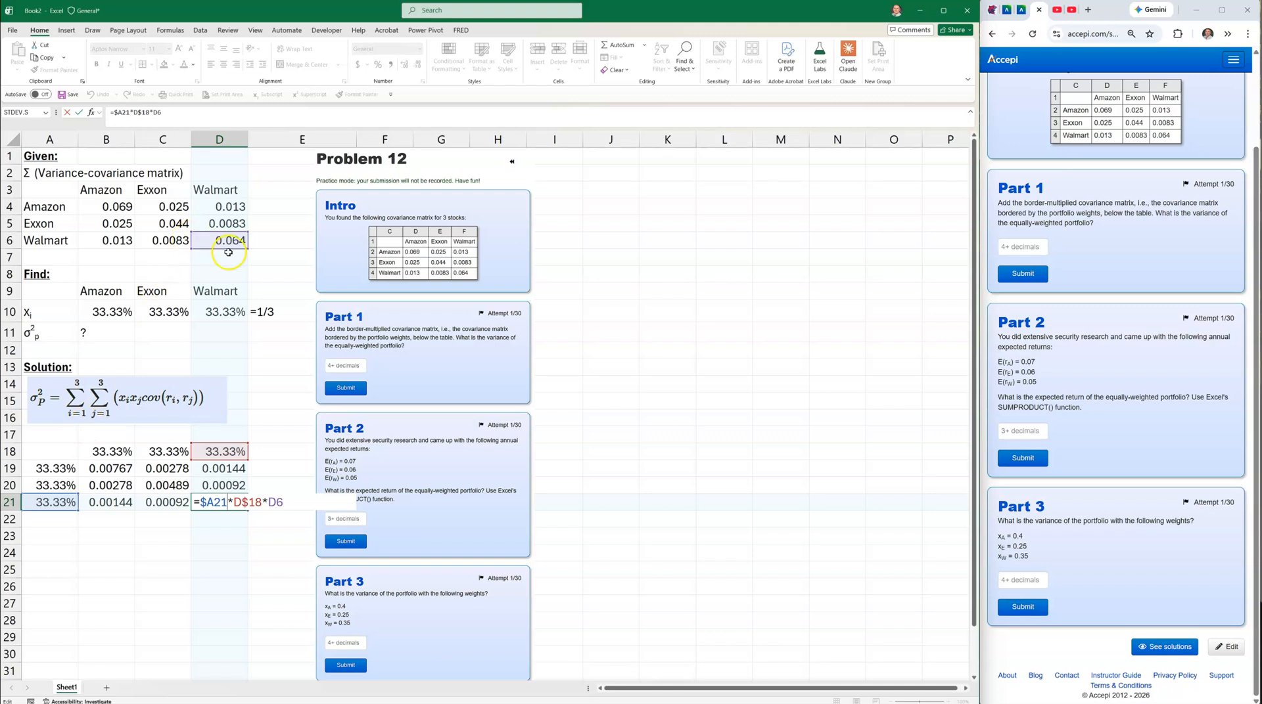
key(Return)
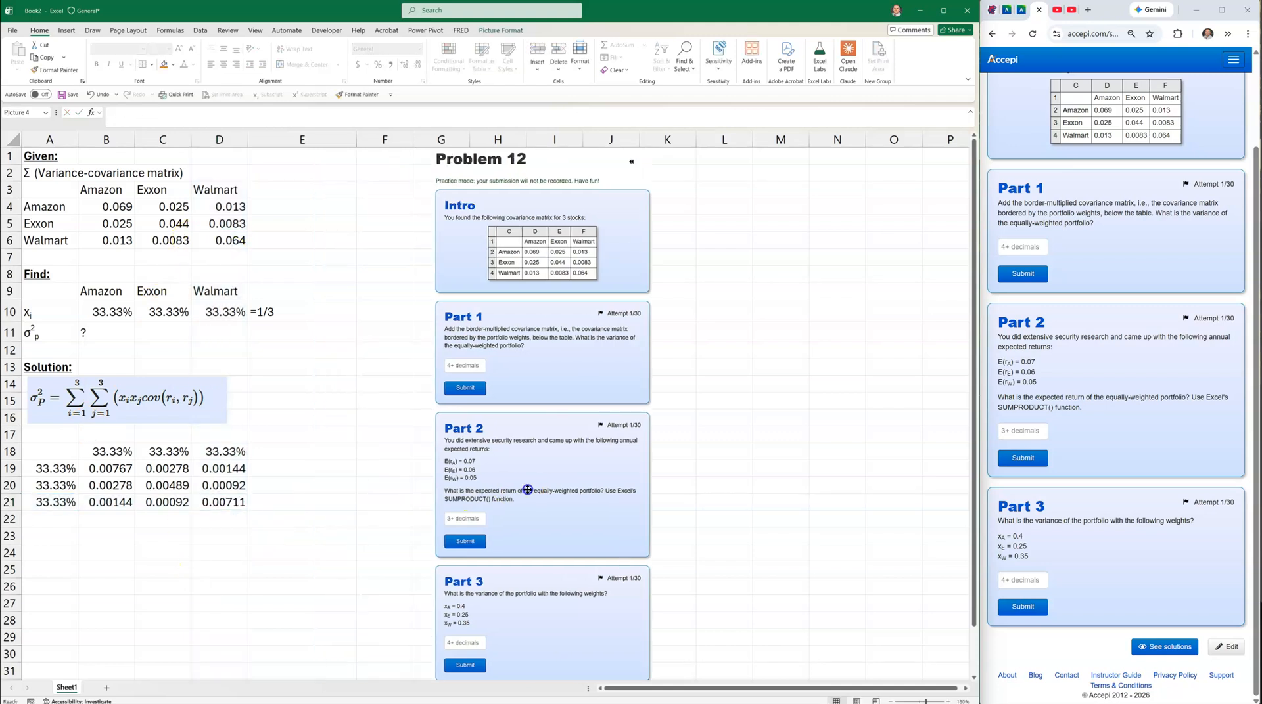
Show D19's formula as text in E19 with =FORMULATEXT(D19).
click(289, 468)
text(=form)
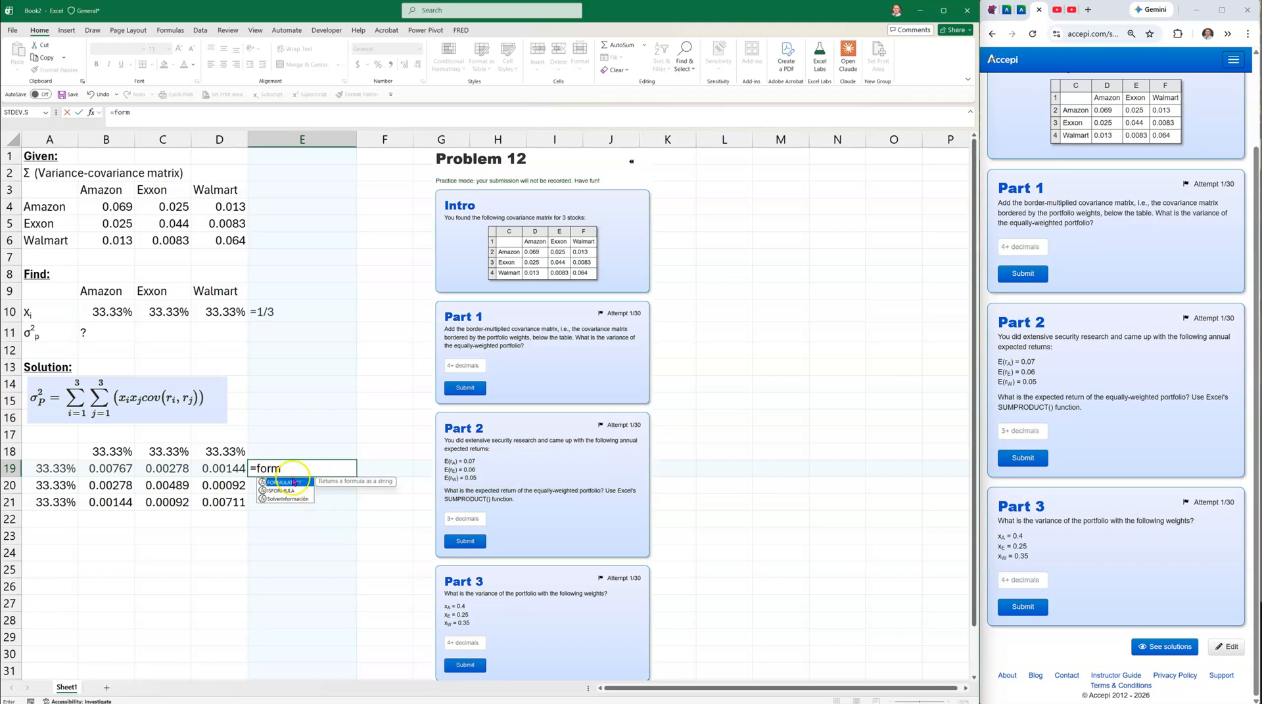
double_click(292, 487)
click(236, 467)
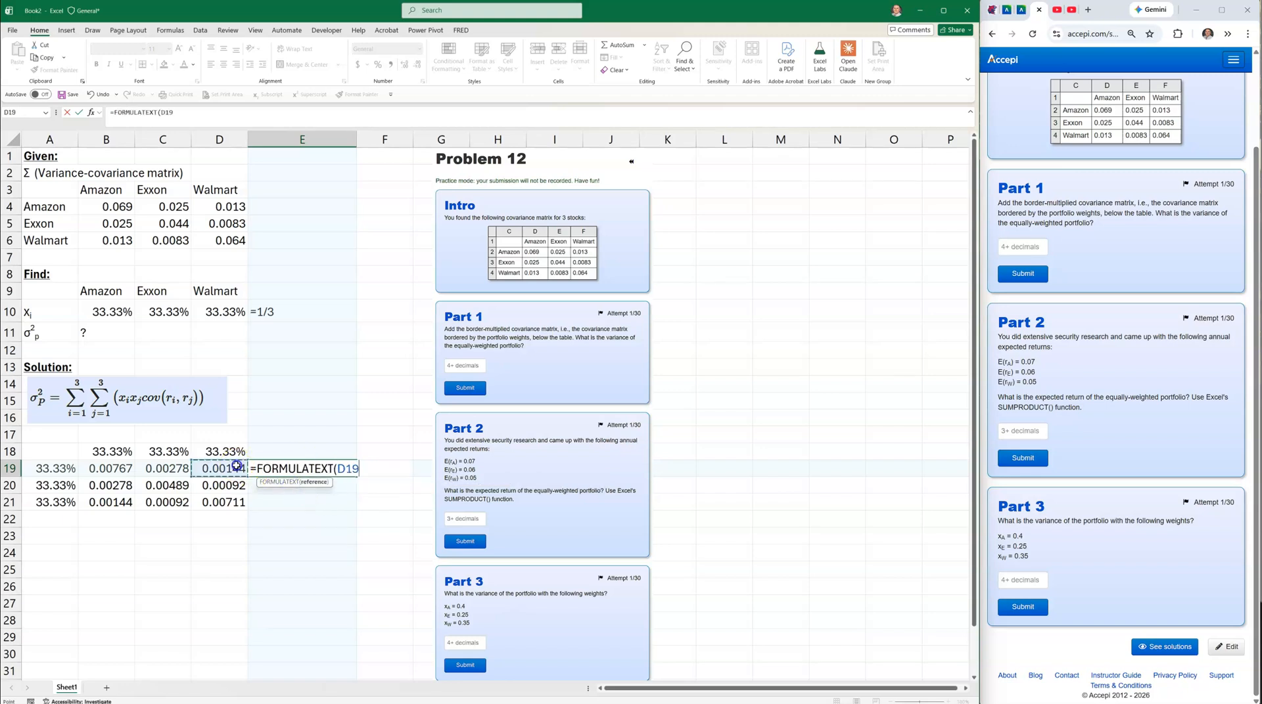
key(Return)
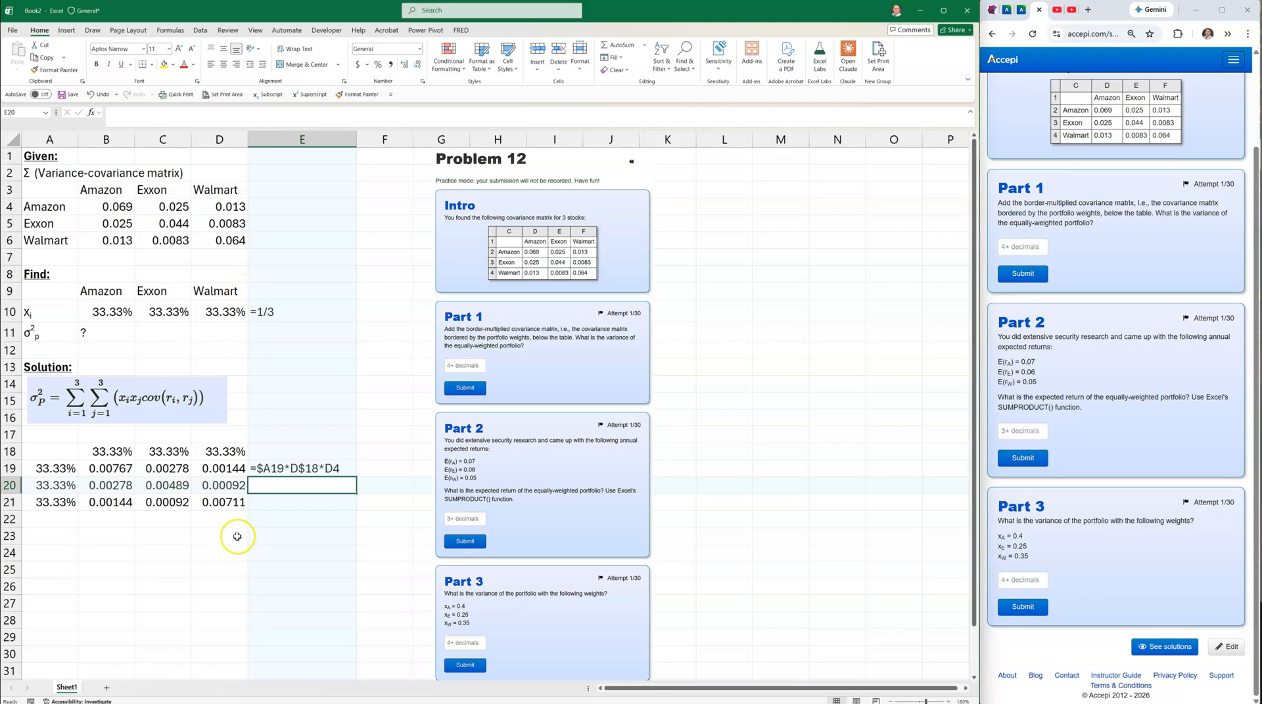
Label A23 σ2p, AutoSum B19:D21 in B23 (0.02996), and fill the row yellow.
click(39, 332)
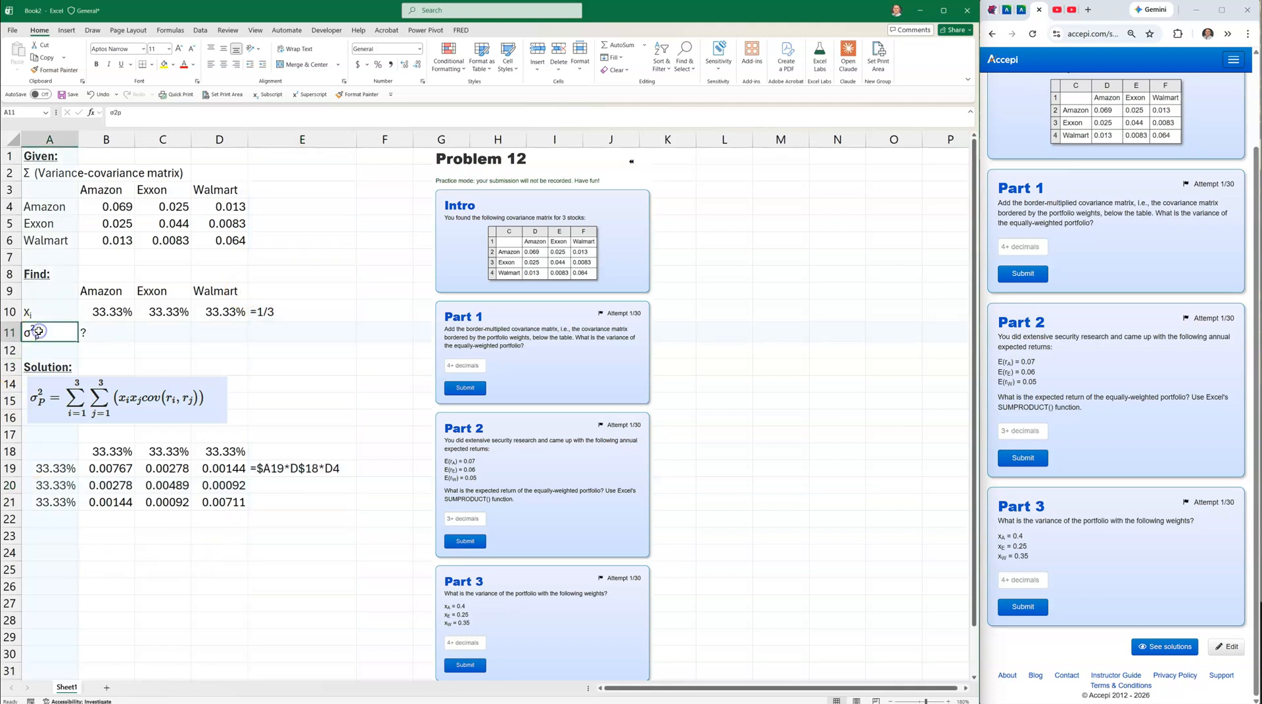
key(ctrl+c)
click(42, 536)
key(ctrl+v)
click(117, 532)
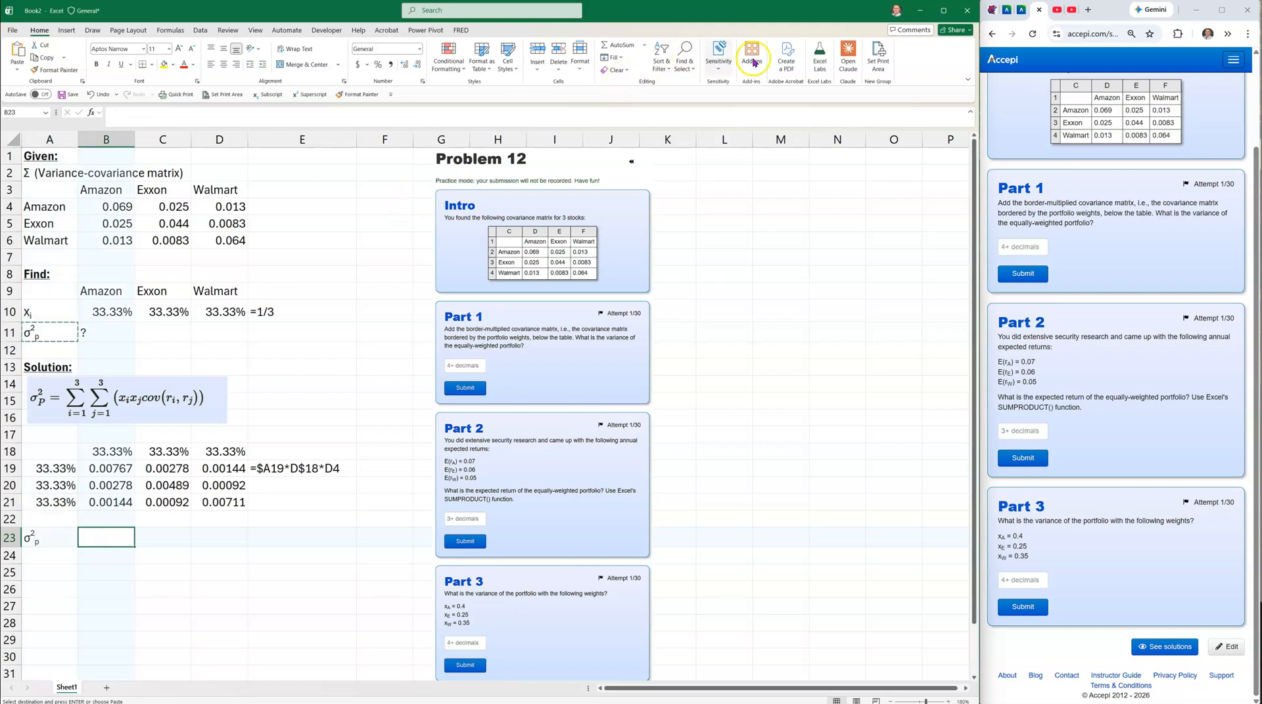
click(618, 44)
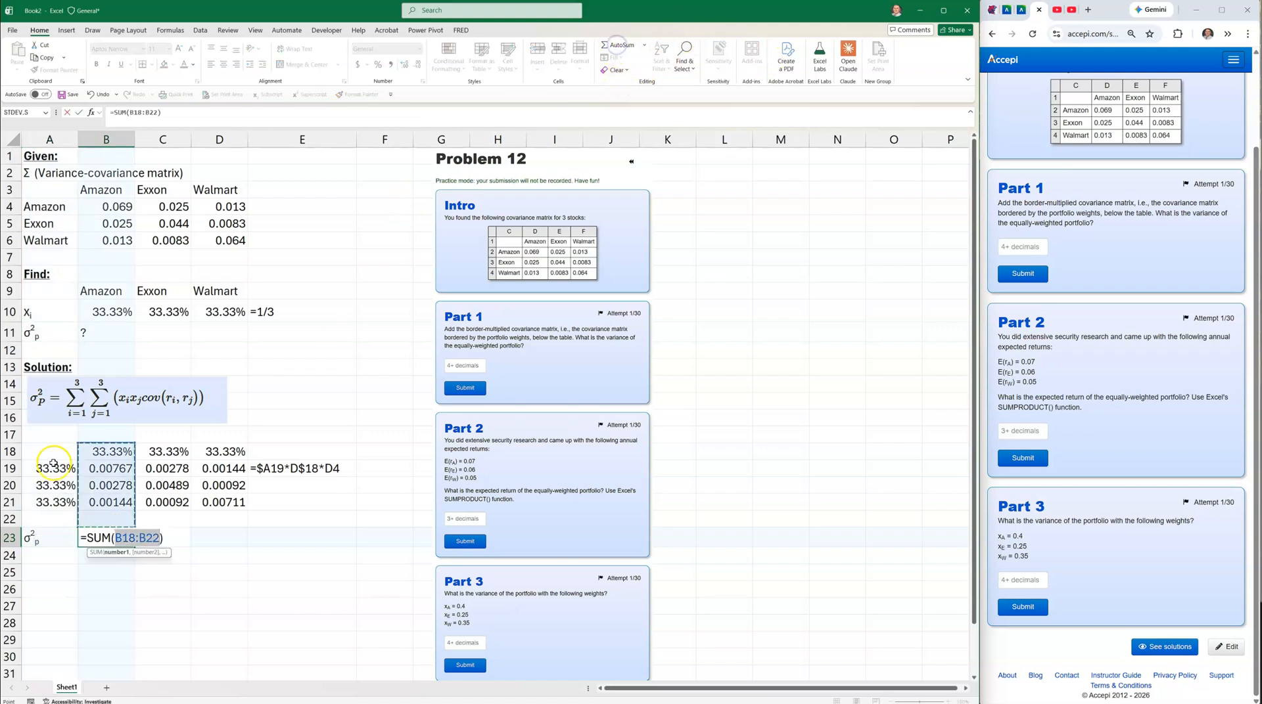
drag(97, 469, 221, 498)
key(Return)
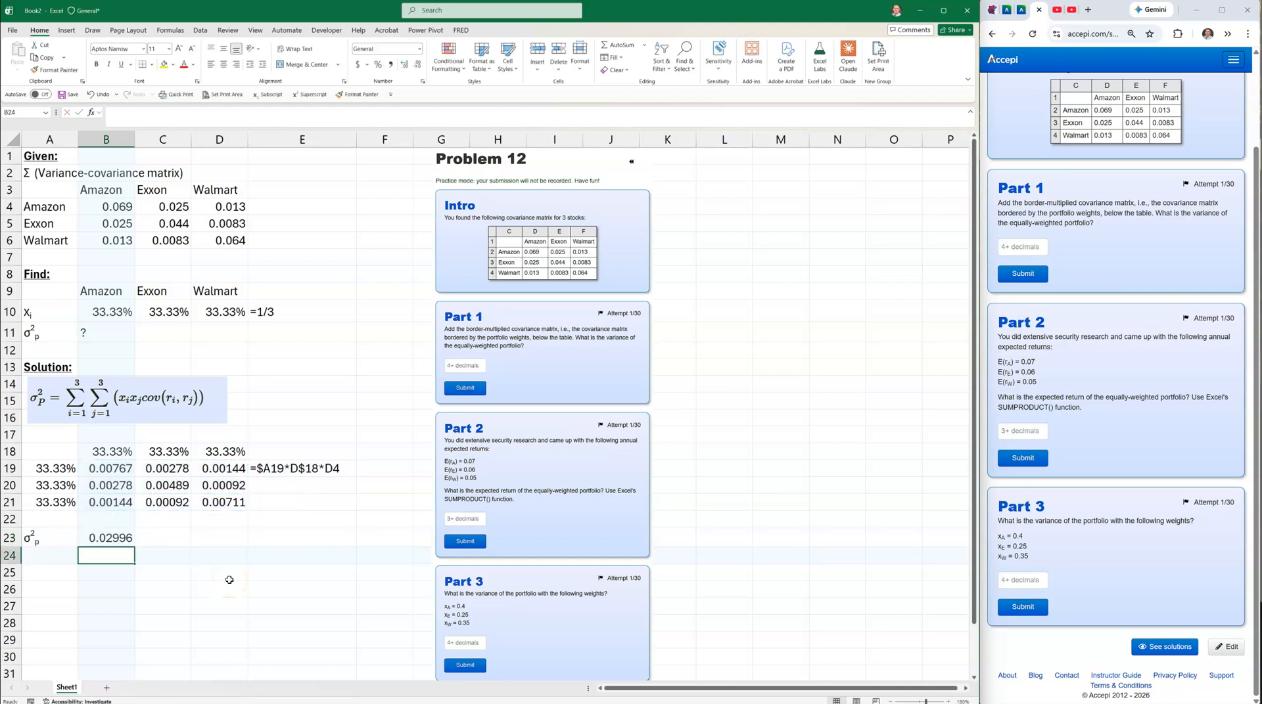
drag(51, 539, 88, 544)
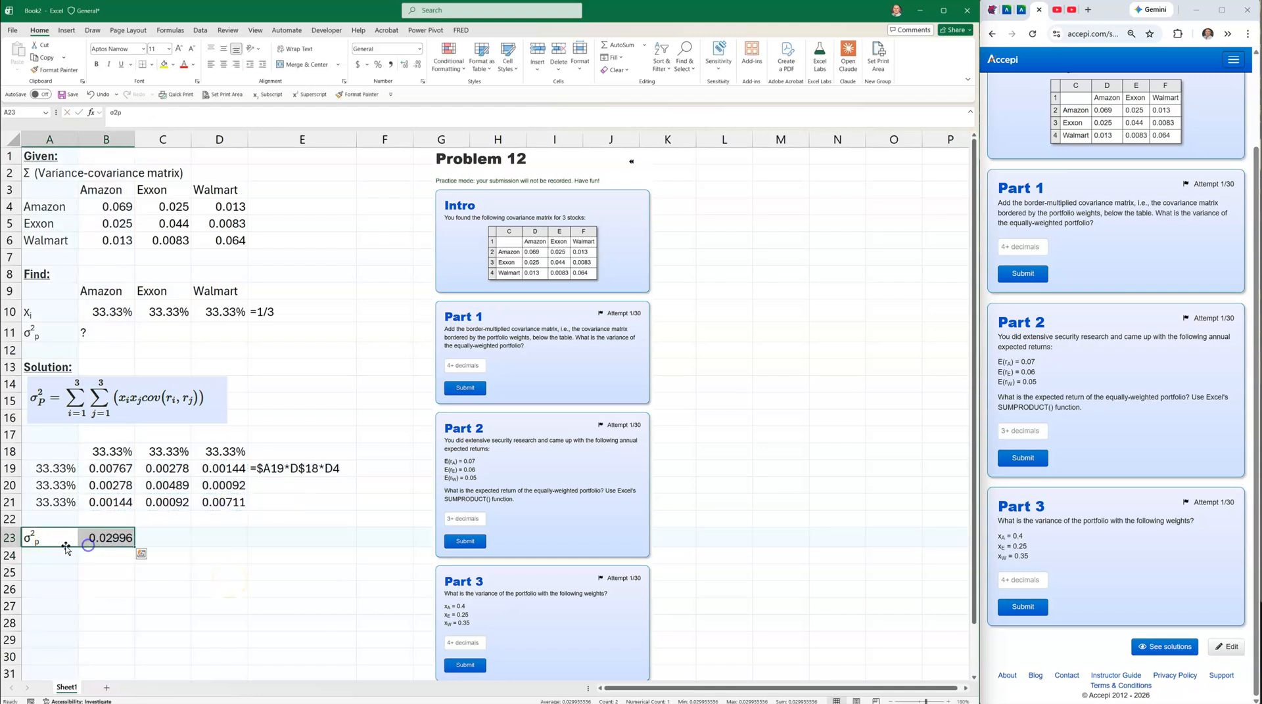
click(163, 64)
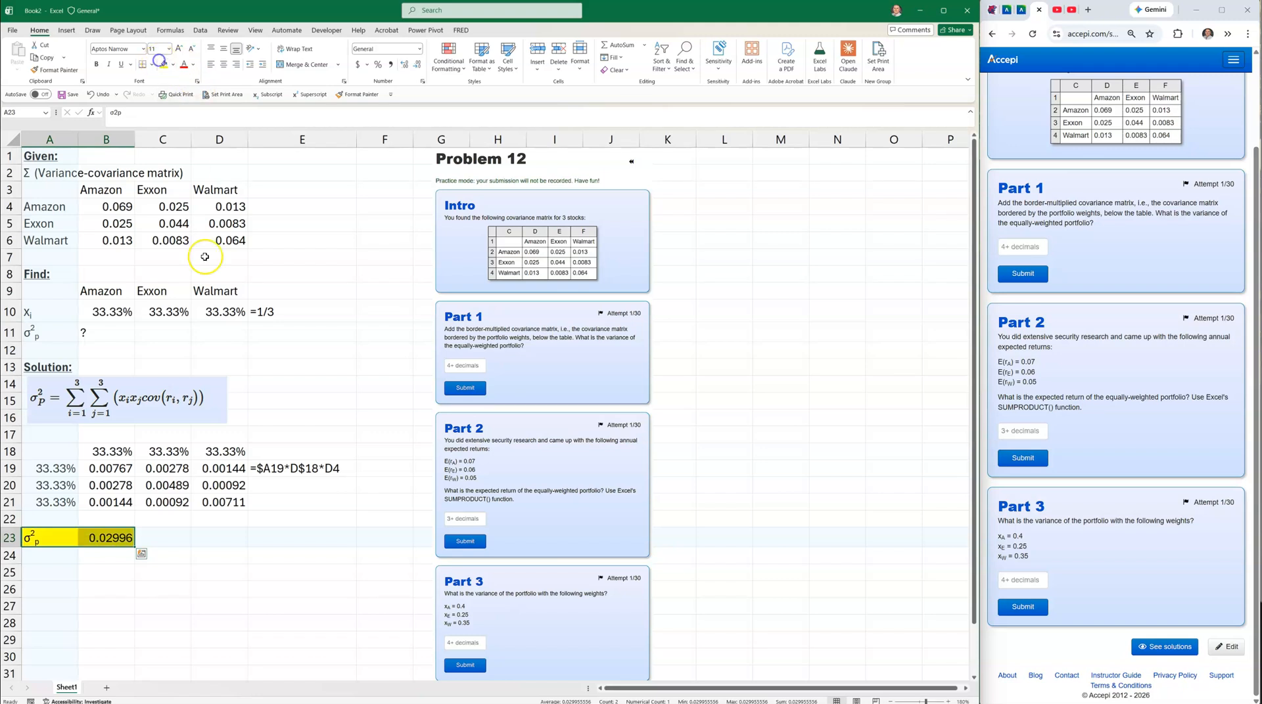
Paste the formula-text cell from E19 into C23 beside the variance total.
click(265, 465)
key(ctrl+c)
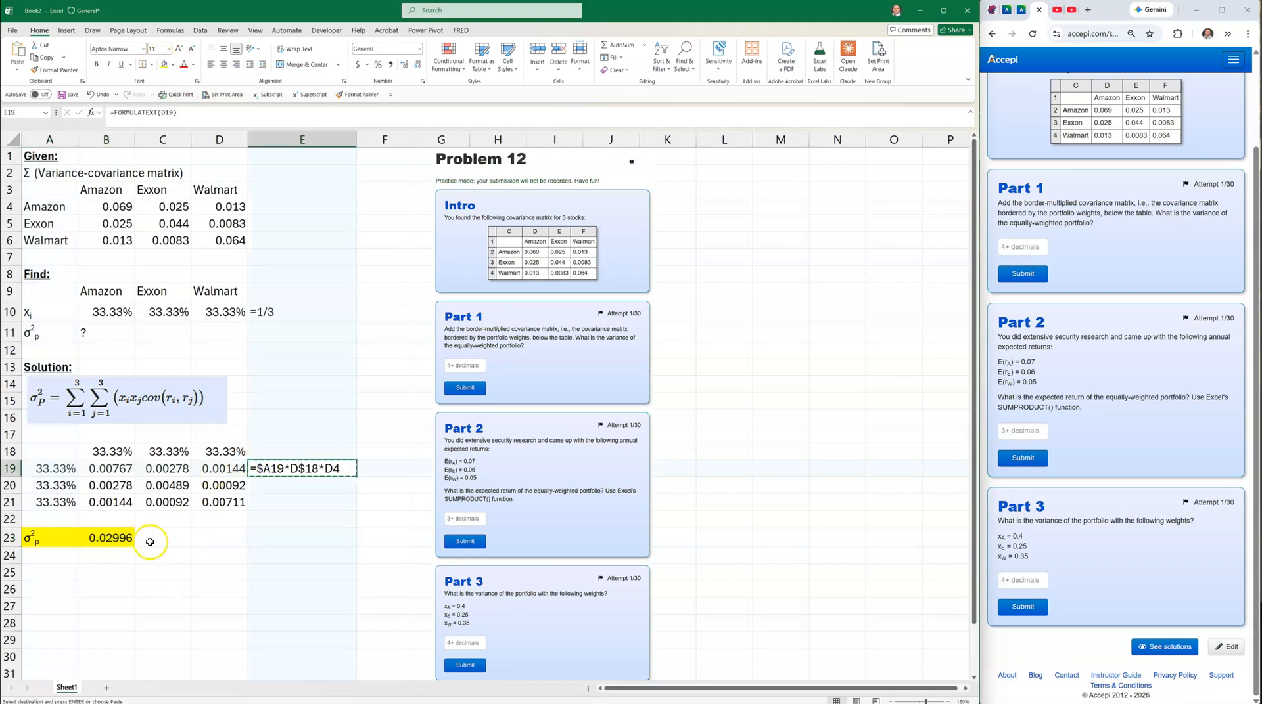
drag(158, 522, 158, 536)
click(160, 532)
key(ctrl+v)
key(Escape)
Paste the 0.02996 variance into Accepi's Part 1 answer box and submit it.
click(100, 540)
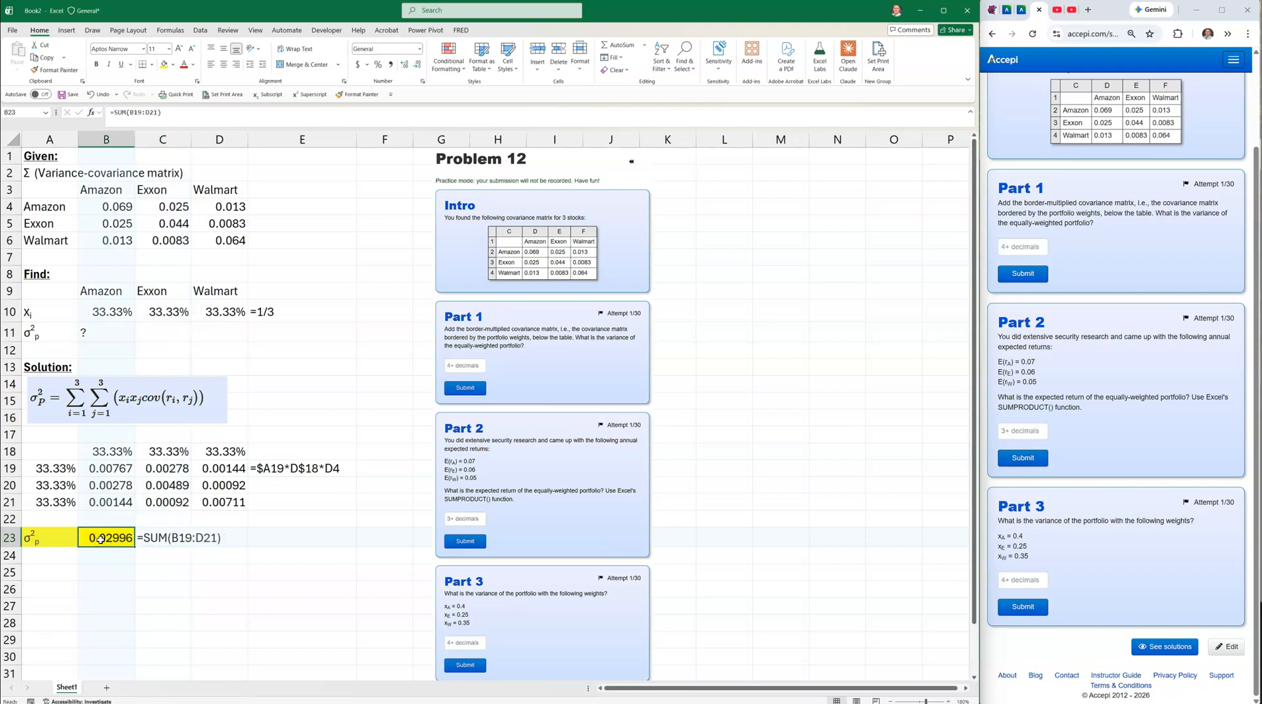
key(ctrl+c)
click(1022, 247)
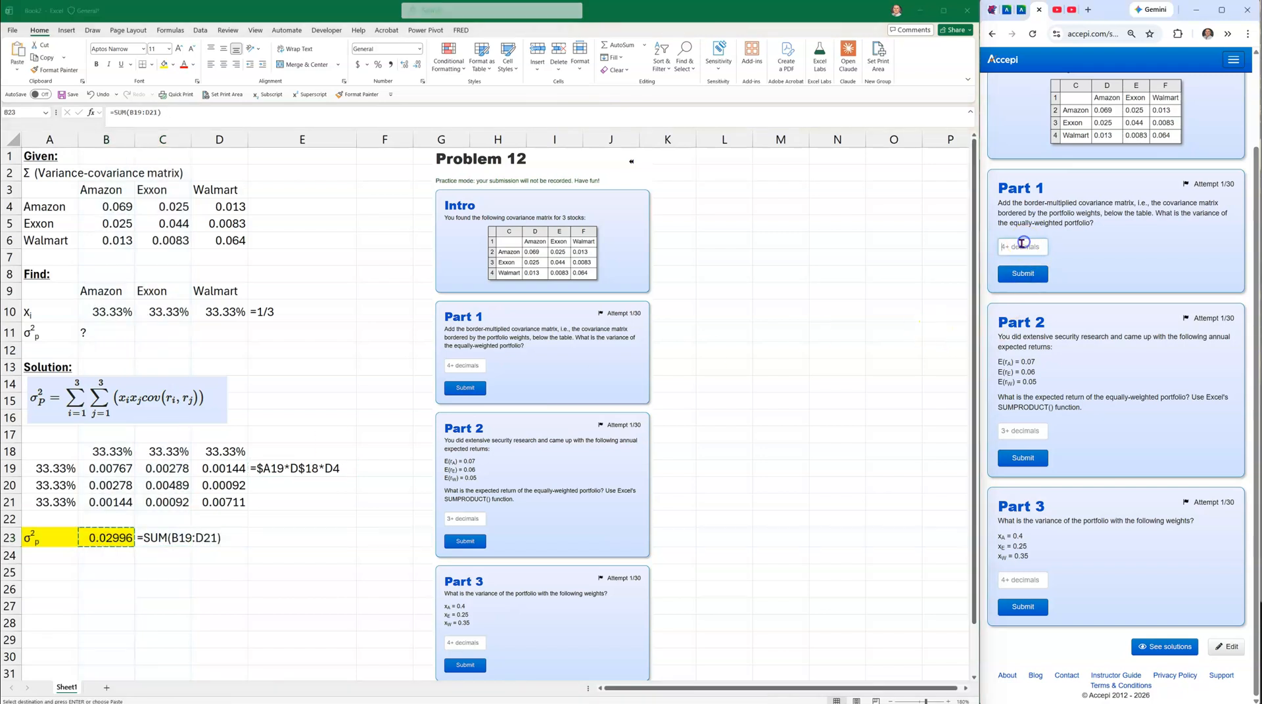
key(ctrl+v)
click(1023, 273)
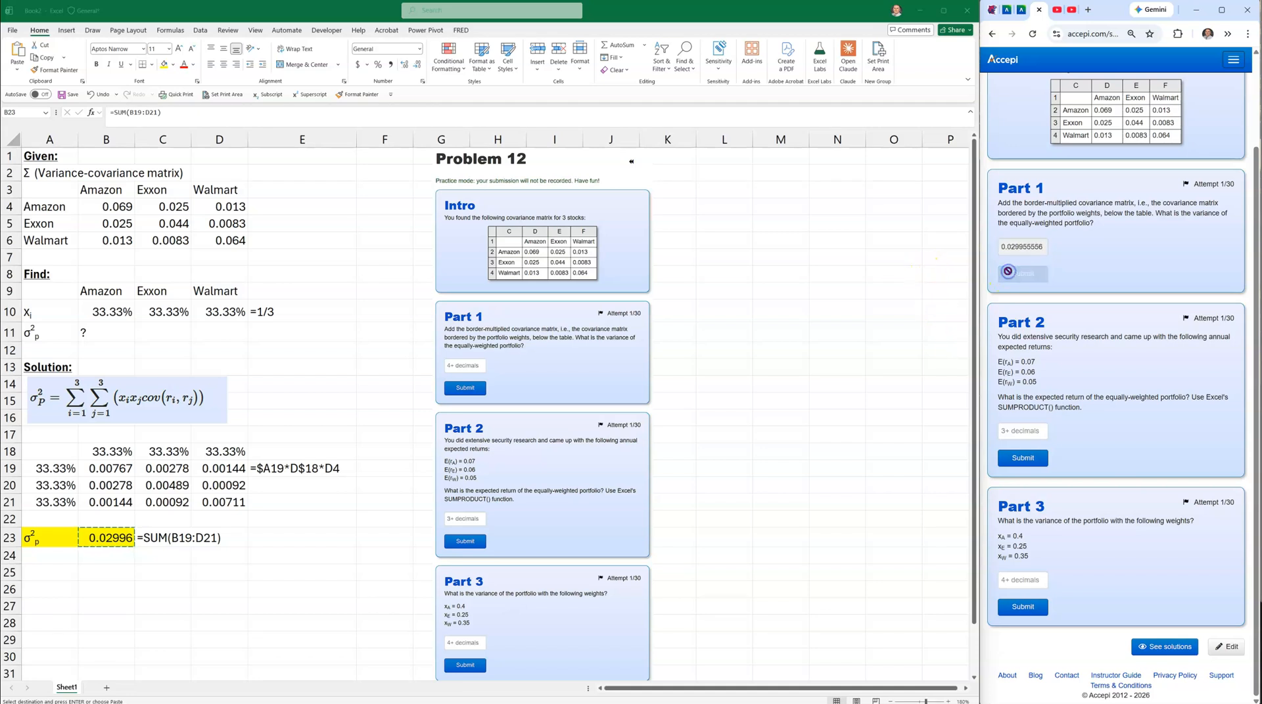
scroll(1067, 329, down, 5)
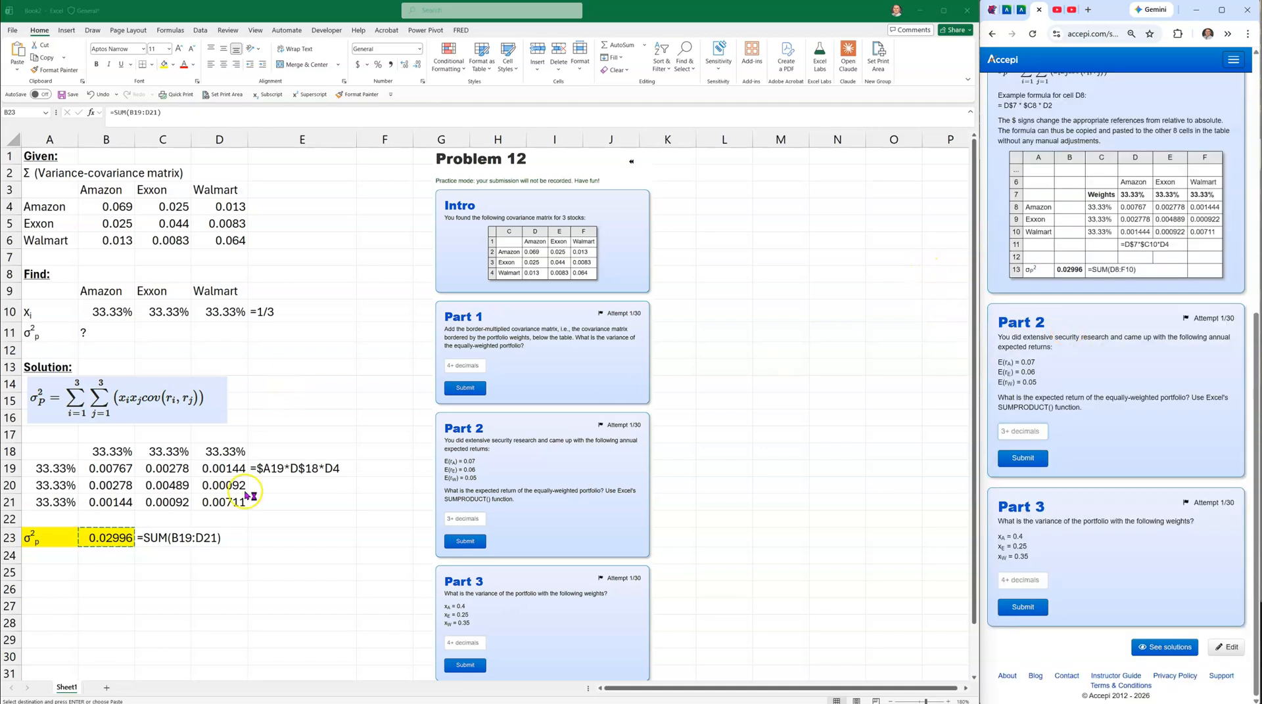
click(33, 571)
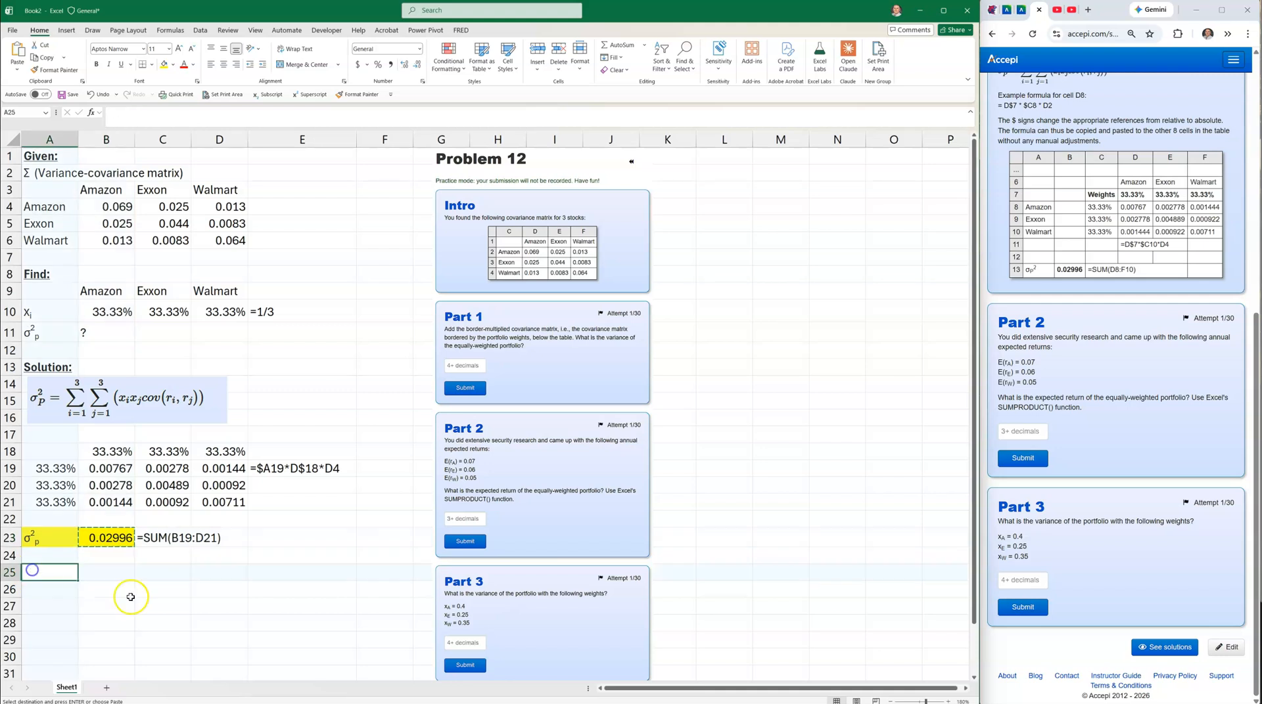
Type a bold, underlined 'Alternate solution:' heading in A25.
text(Alternate solu)
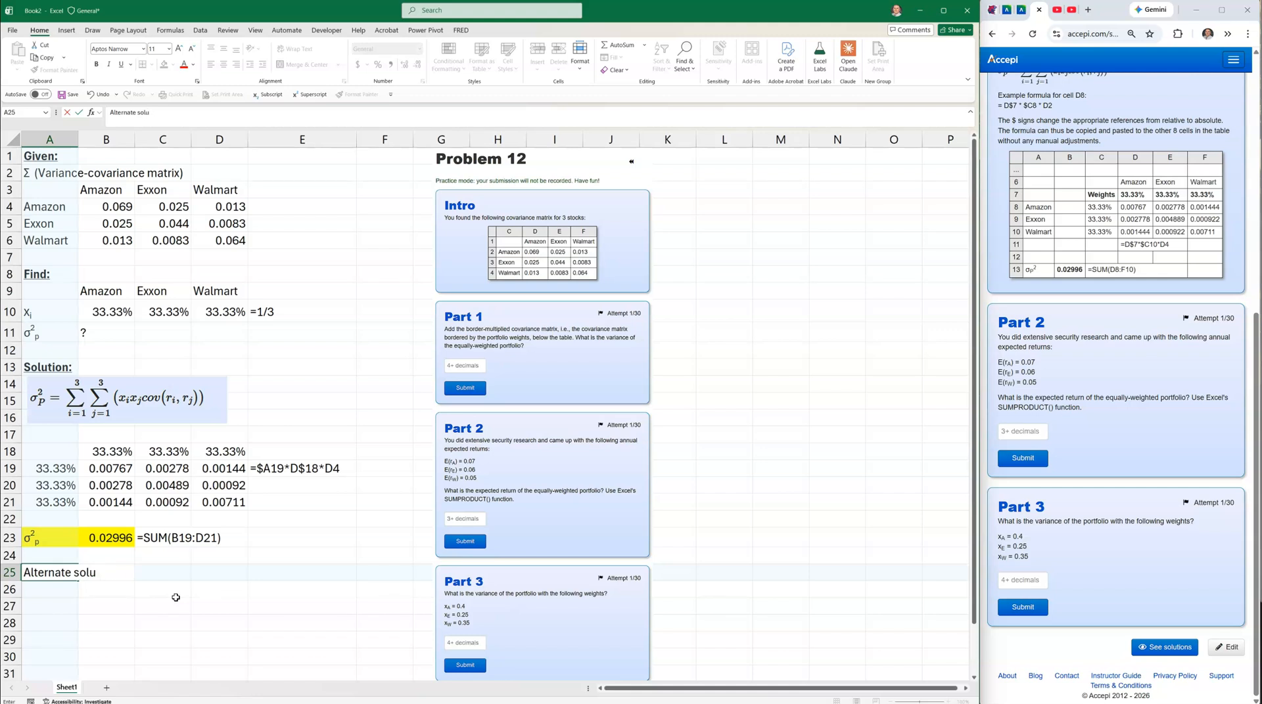
text(tion:)
key(Return)
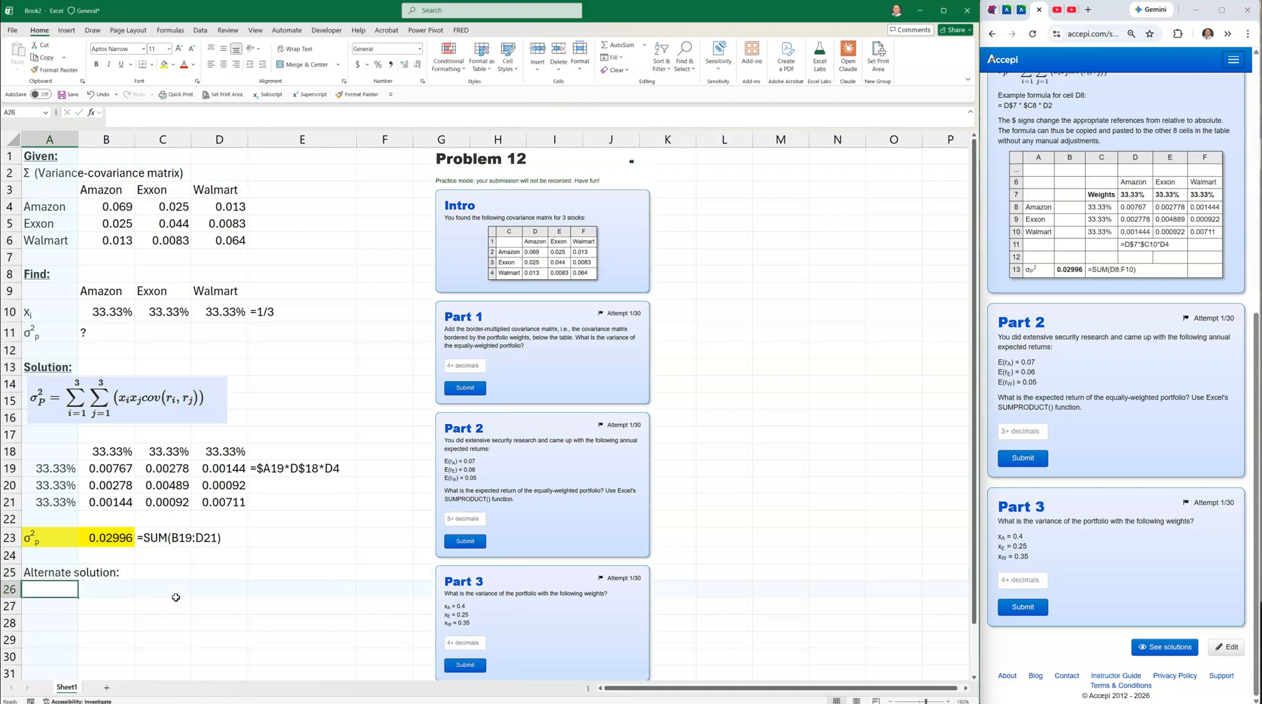
click(41, 577)
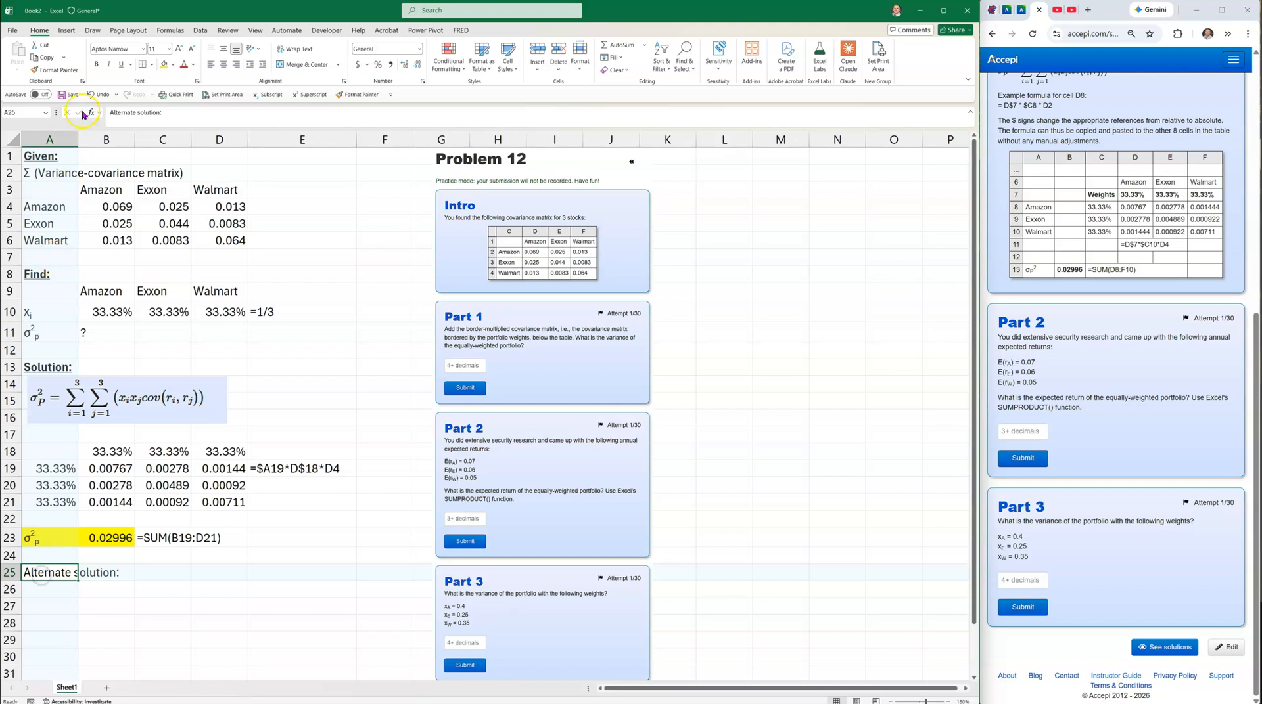
click(96, 64)
click(119, 64)
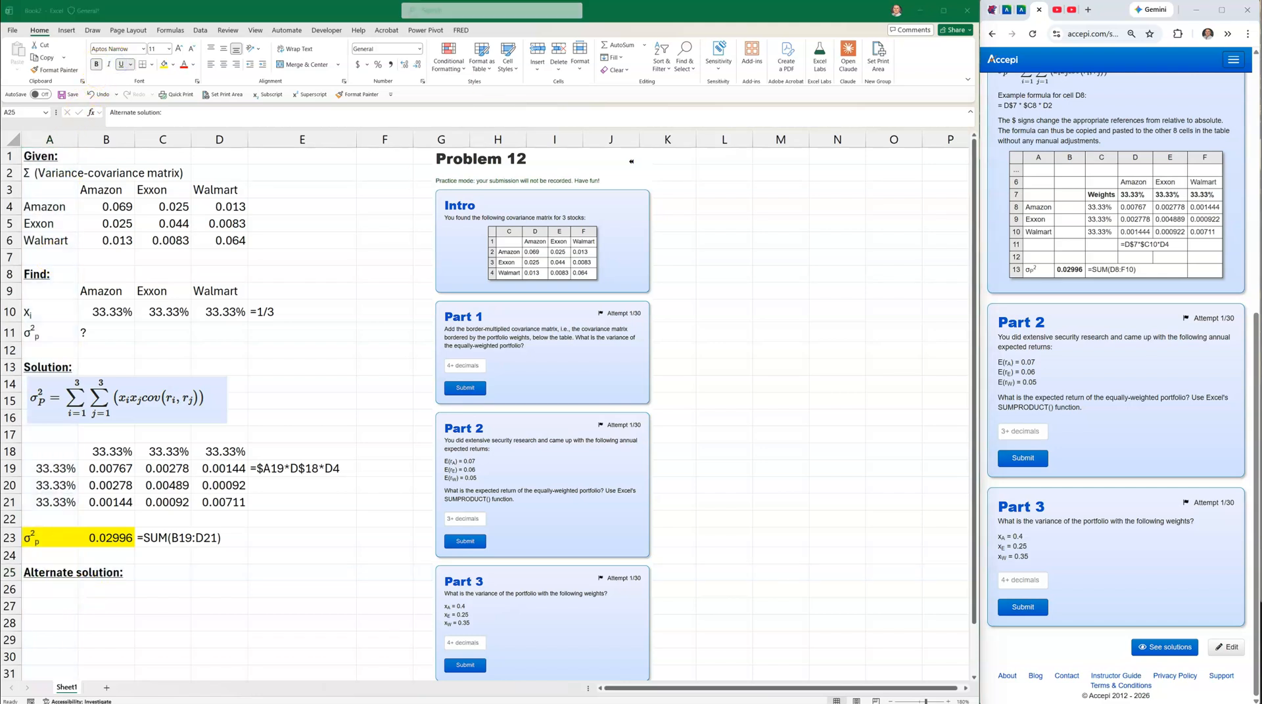
Reduce the σ²p = xΣxᵀ row A26:B26 to font size 11.
right_click(746, 0)
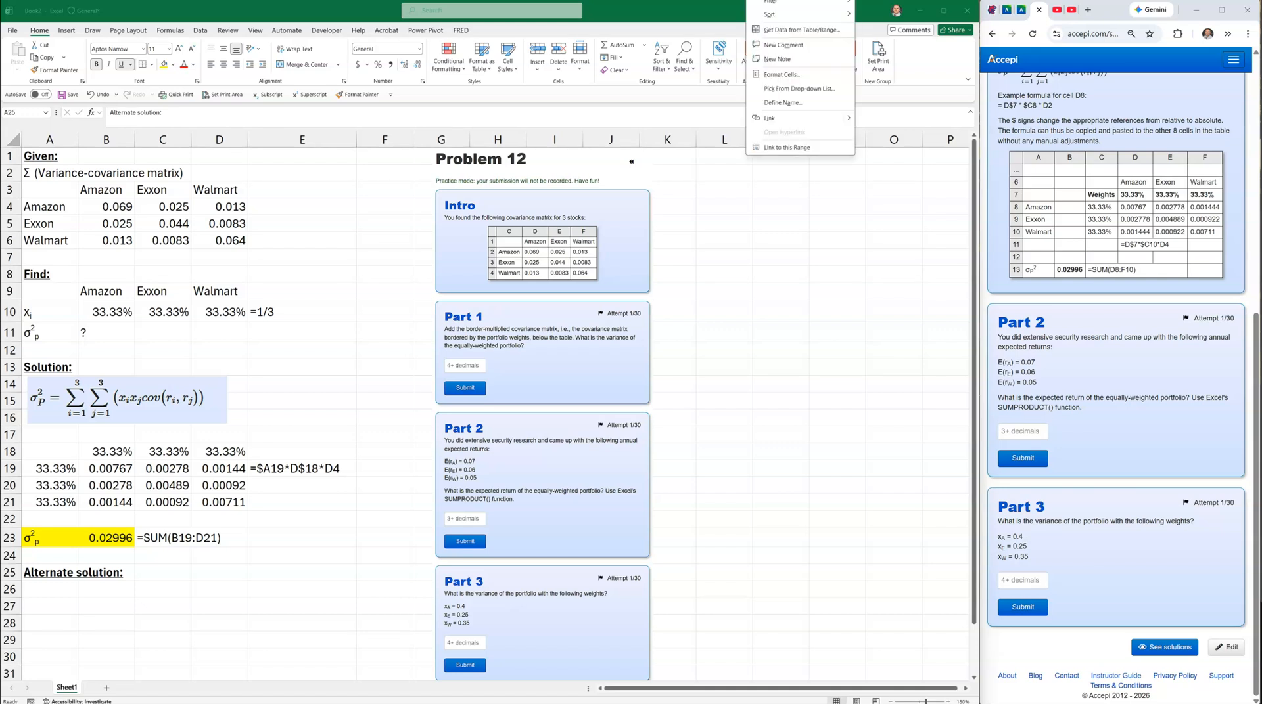
click(161, 538)
click(57, 599)
click(42, 590)
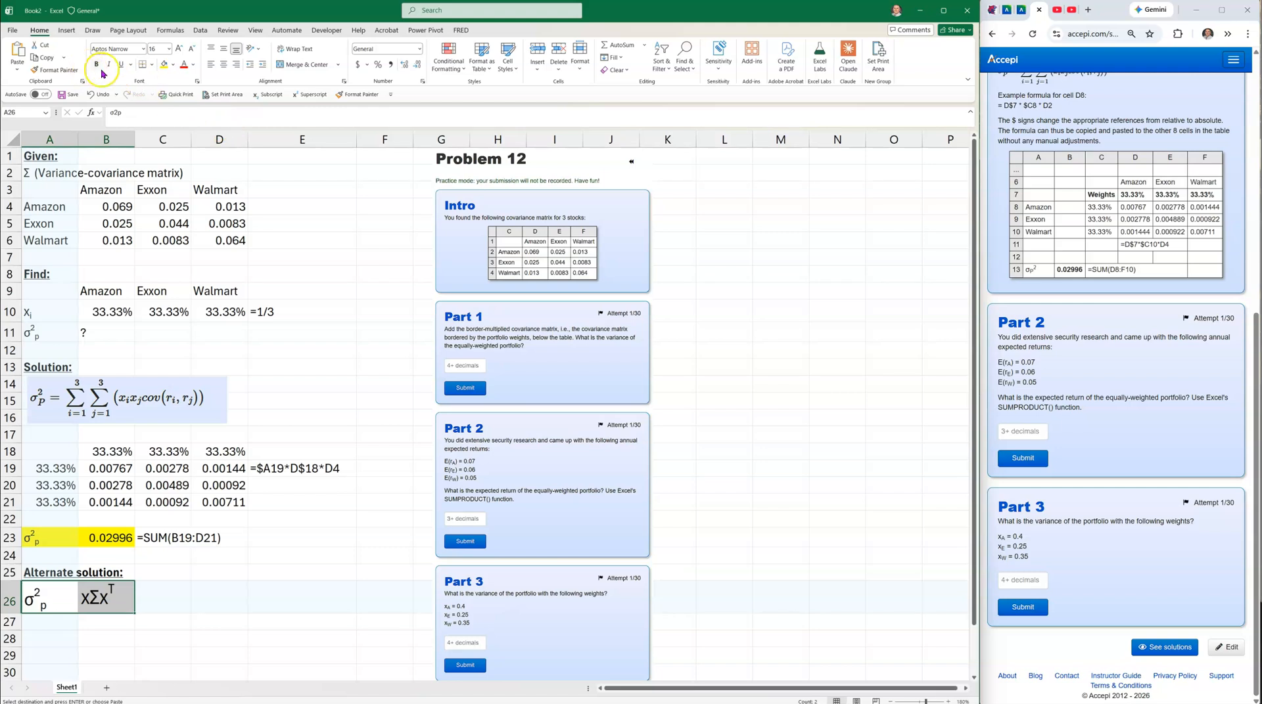
click(191, 50)
click(191, 50)
click(191, 50)
click(95, 595)
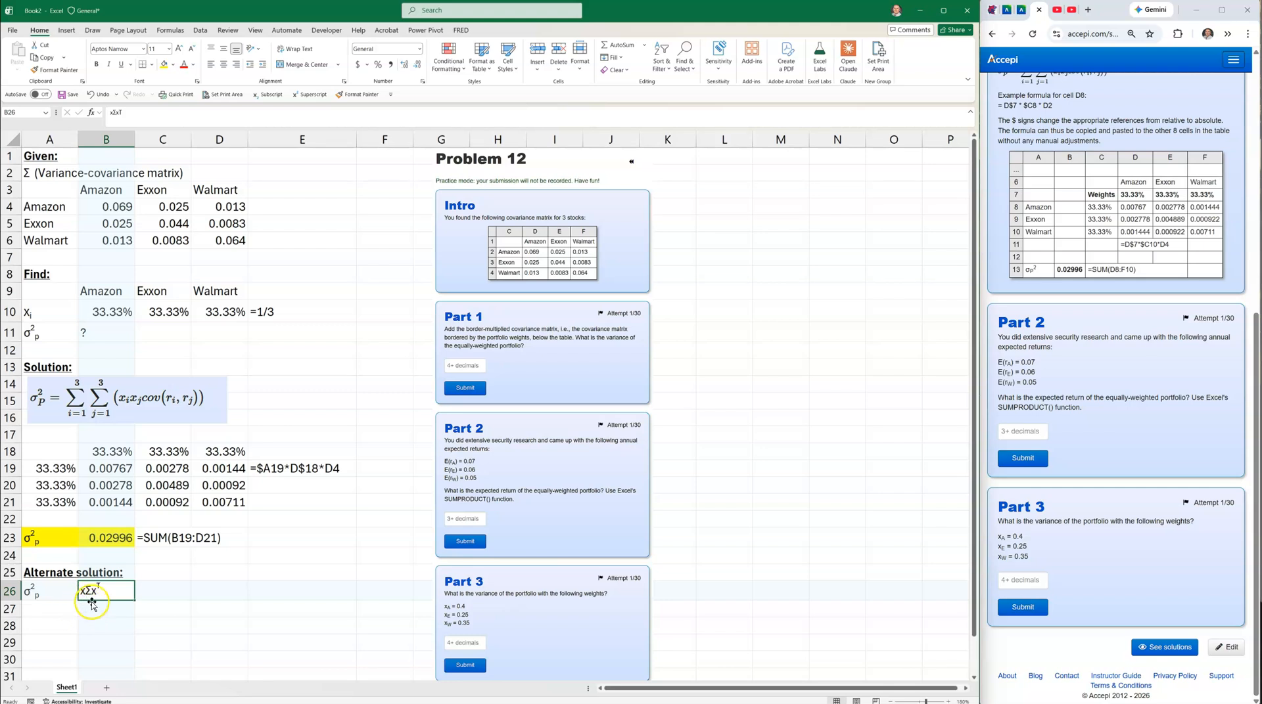
Copy the yellow σ2p label from A23 into A27.
click(52, 537)
key(ctrl+c)
click(52, 609)
key(ctrl+v)
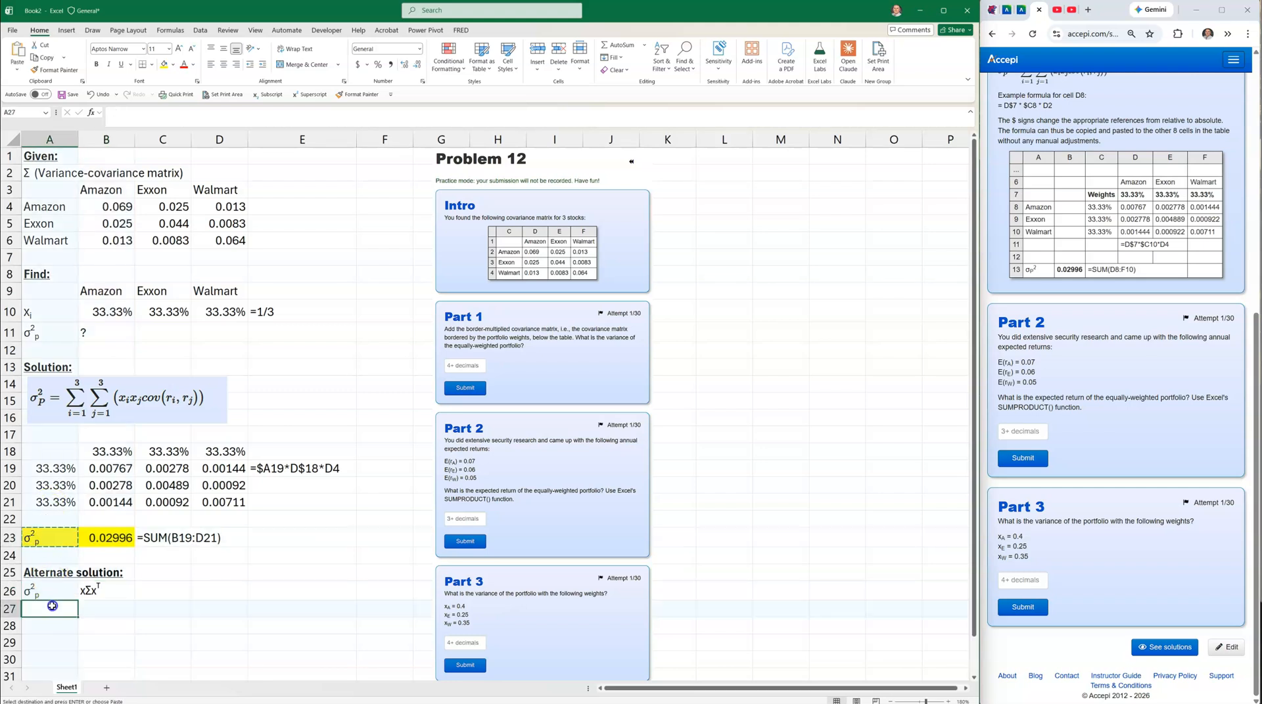
Start B27 with =MMULT(B10:D10,B4:D6), multiplying weights by the covariance matrix.
click(100, 609)
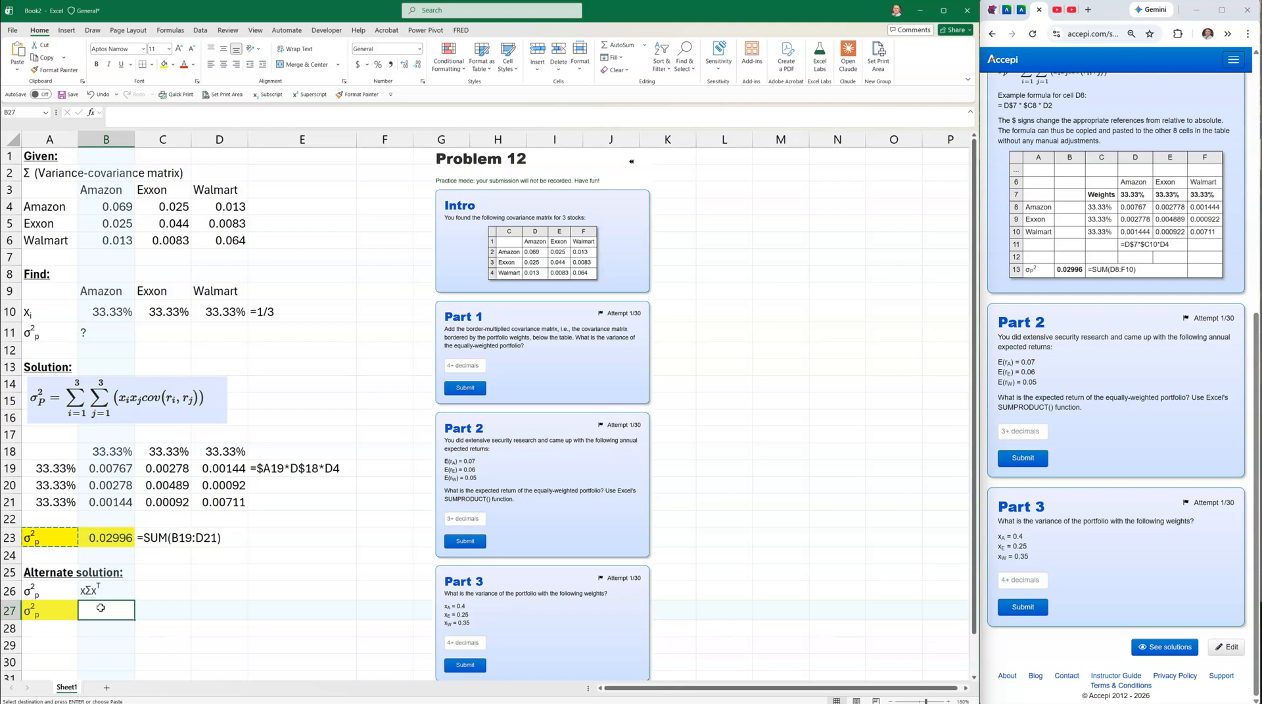
text(=mmult()
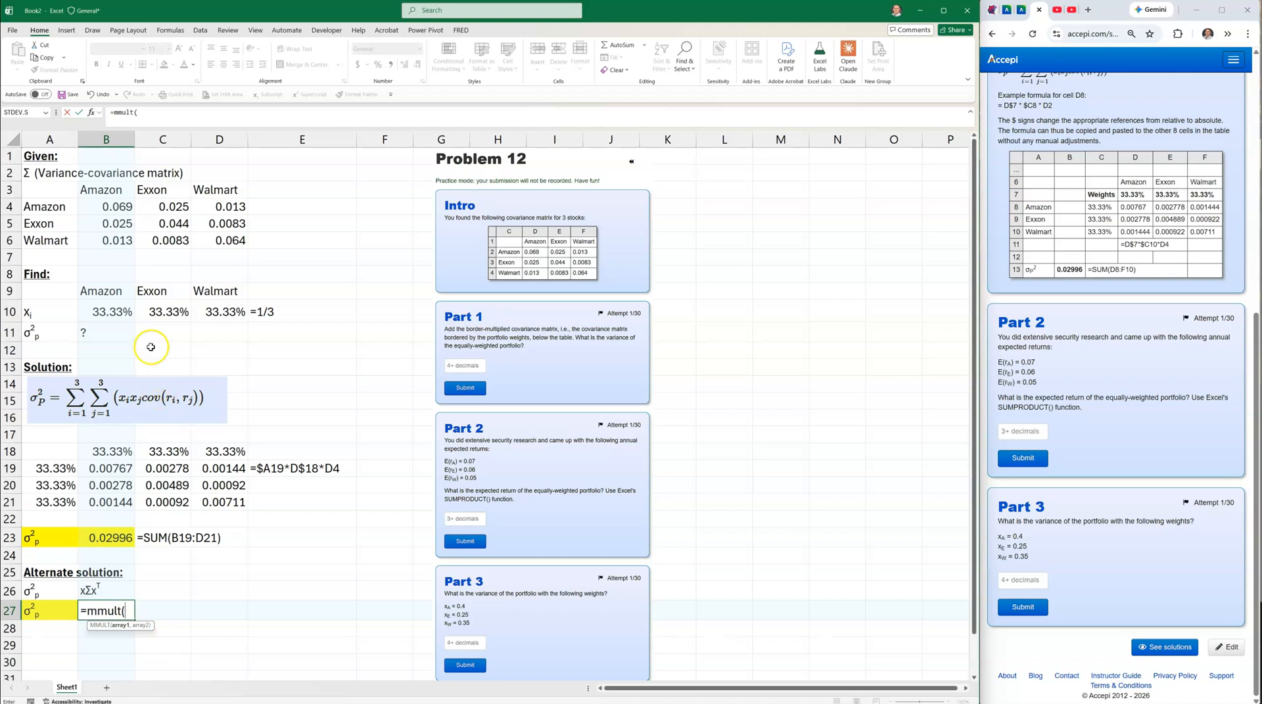
click(118, 310)
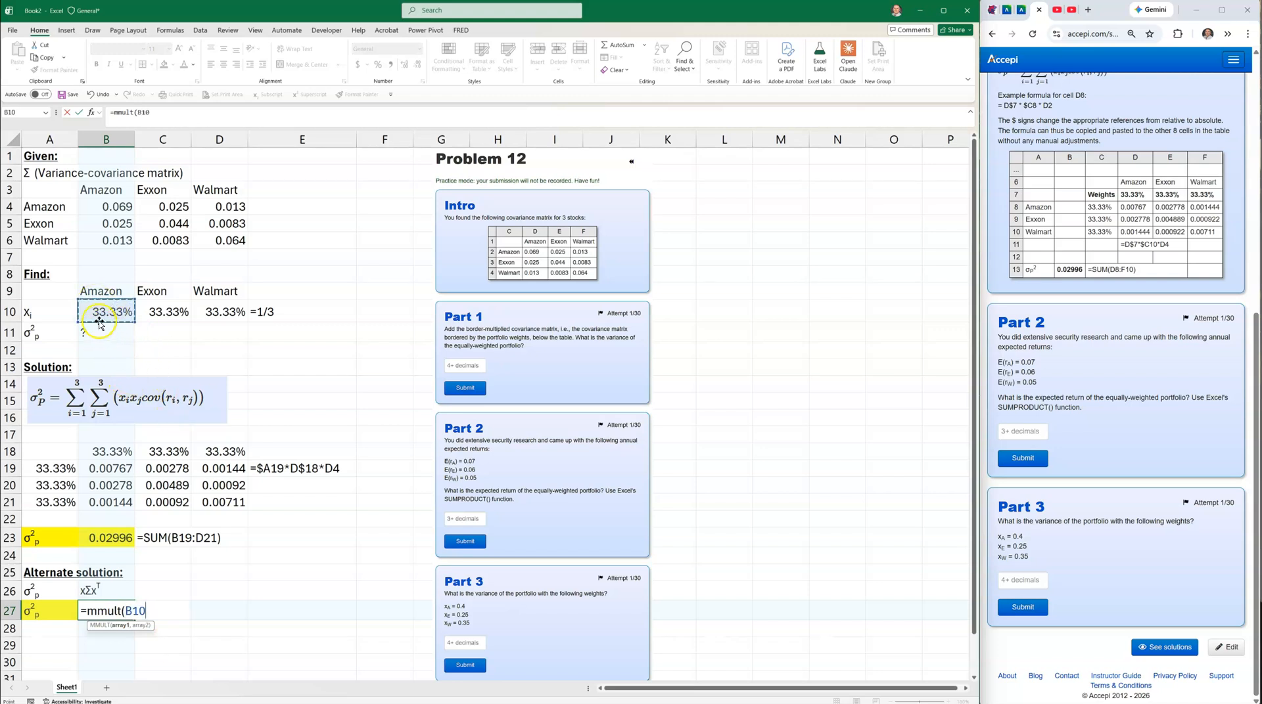
drag(112, 310, 214, 310)
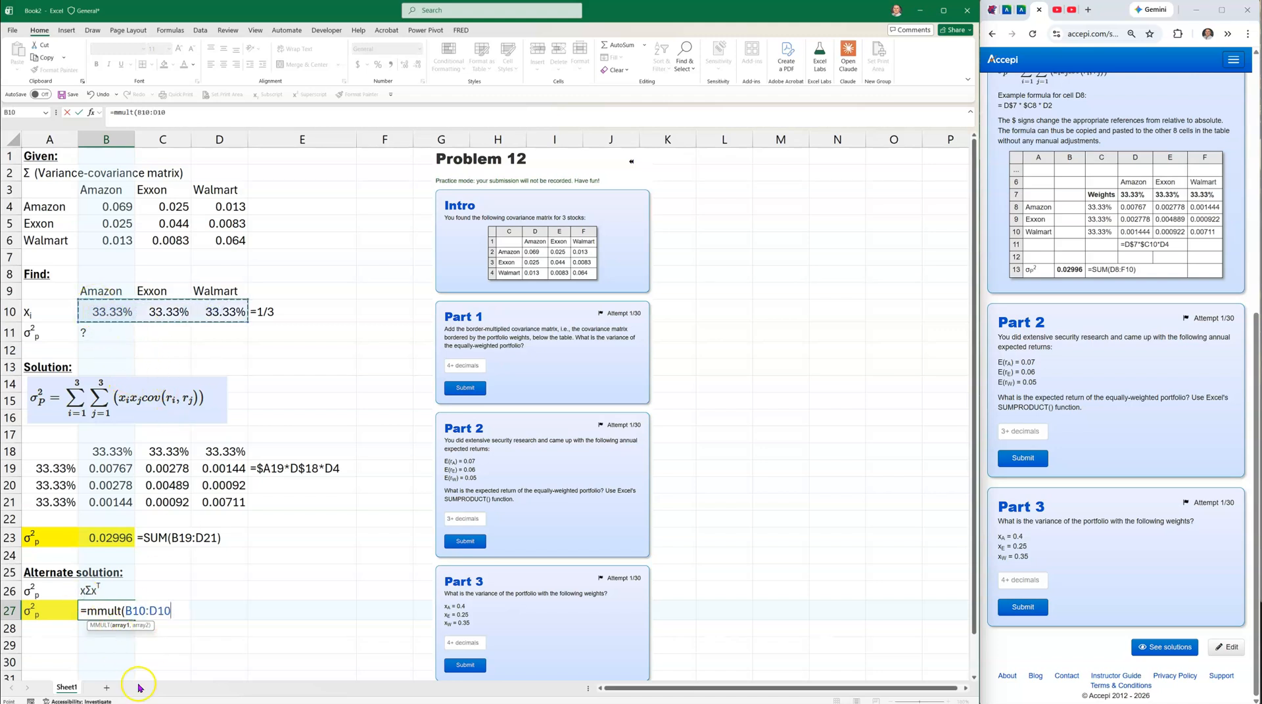
text(.)
key(BackSpace)
text(,)
drag(112, 204, 215, 237)
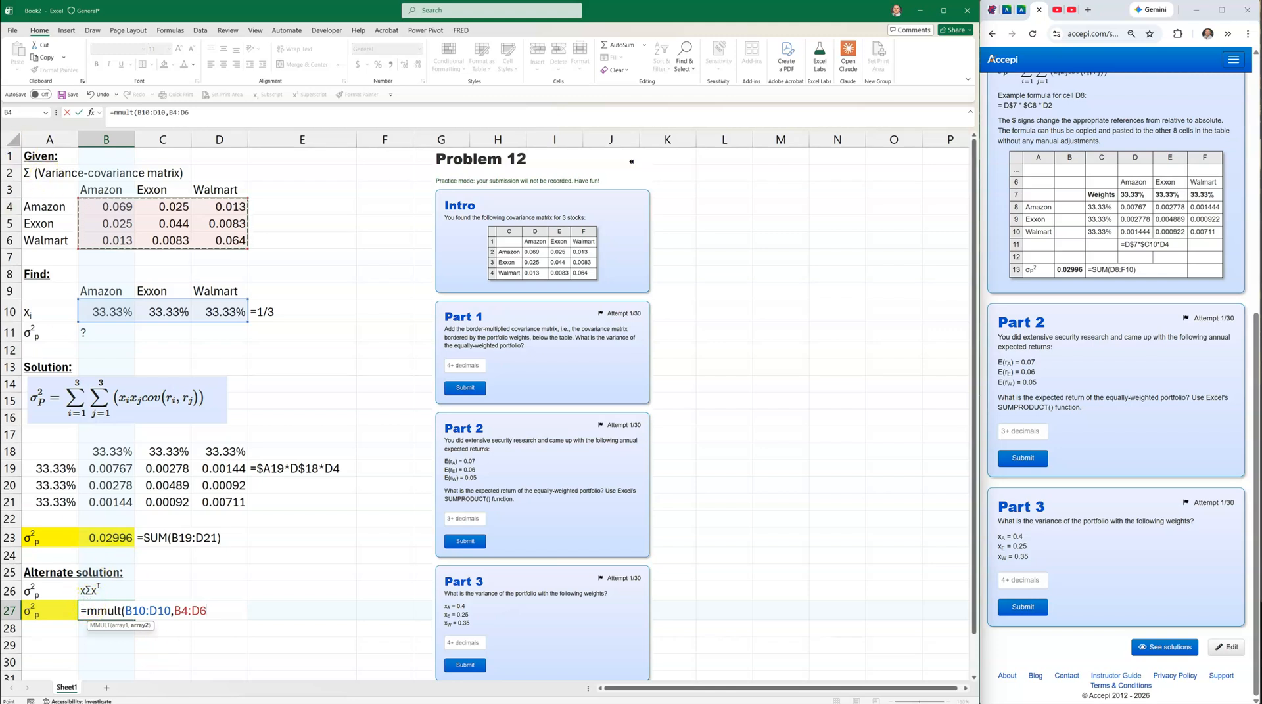
text())
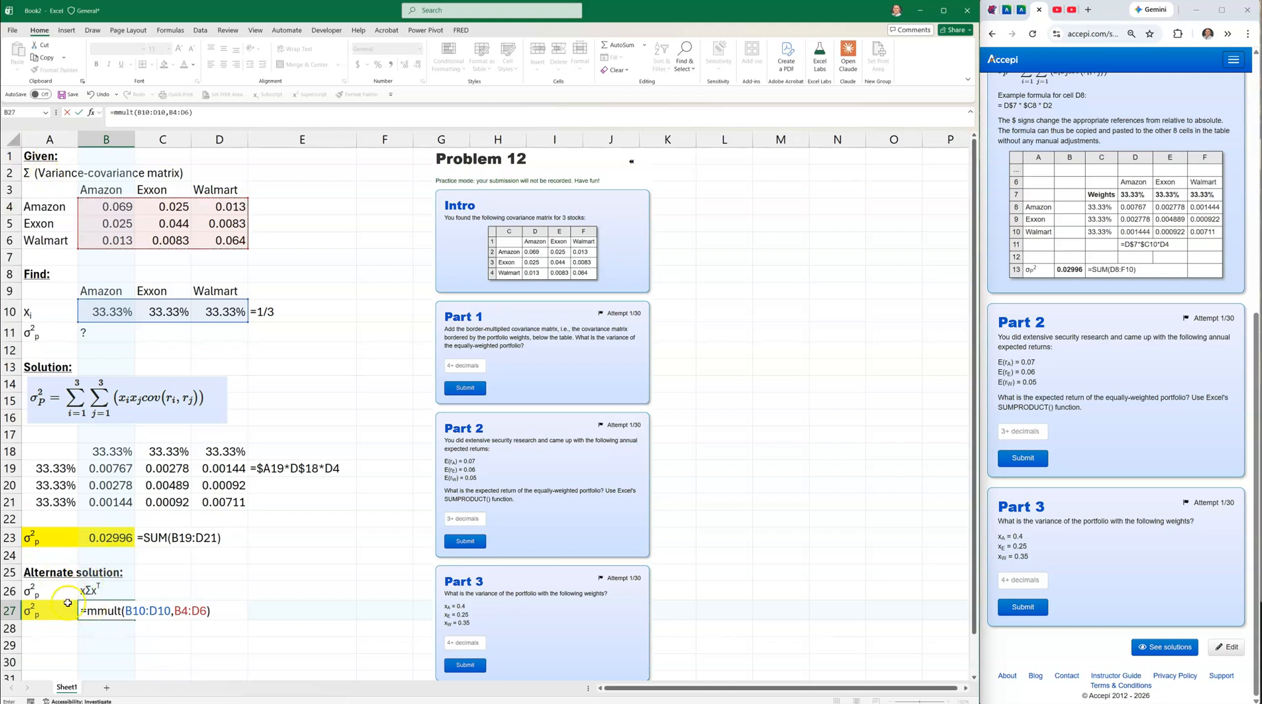
Nest it as =MMULT(MMULT(B10:D10,B4:D6),TRANSPOSE(B10:D10)), giving 0.02996.
click(85, 612)
text(mmult()
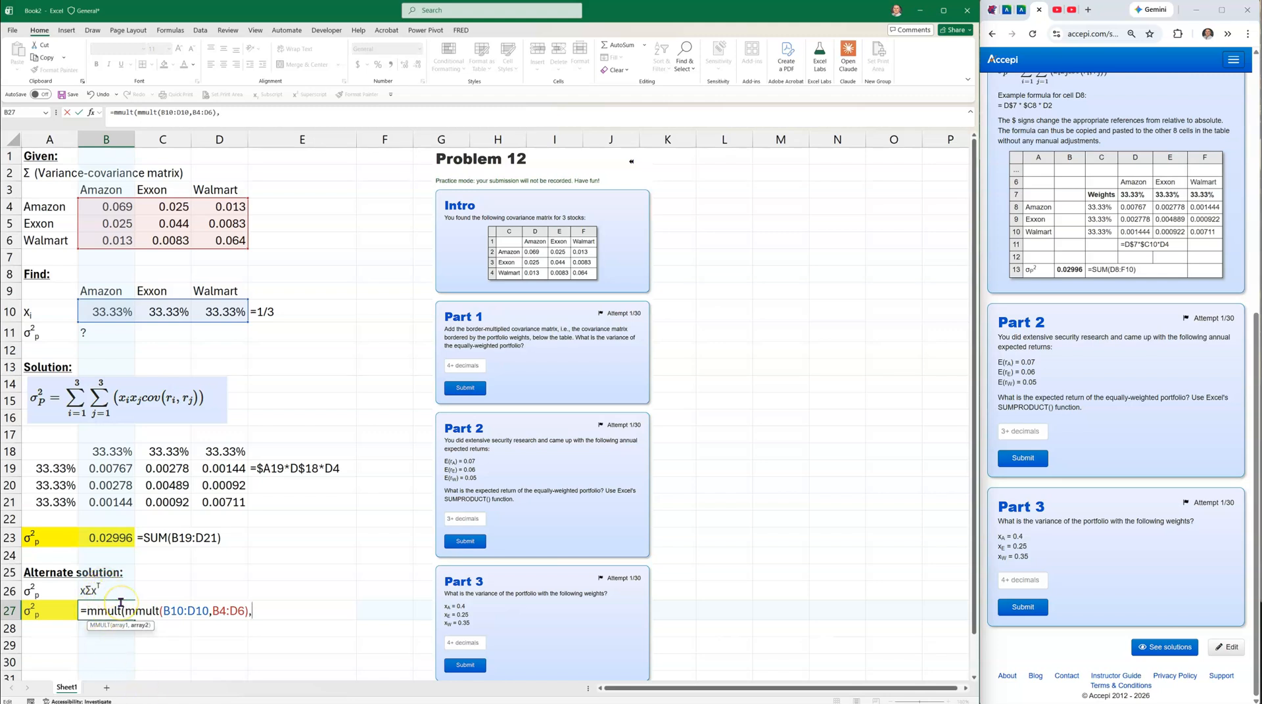
text(ranspose()
drag(109, 311, 209, 305)
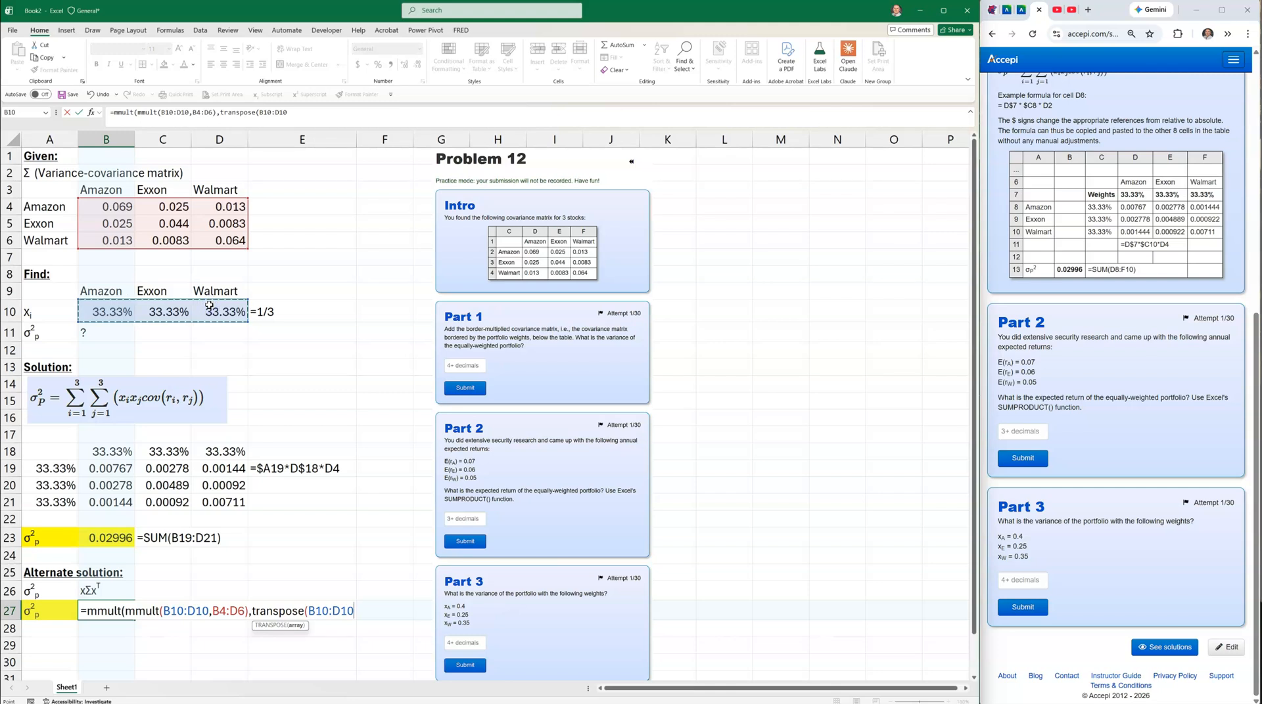
text())
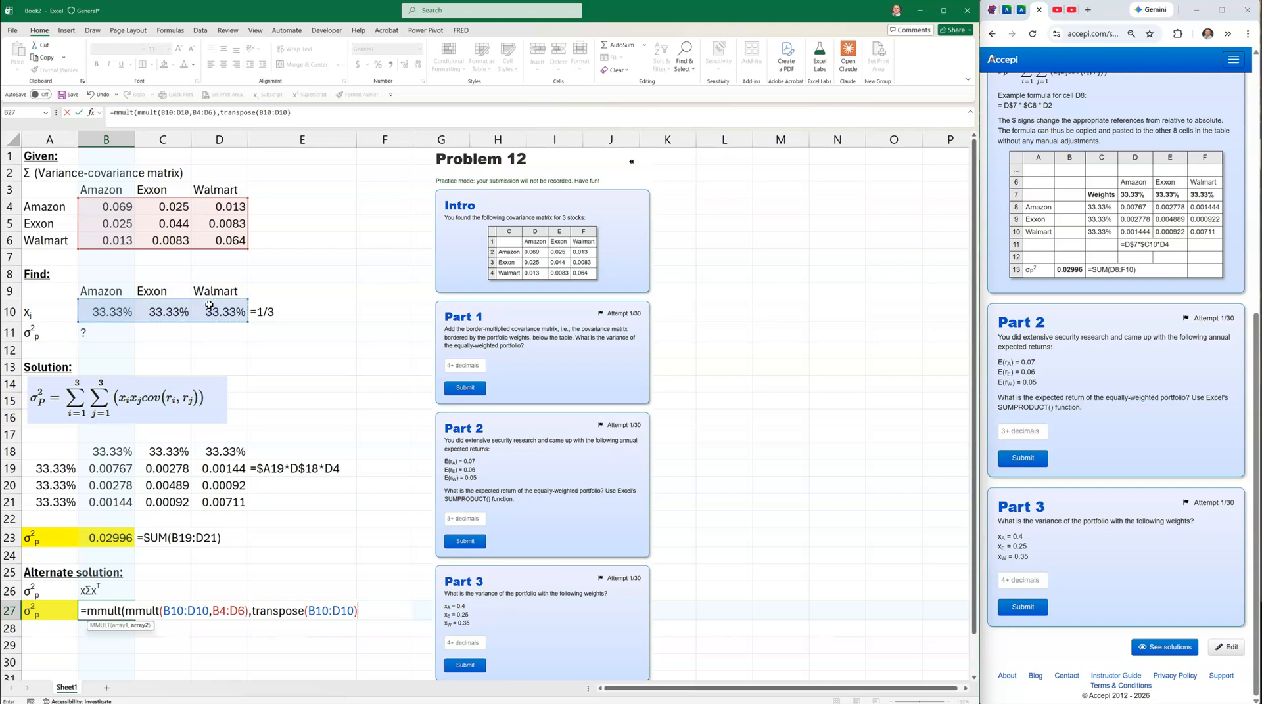
text())
key(Return)
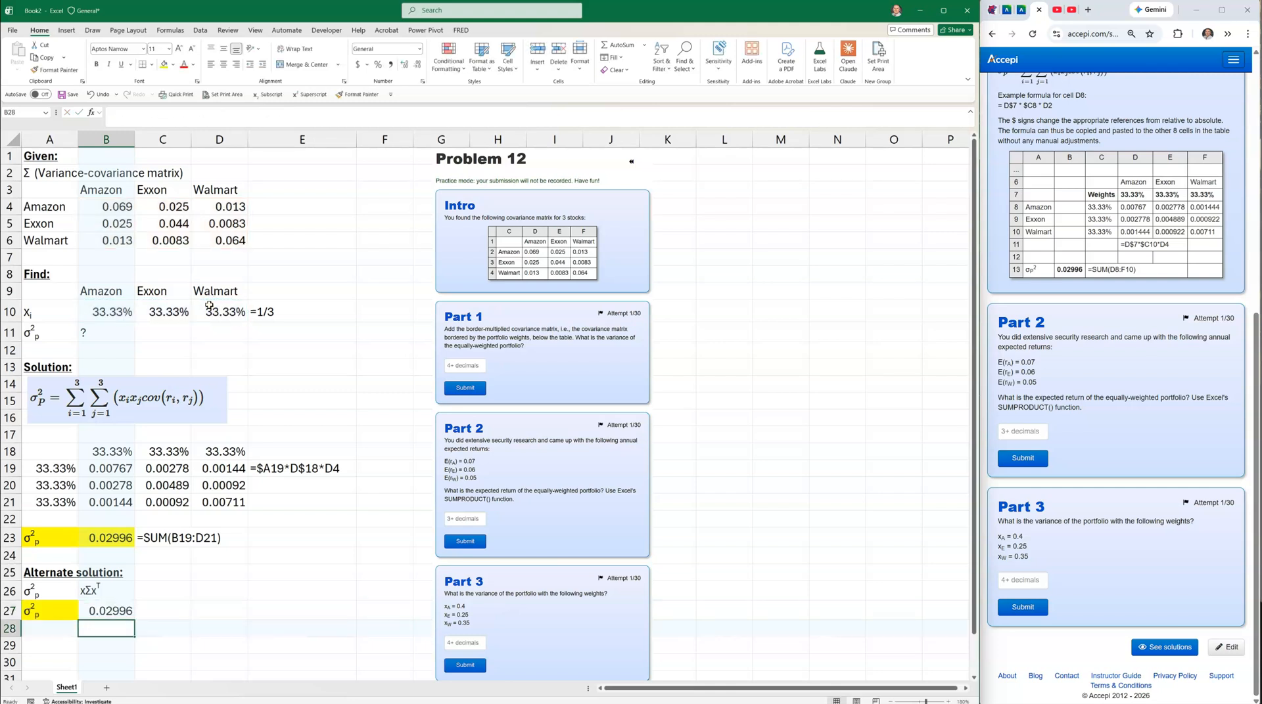
click(107, 612)
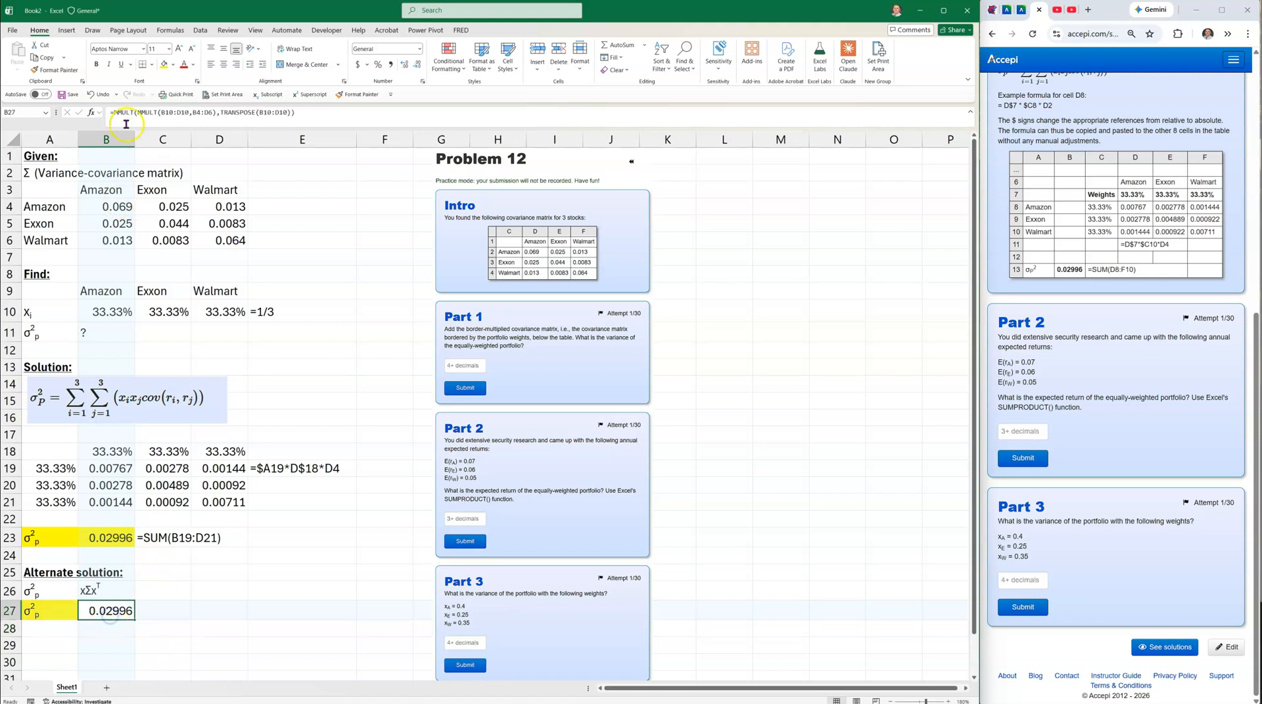
Copy the FORMULATEXT cell C23 into C27 to show B27's MMULT formula.
click(149, 539)
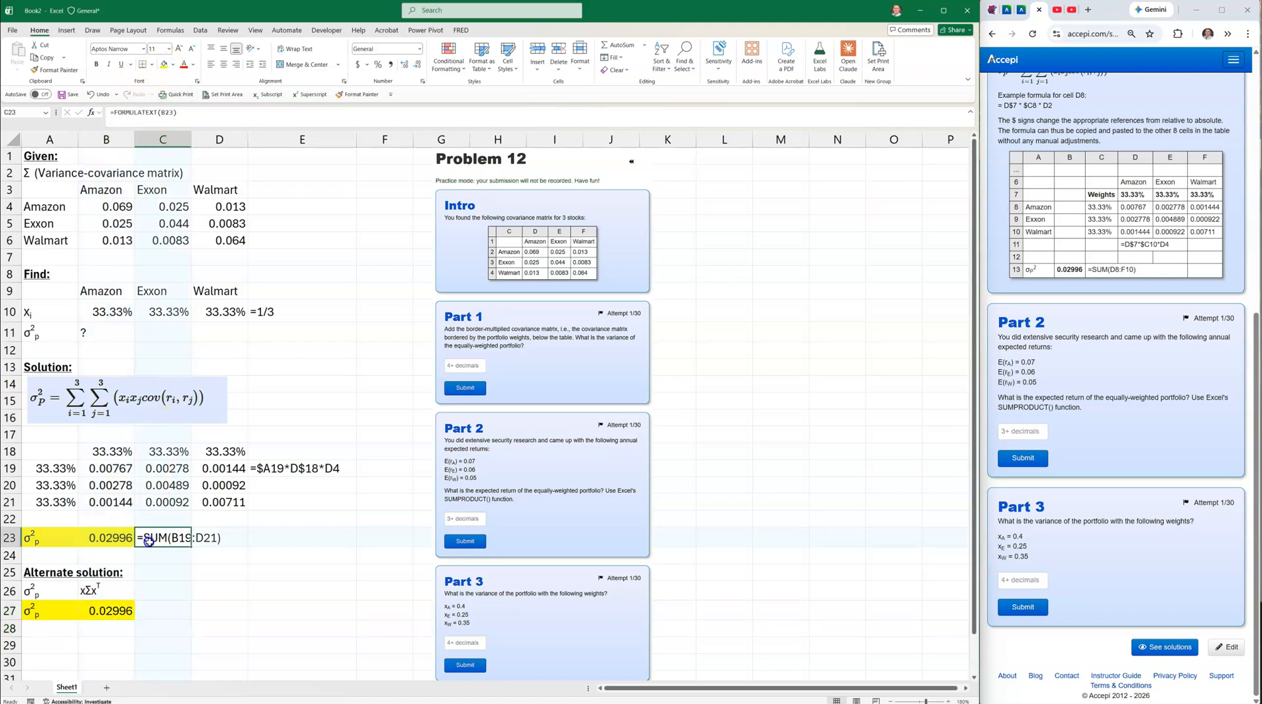
key(ctrl+c)
click(164, 611)
key(ctrl+v)
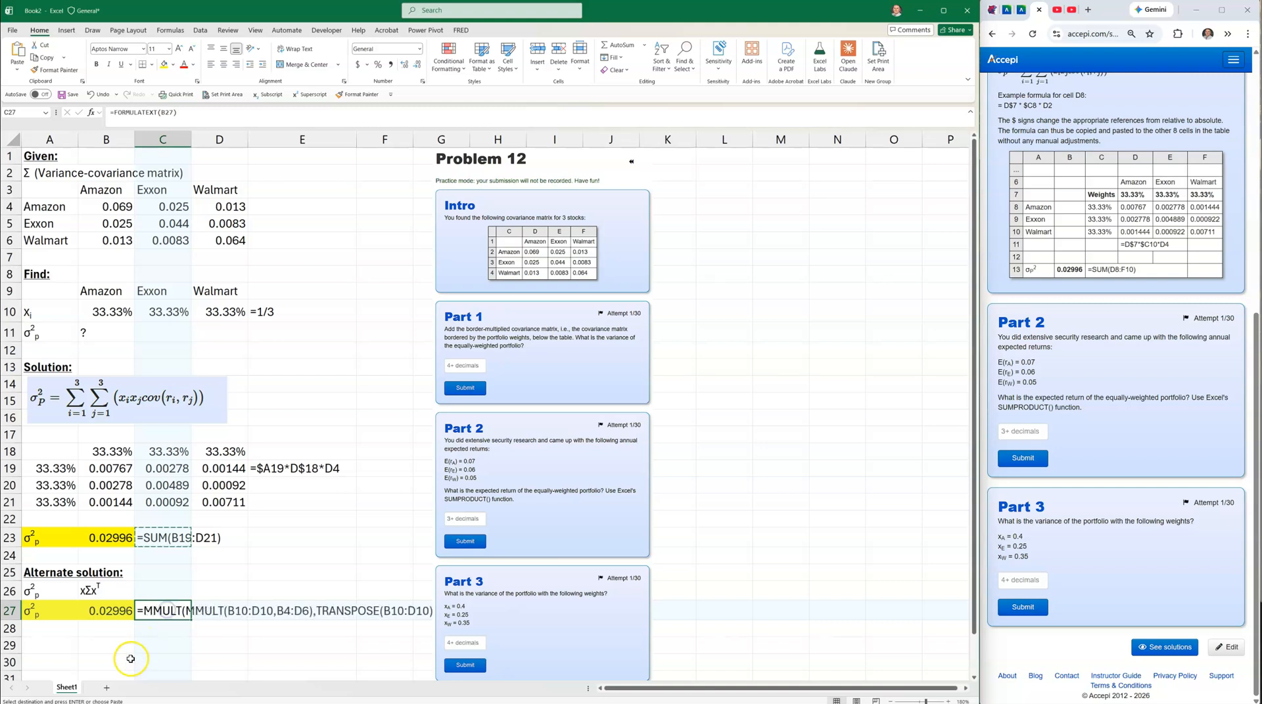
click(130, 659)
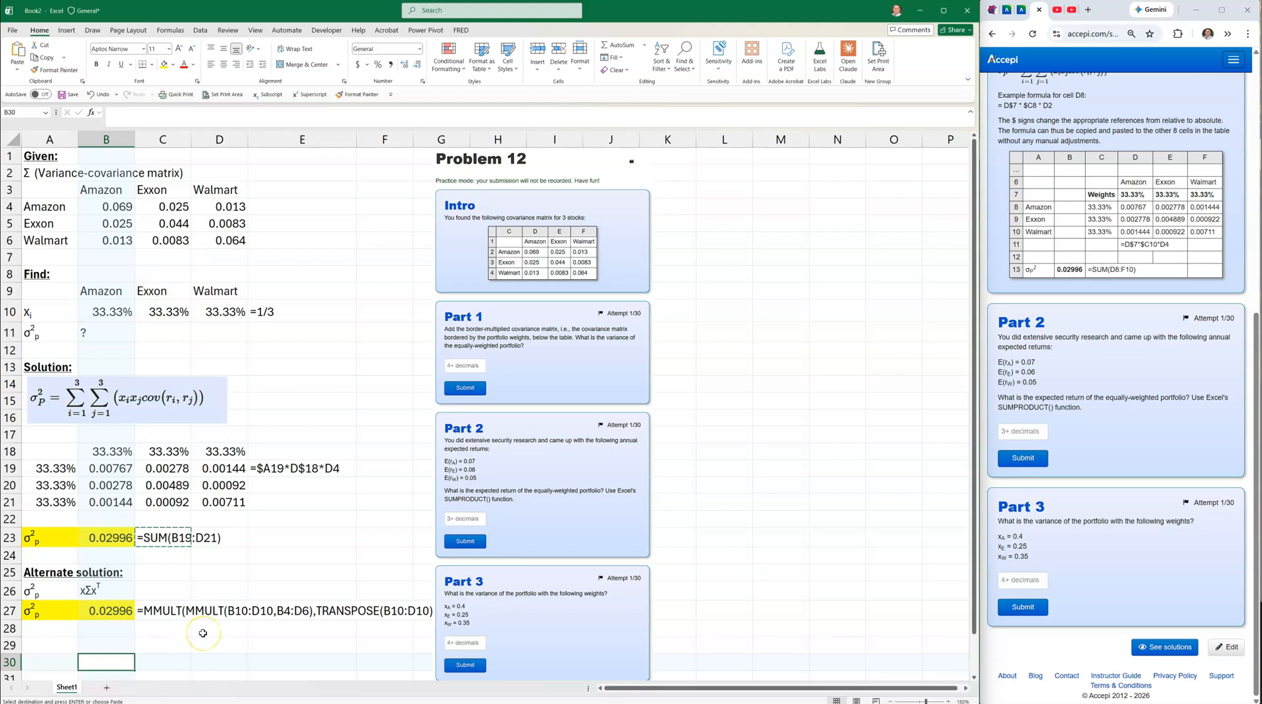
Move the Problem 12 picture to columns L–P and widen column E.
drag(503, 440, 778, 455)
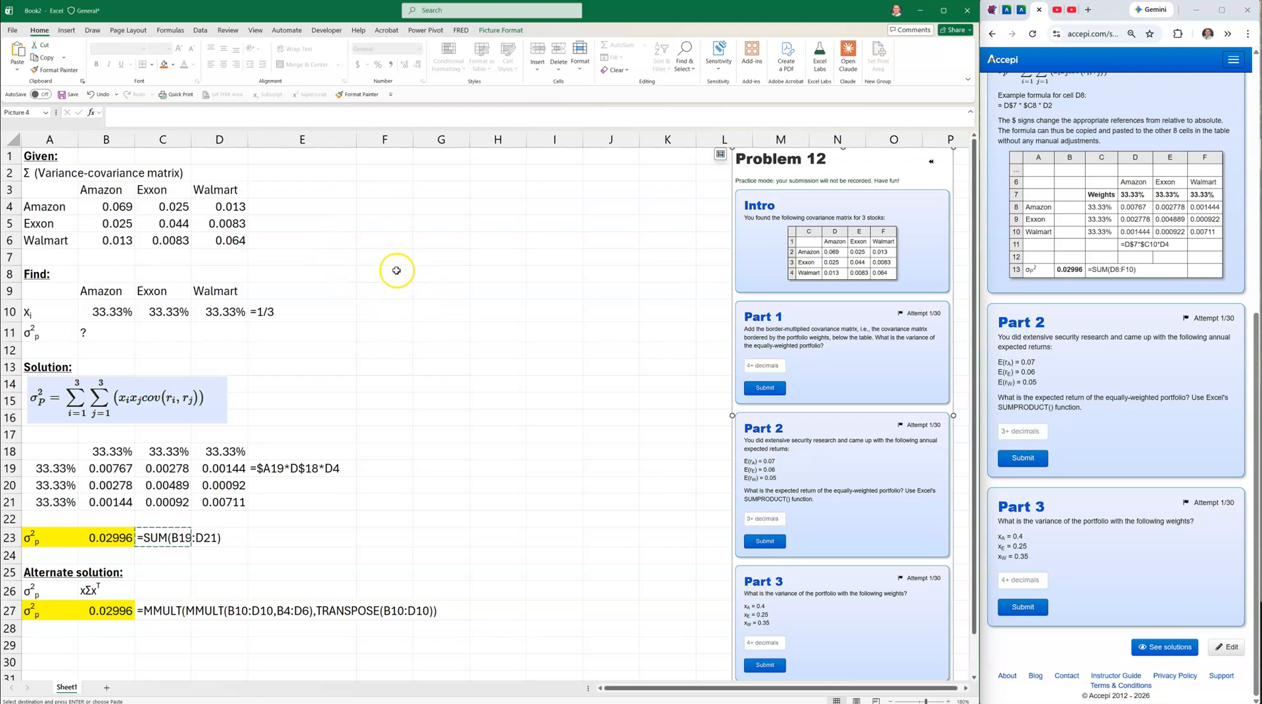
drag(356, 139, 443, 158)
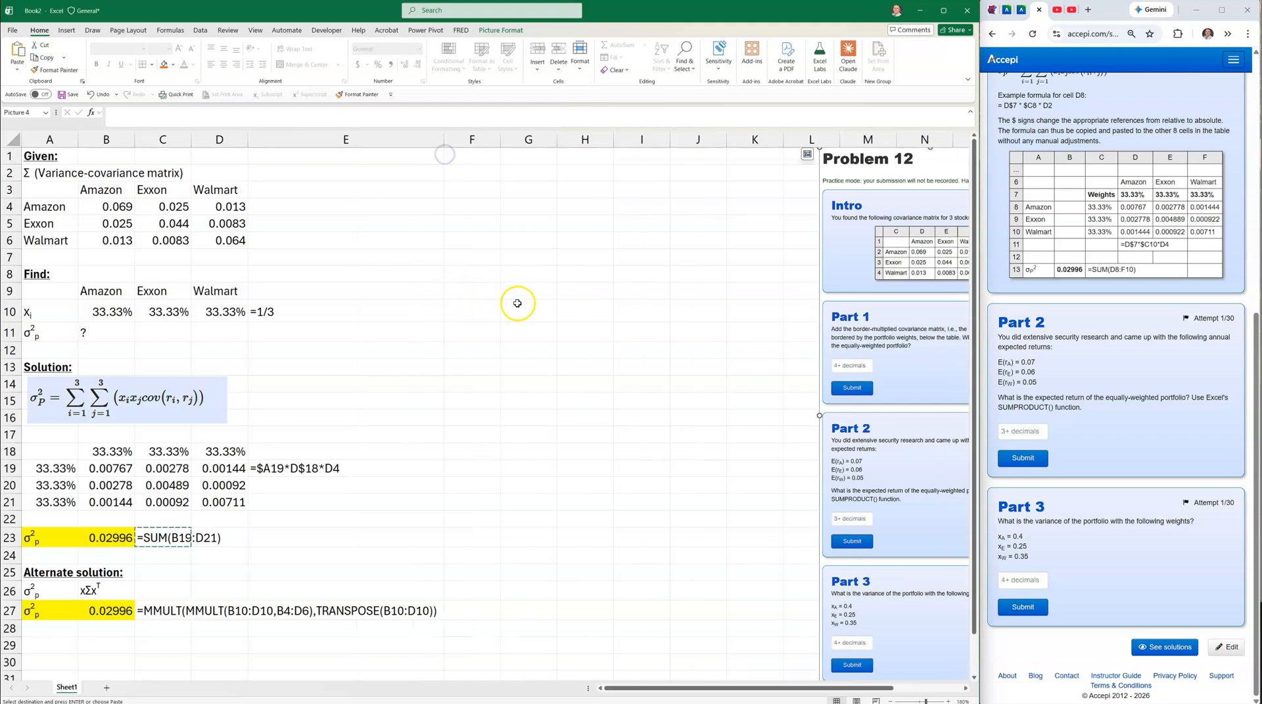
click(465, 291)
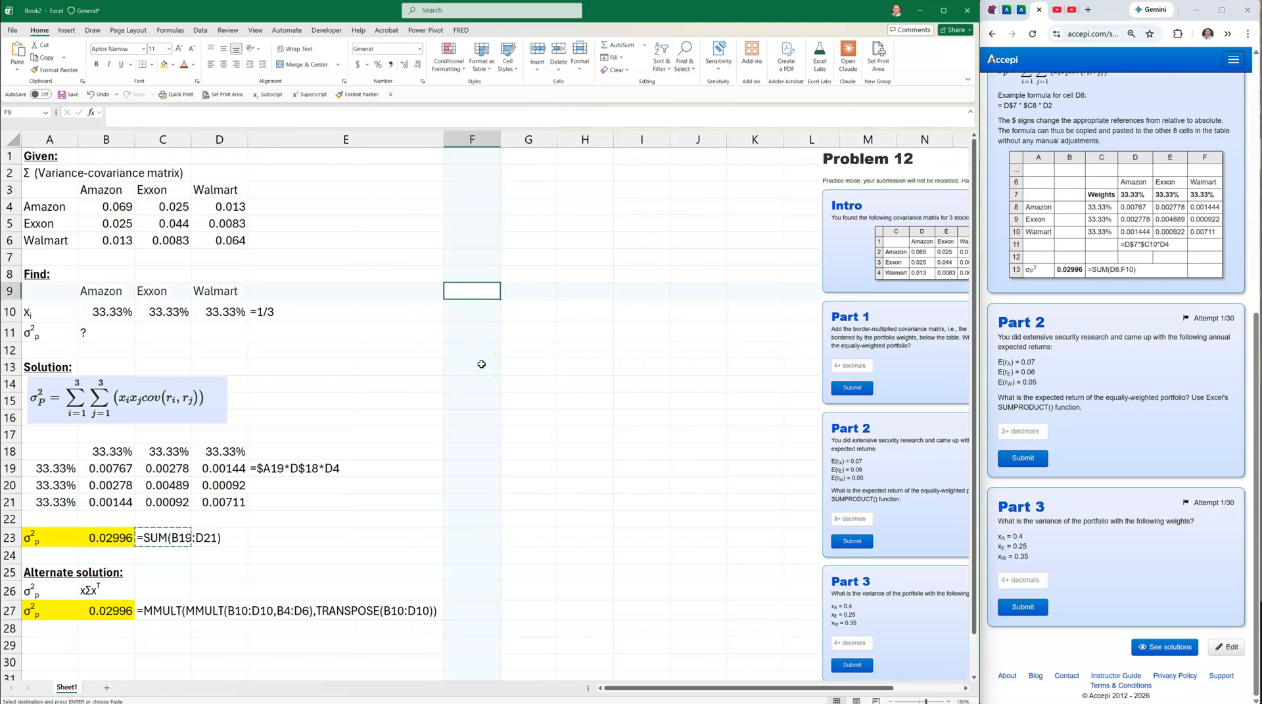
Add a bold, underlined 'Find:' heading in F9.
text(Find:)
key(Return)
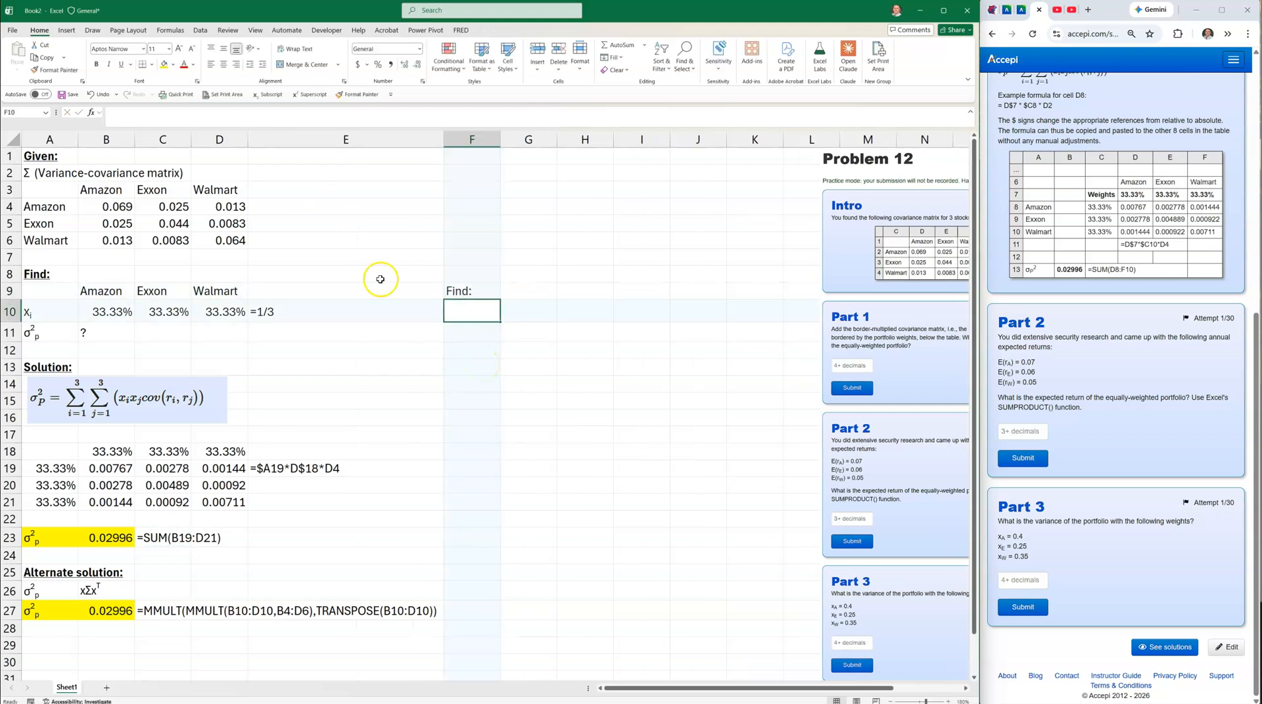
click(457, 291)
click(97, 64)
click(122, 66)
Copy the stock labels and weights A9:D10 to F10:I11.
drag(39, 293, 215, 303)
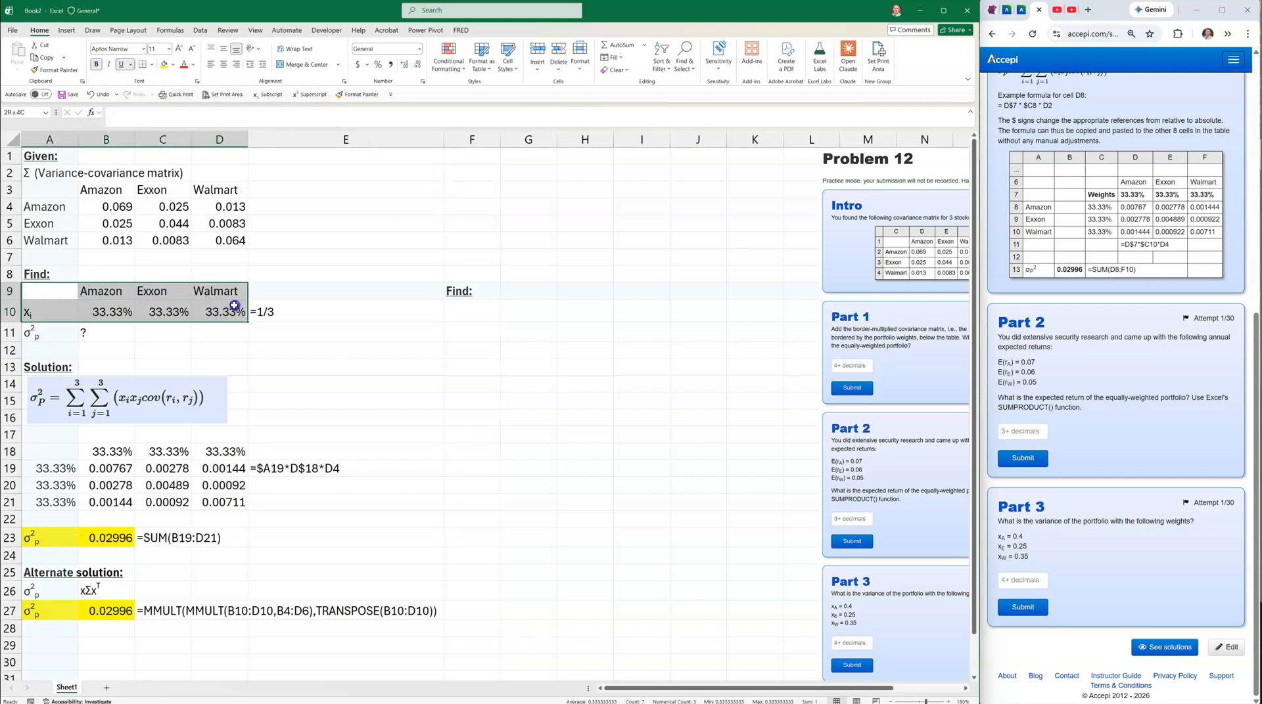
right_click(231, 306)
click(253, 344)
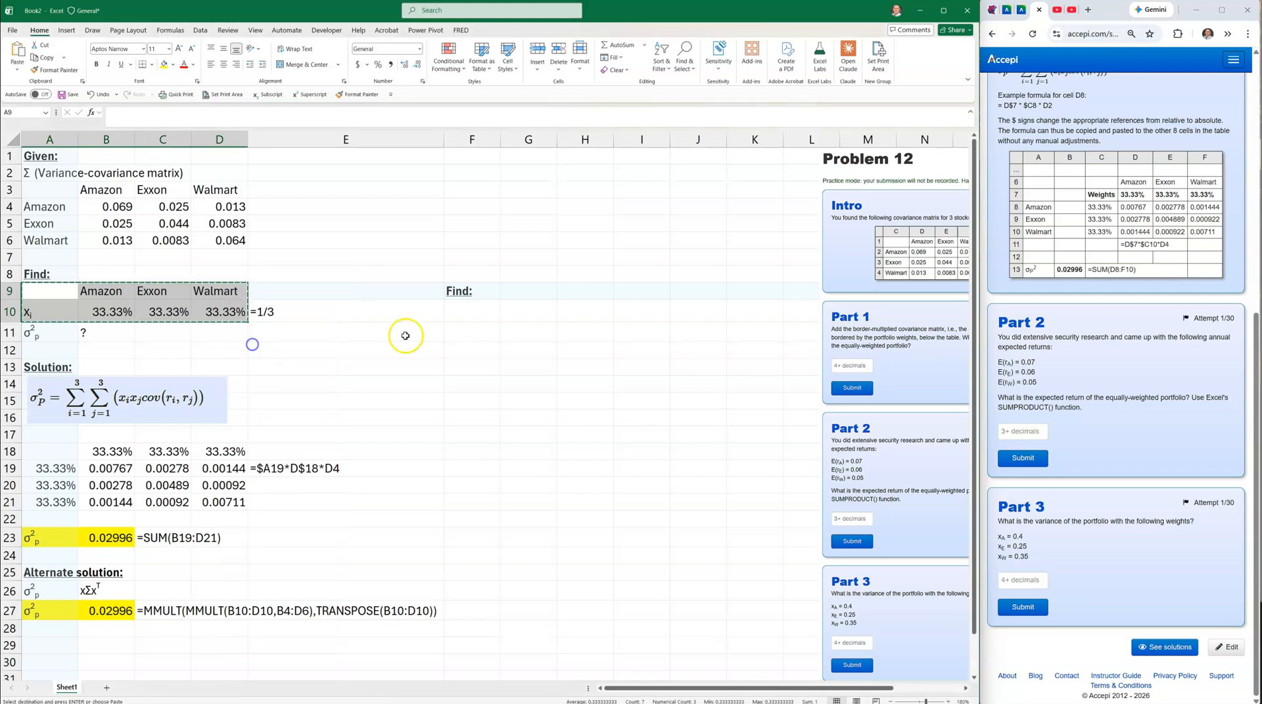
click(465, 314)
key(ctrl+v)
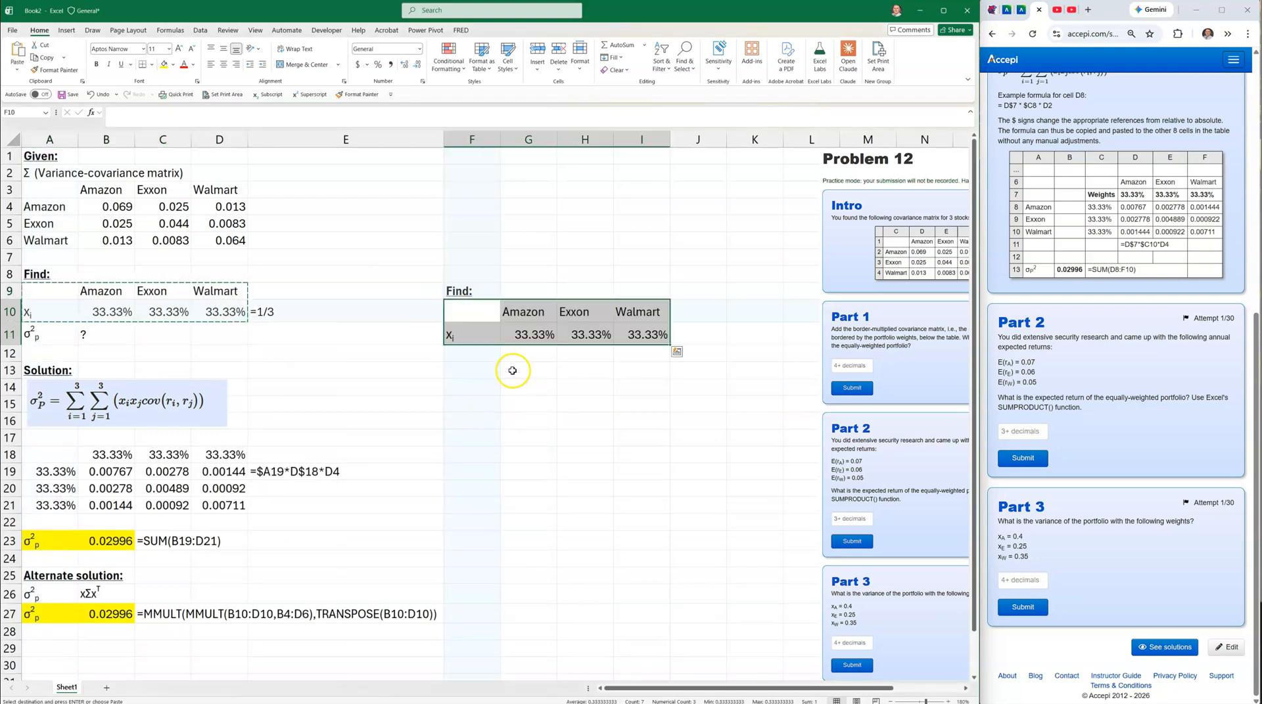
Replace G11:I11 with expected returns 7.00%, 6.00% and 5.00% for Amazon, Exxon, Walmart.
click(530, 335)
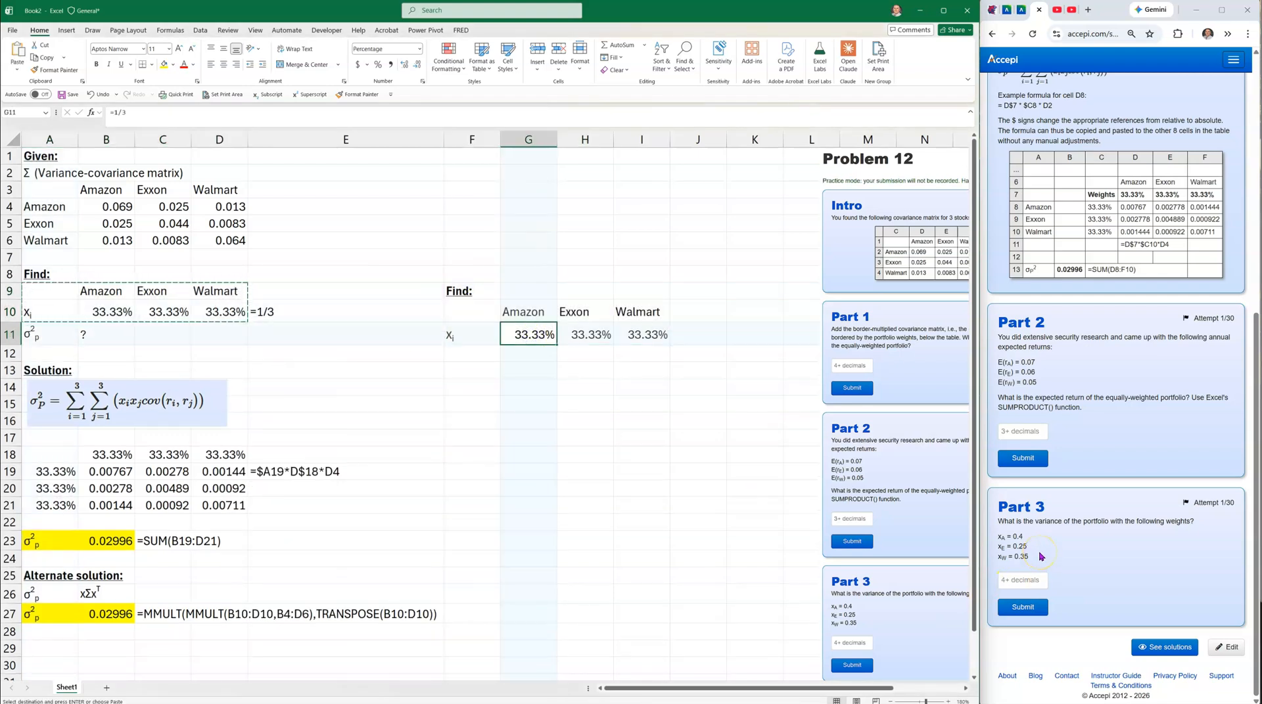
text(.07)
key(Tab)
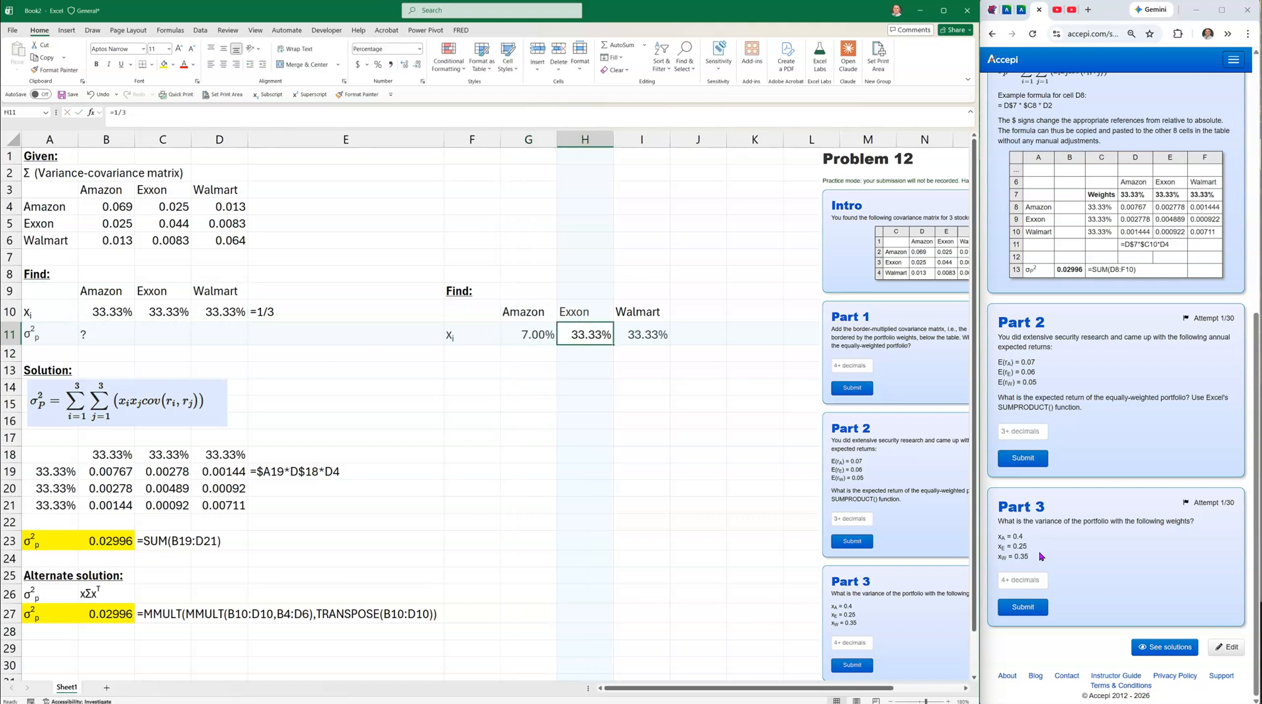
text(.06)
key(Tab)
text(.05)
key(Return)
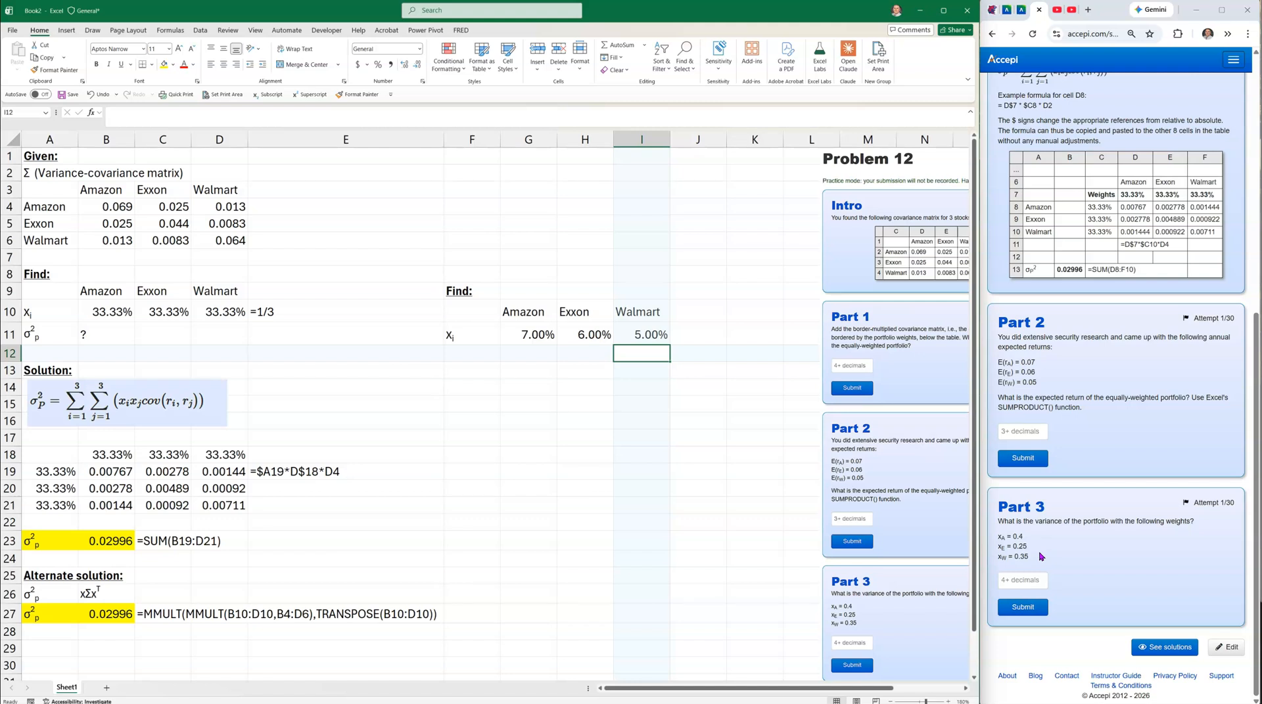
drag(530, 332, 641, 332)
click(618, 437)
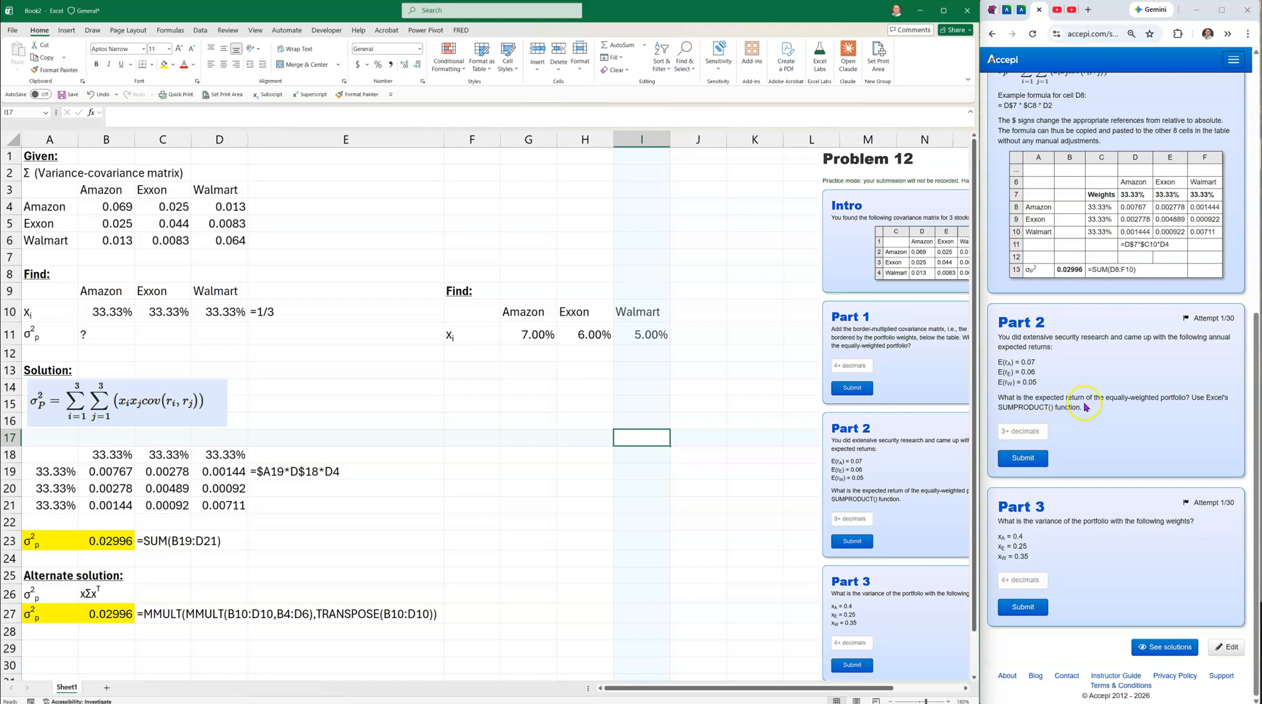
drag(107, 309, 217, 310)
drag(530, 334, 648, 334)
click(483, 354)
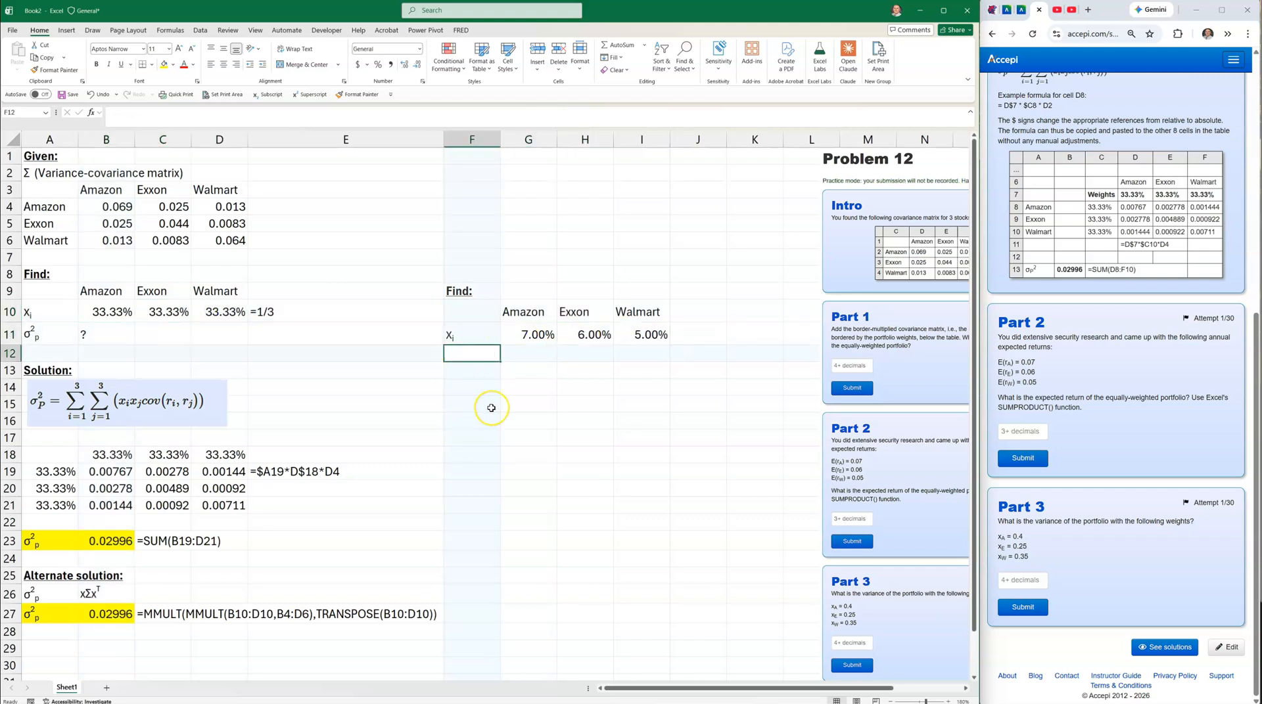
Finish the E(rp) label in F12 with the p formatted as subscript.
text(E(rp)
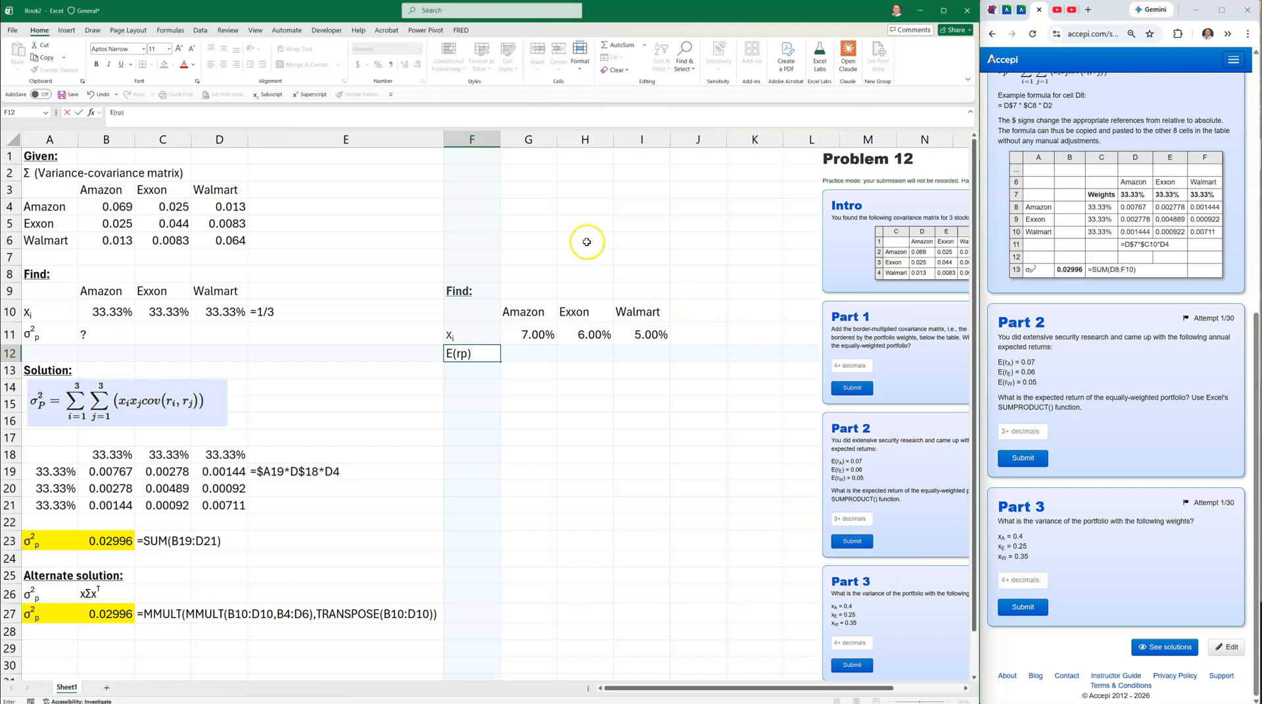
click(462, 352)
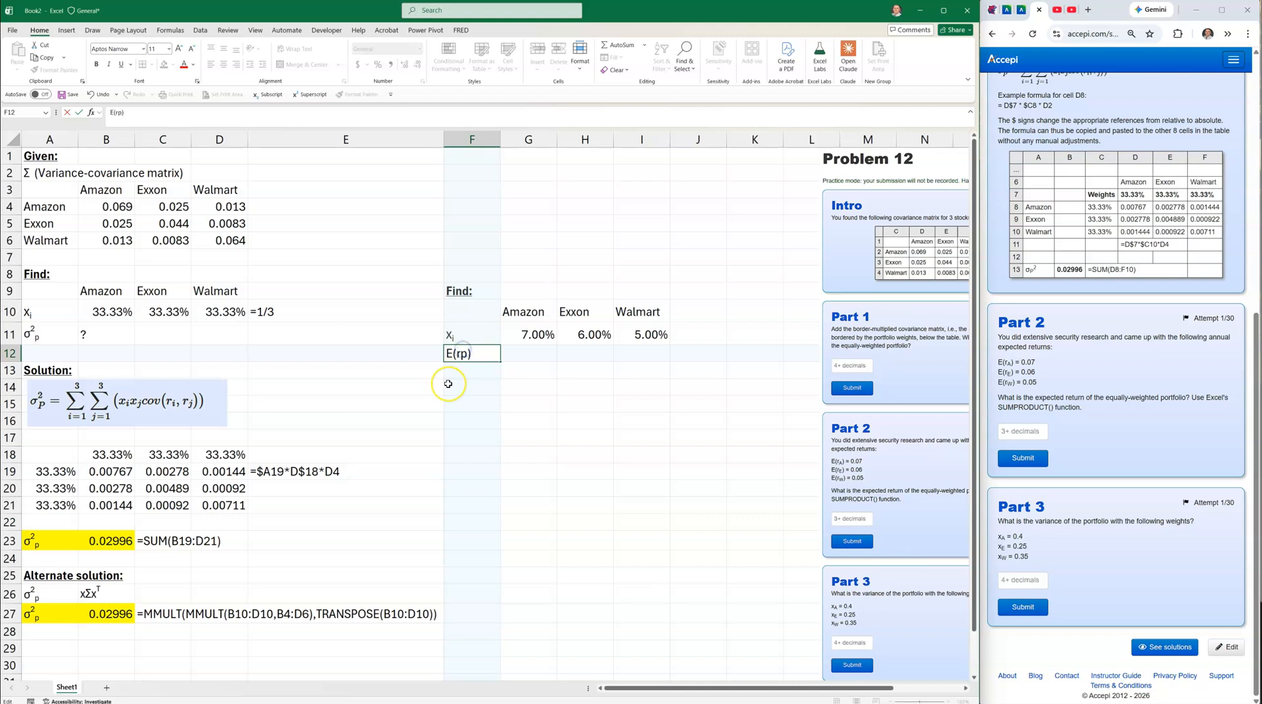
key(ctrl+1)
key(alt+b)
key(Return)
click(592, 439)
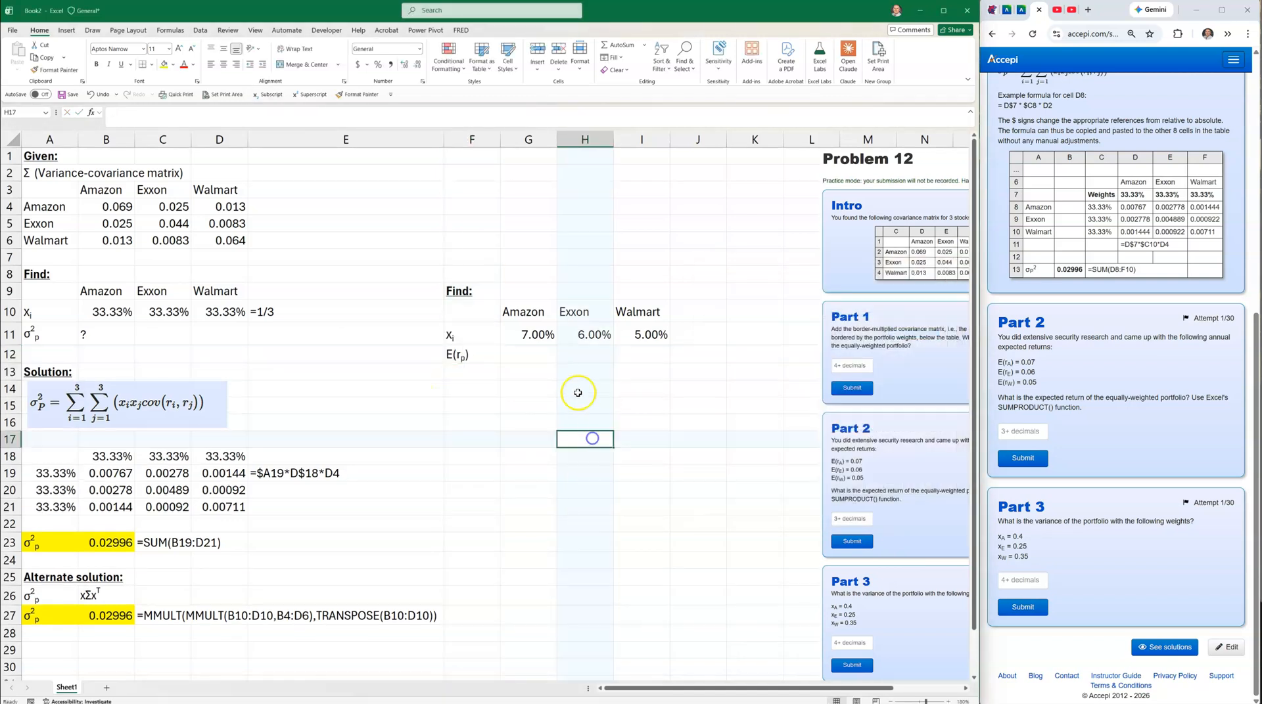
Enter =SUMPRODUCT(B10:D10,G11:I11) in G12 to compute the expected return.
click(510, 356)
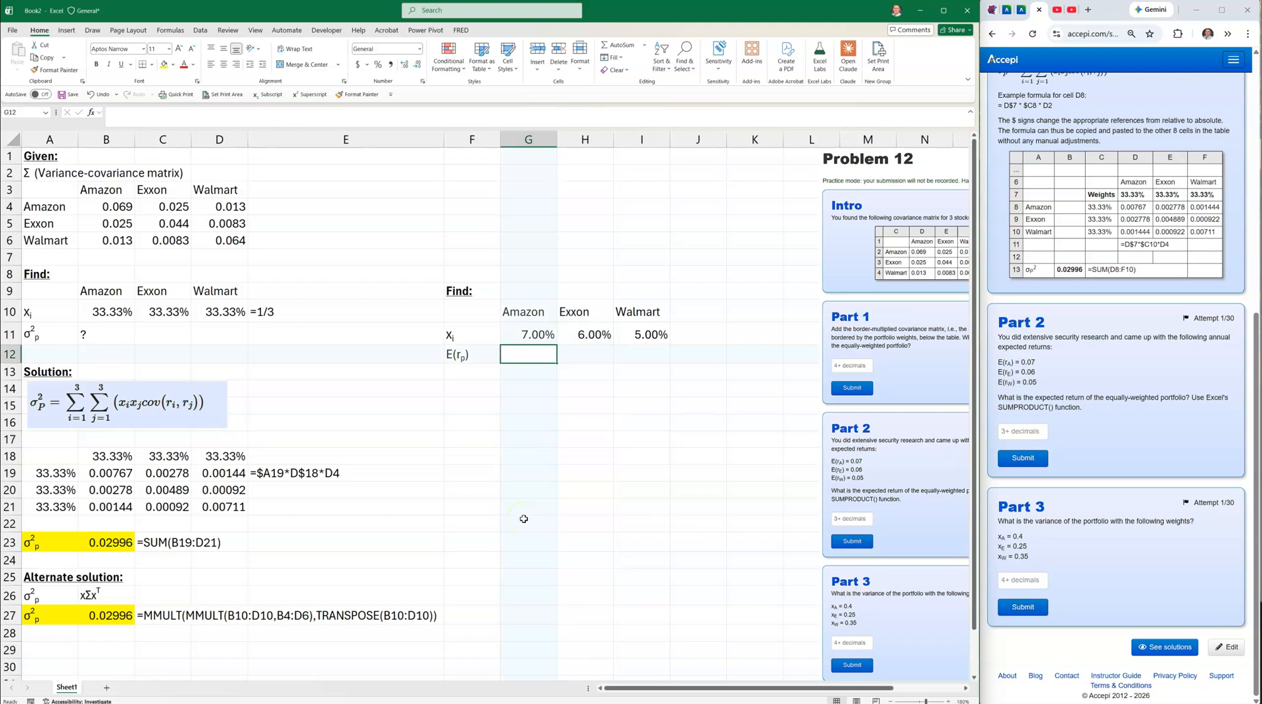
text(=sujmp)
key(BackSpace)
key(BackSpace)
key(BackSpace)
text(mprod)
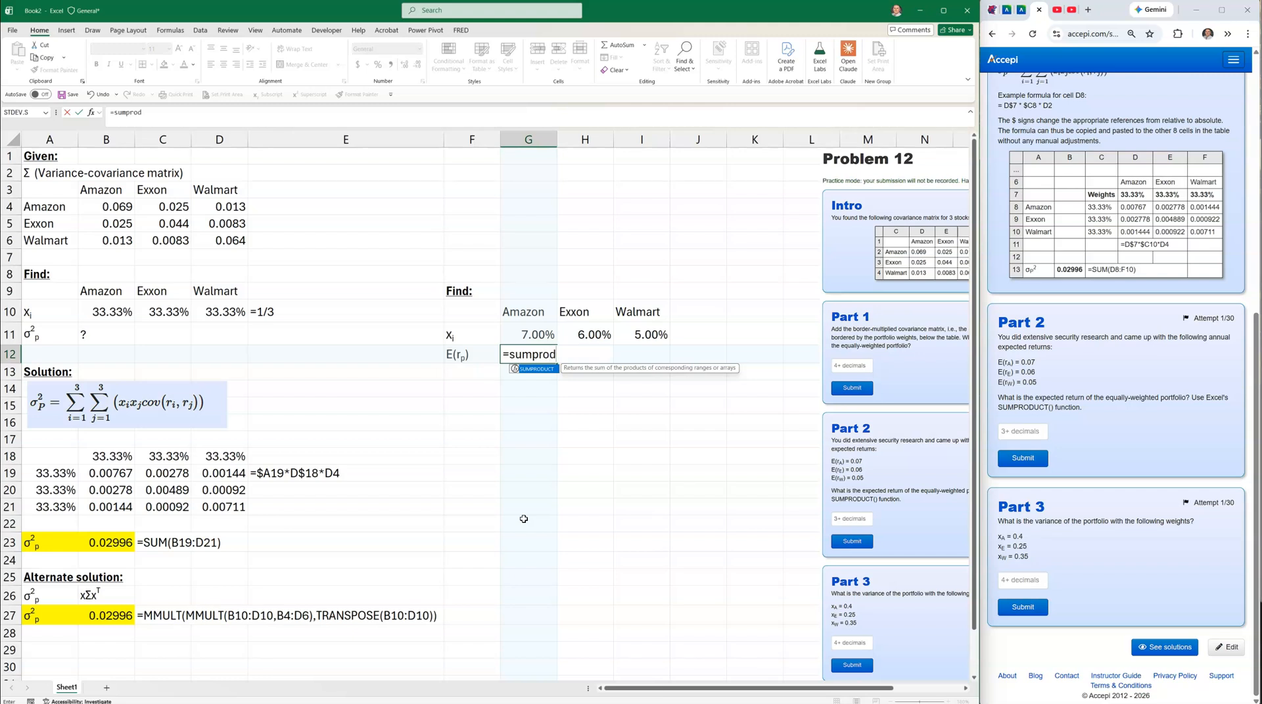
text(cut)
key(BackSpace)
text(uct()
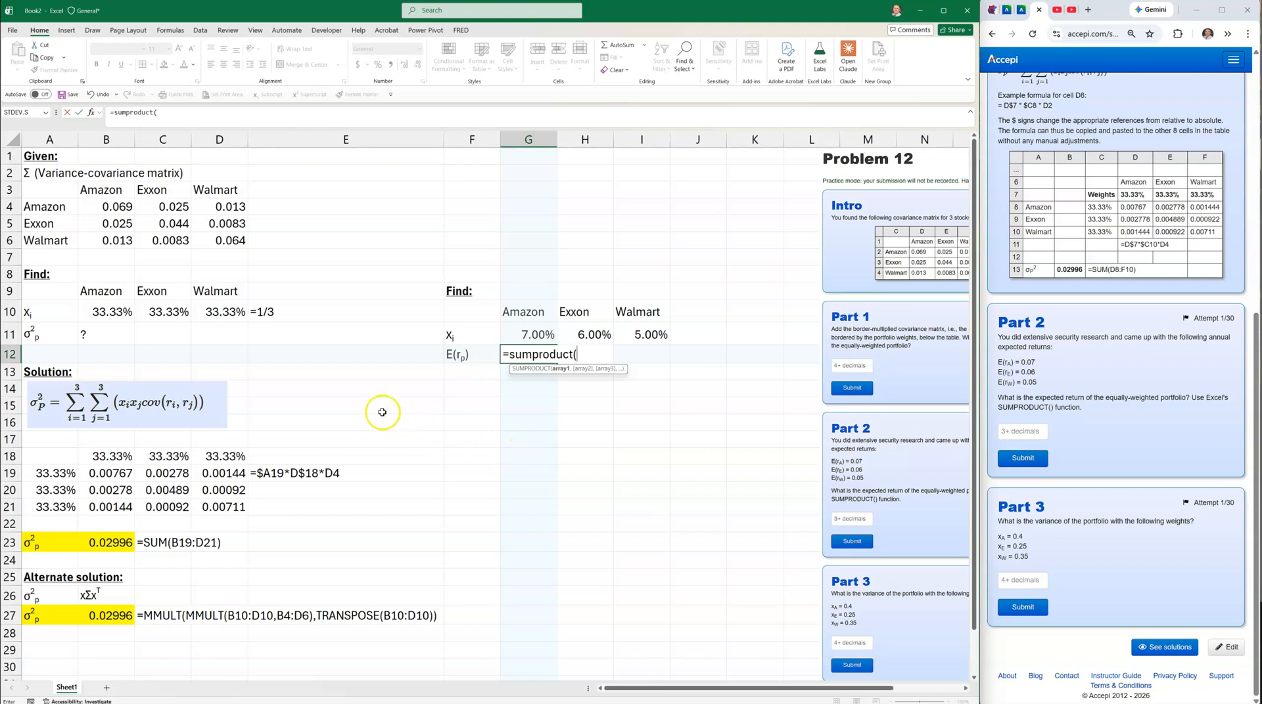
click(94, 310)
drag(94, 309, 237, 311)
text(,)
drag(529, 335, 650, 337)
text())
key(Return)
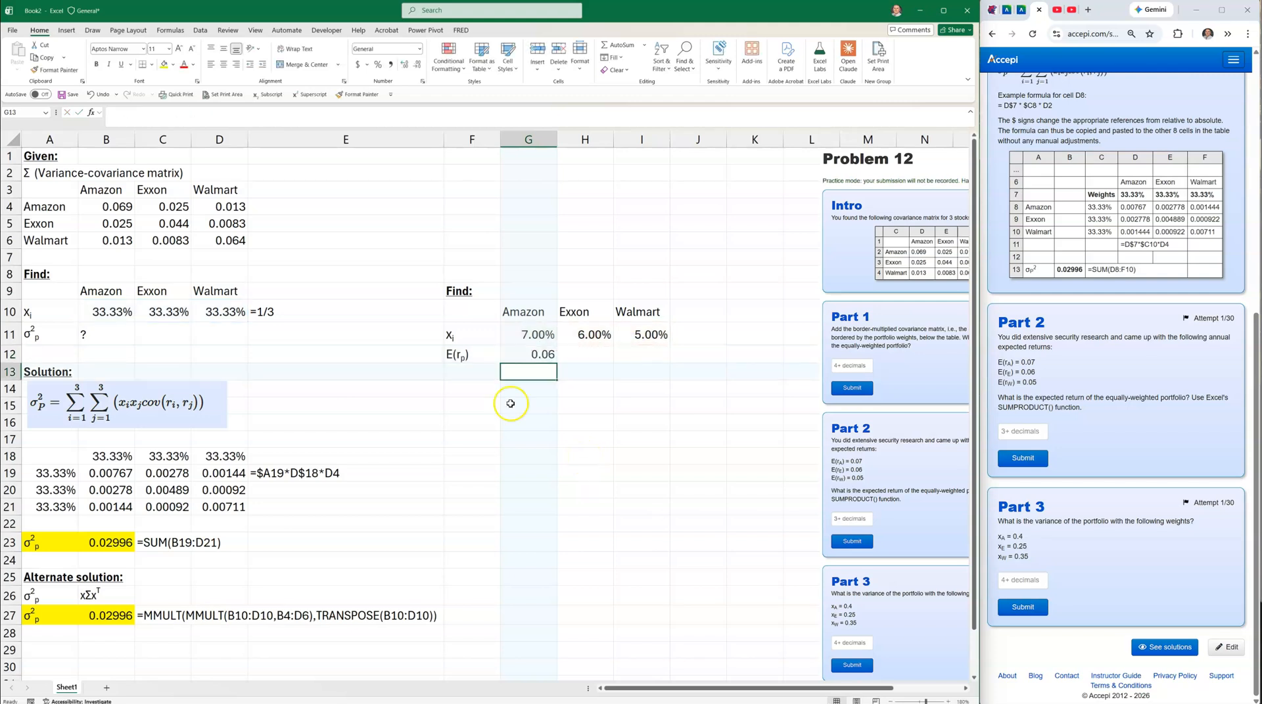
Format G12 as a percentage with two decimals (6.00%) and shade F12:G12 yellow.
click(529, 354)
click(380, 65)
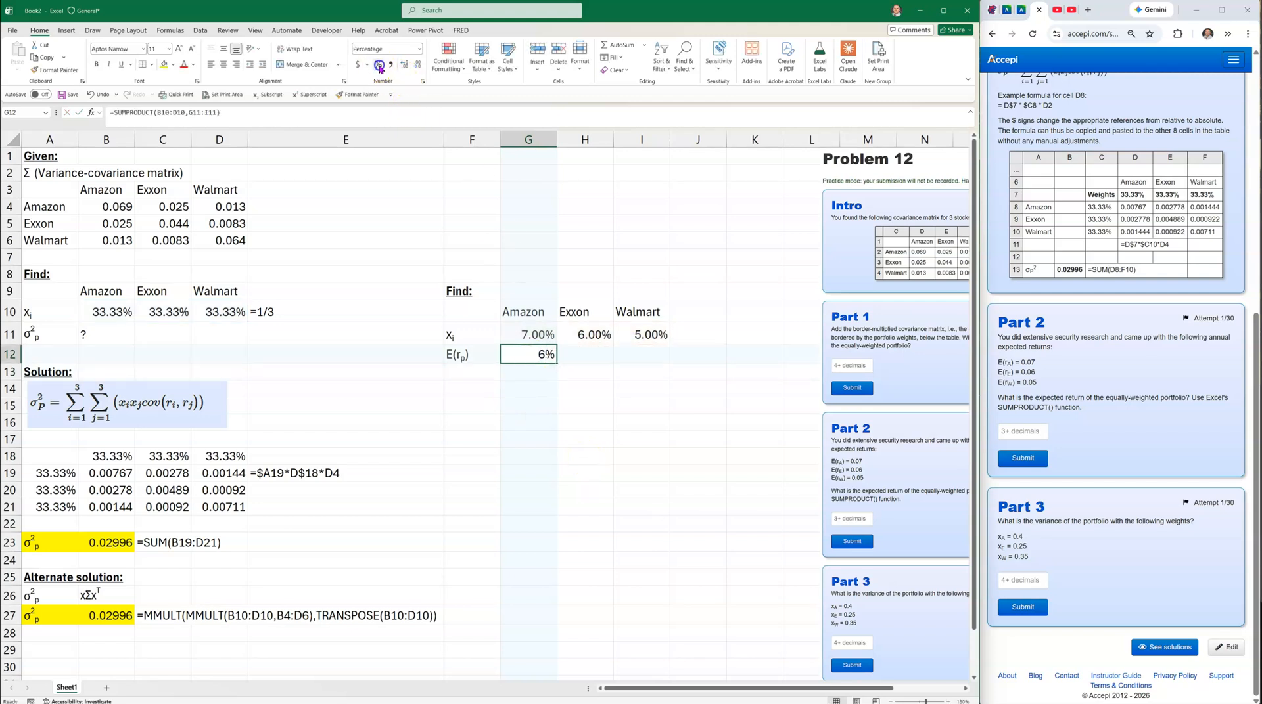
click(404, 65)
click(404, 64)
click(524, 470)
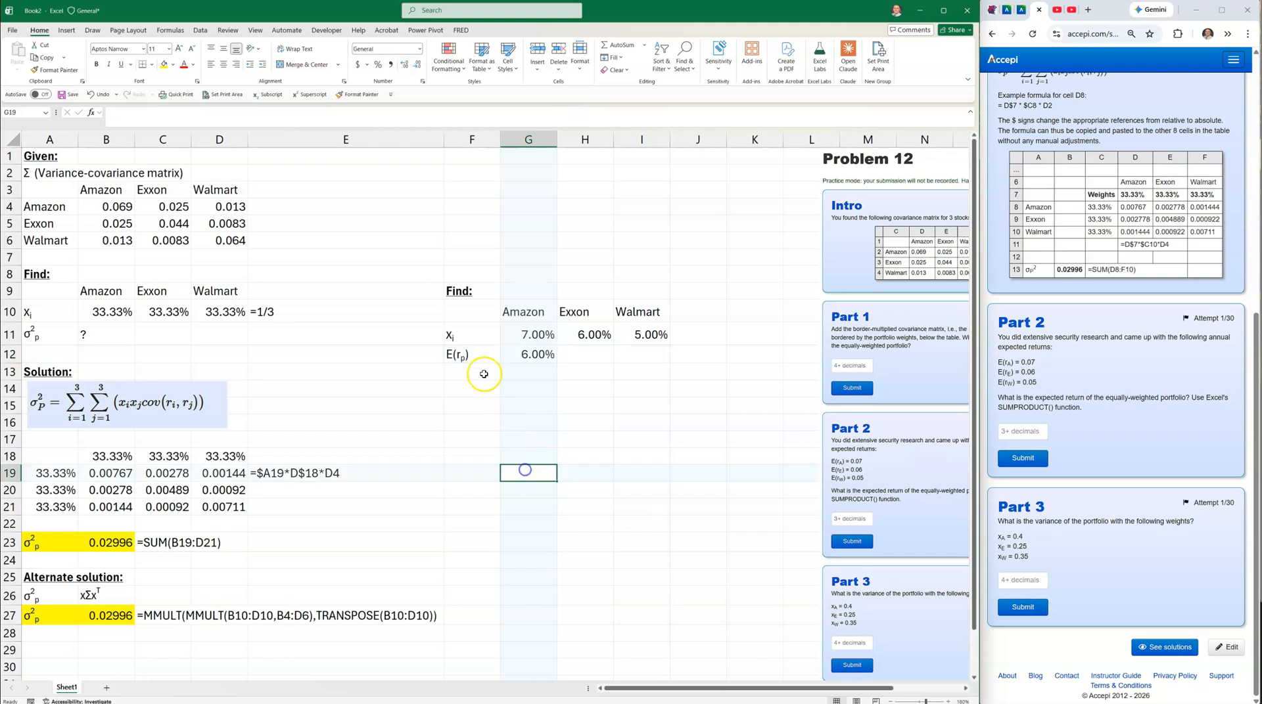
drag(460, 354, 533, 353)
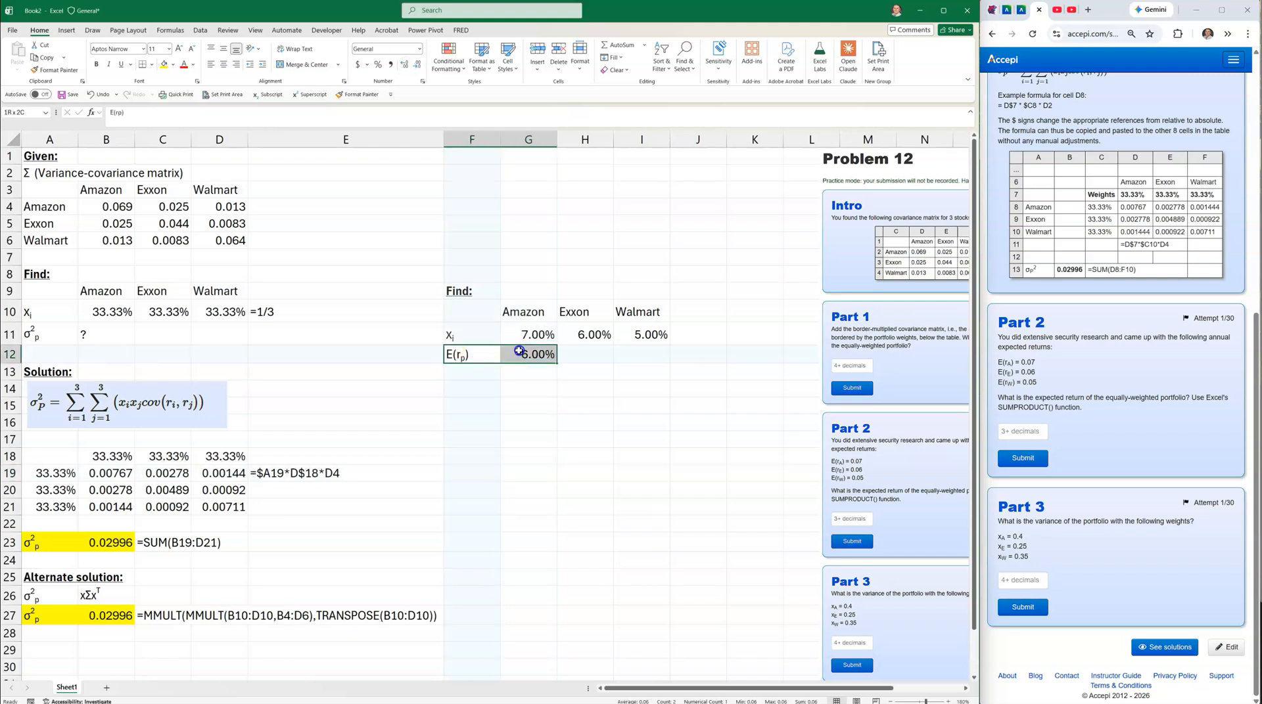
click(162, 64)
click(578, 349)
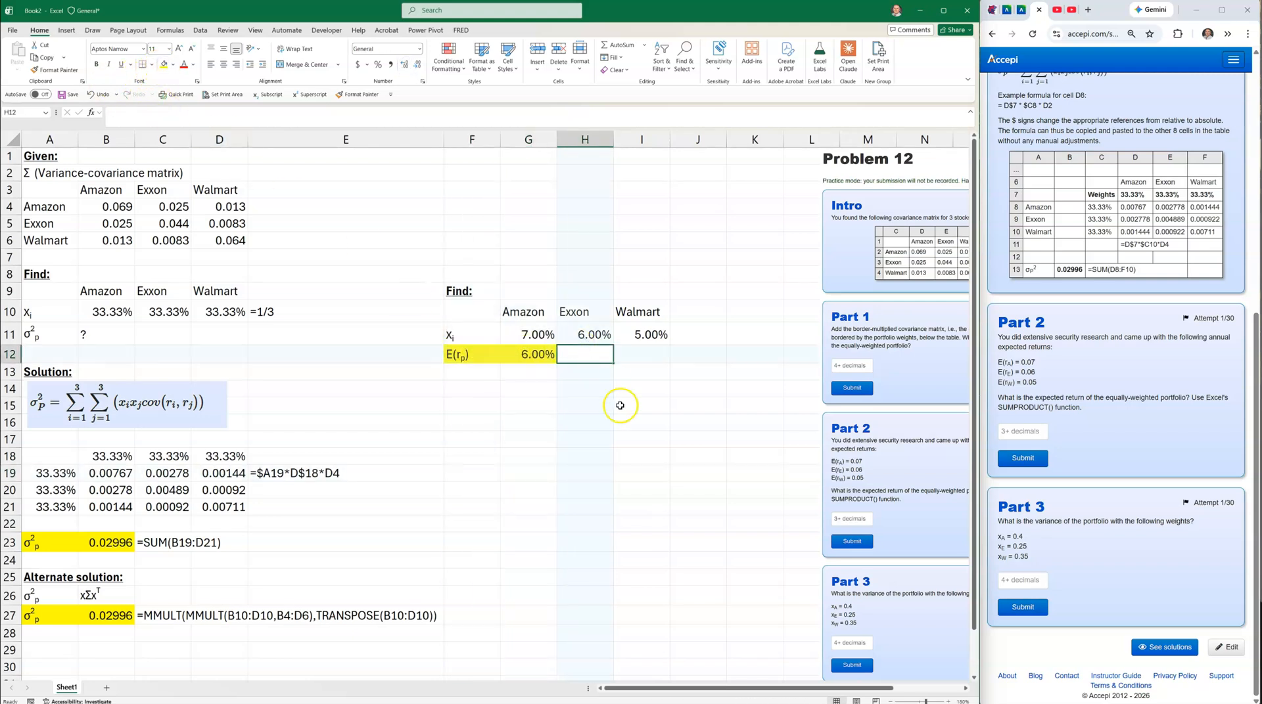
Copy E19's formula-text cell into H12, then copy the 6.00% result in G12.
click(264, 468)
key(ctrl+c)
click(578, 355)
key(ctrl+v)
click(486, 450)
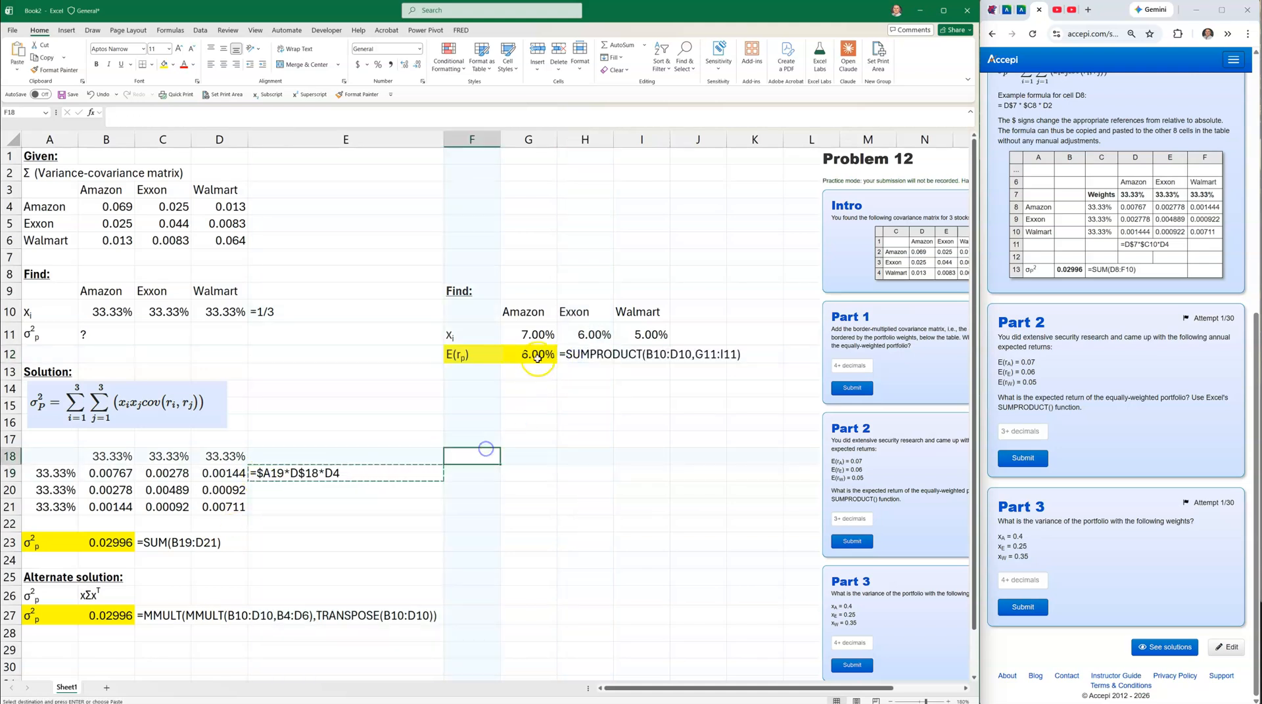
click(538, 355)
key(ctrl+c)
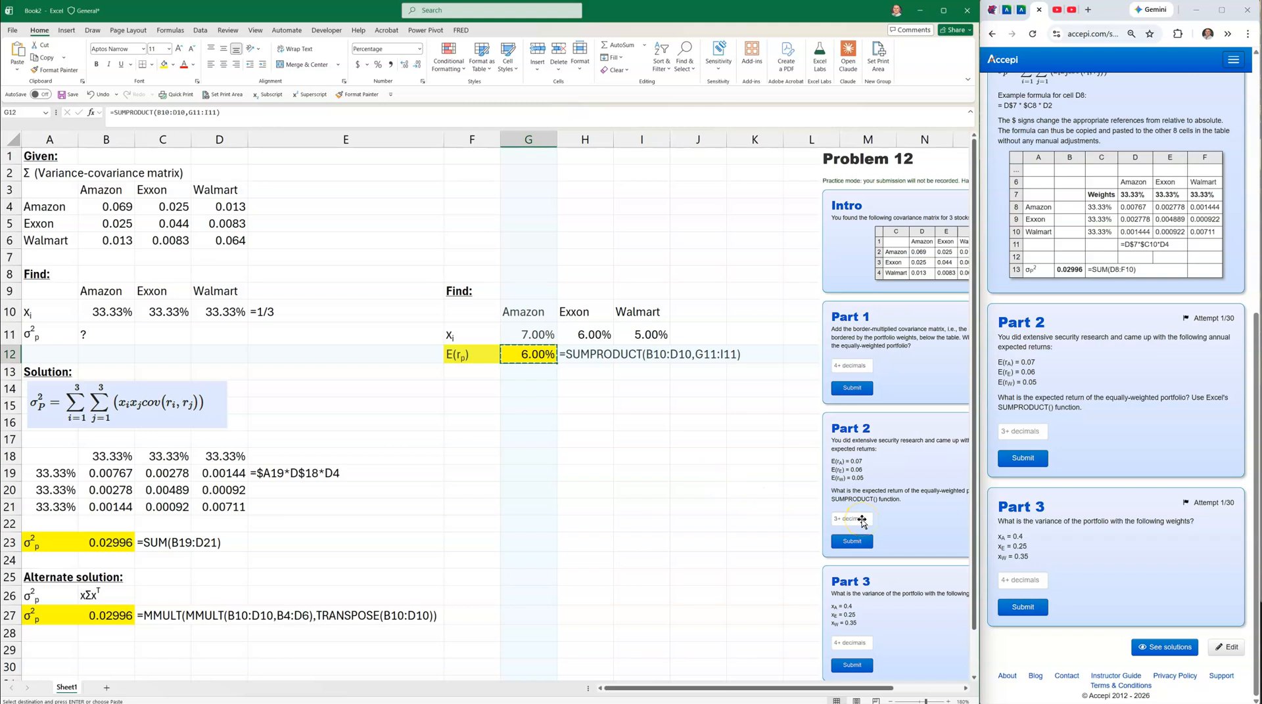
Paste 6.00% into Accepi's Part 2 answer box and submit it.
click(1012, 430)
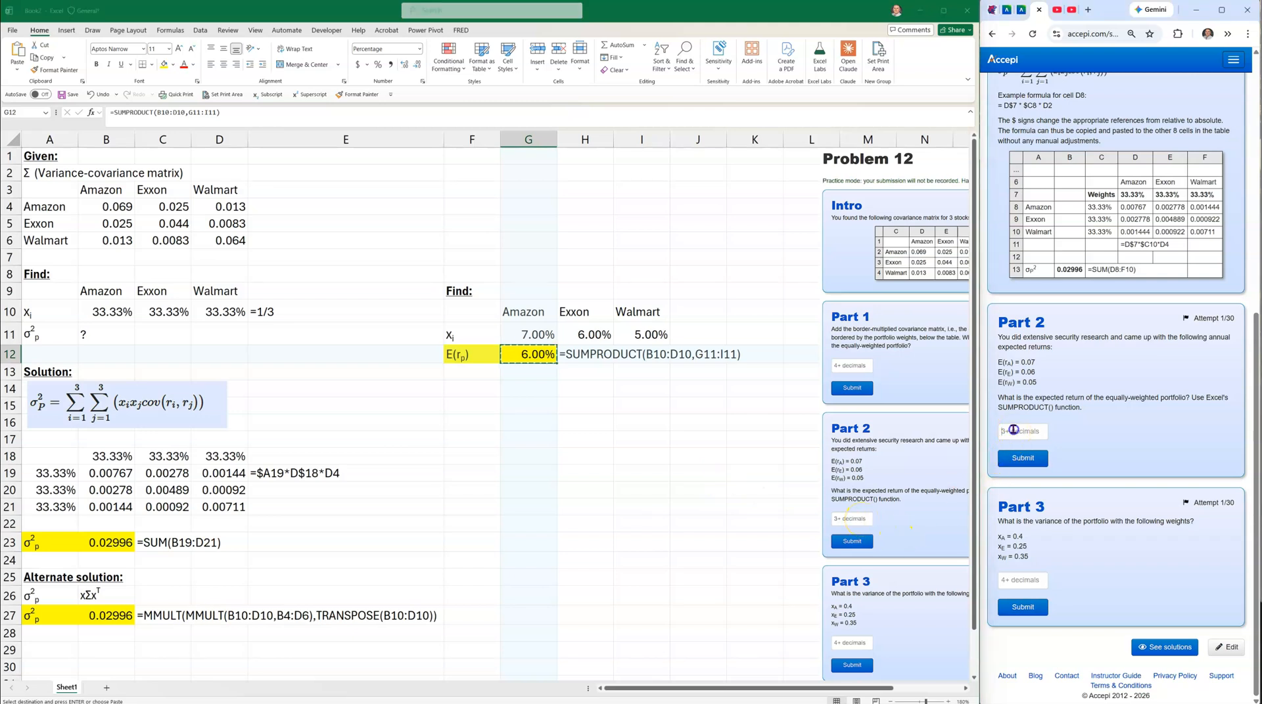
key(ctrl+v)
click(1023, 458)
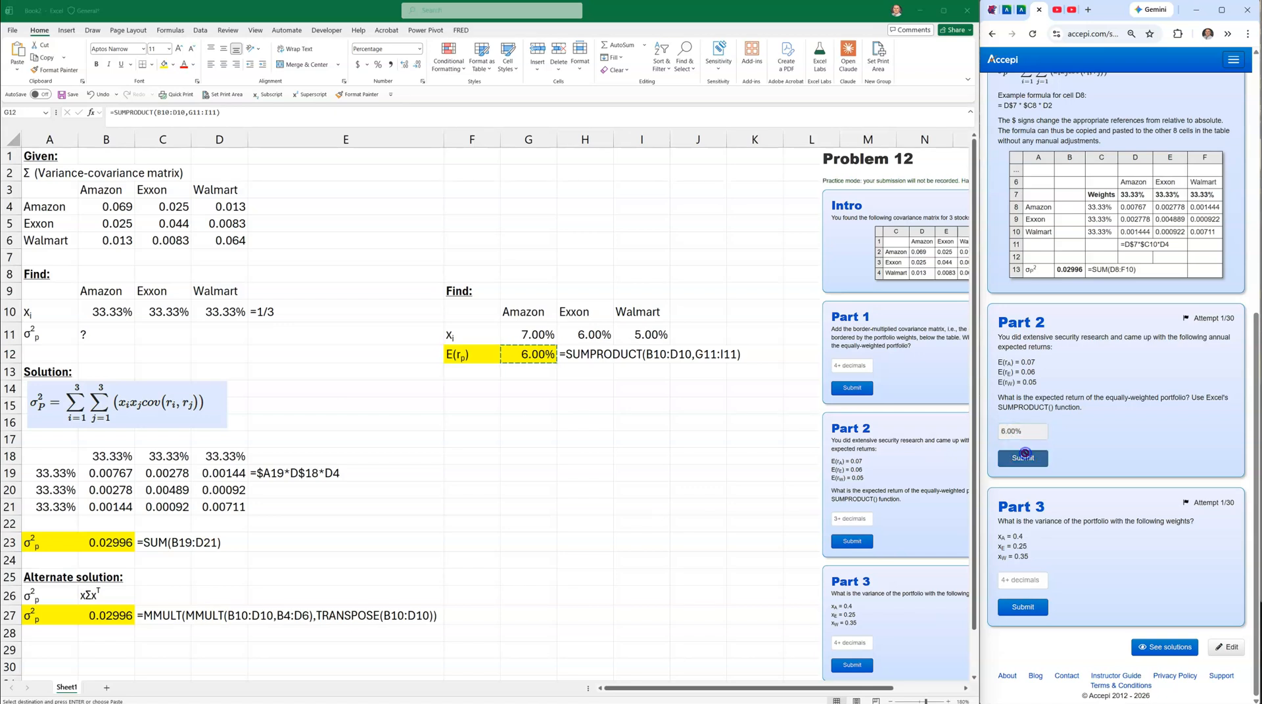
click(544, 418)
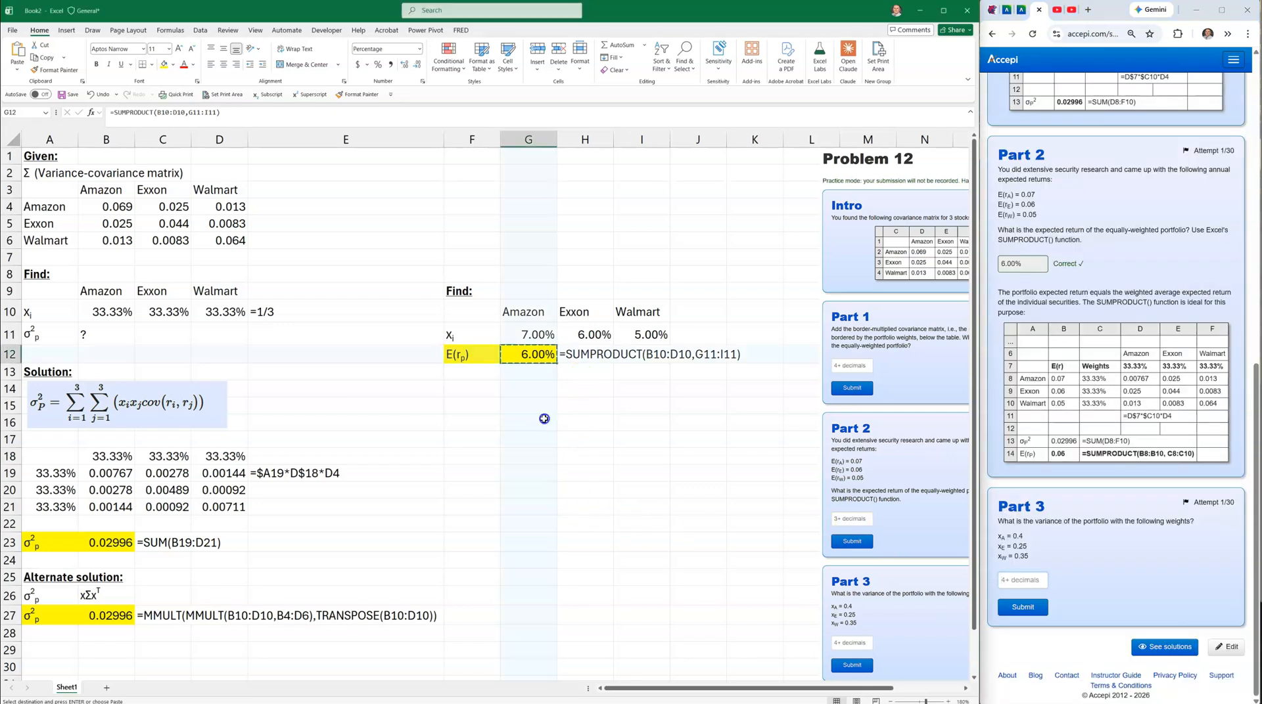
drag(468, 355, 587, 360)
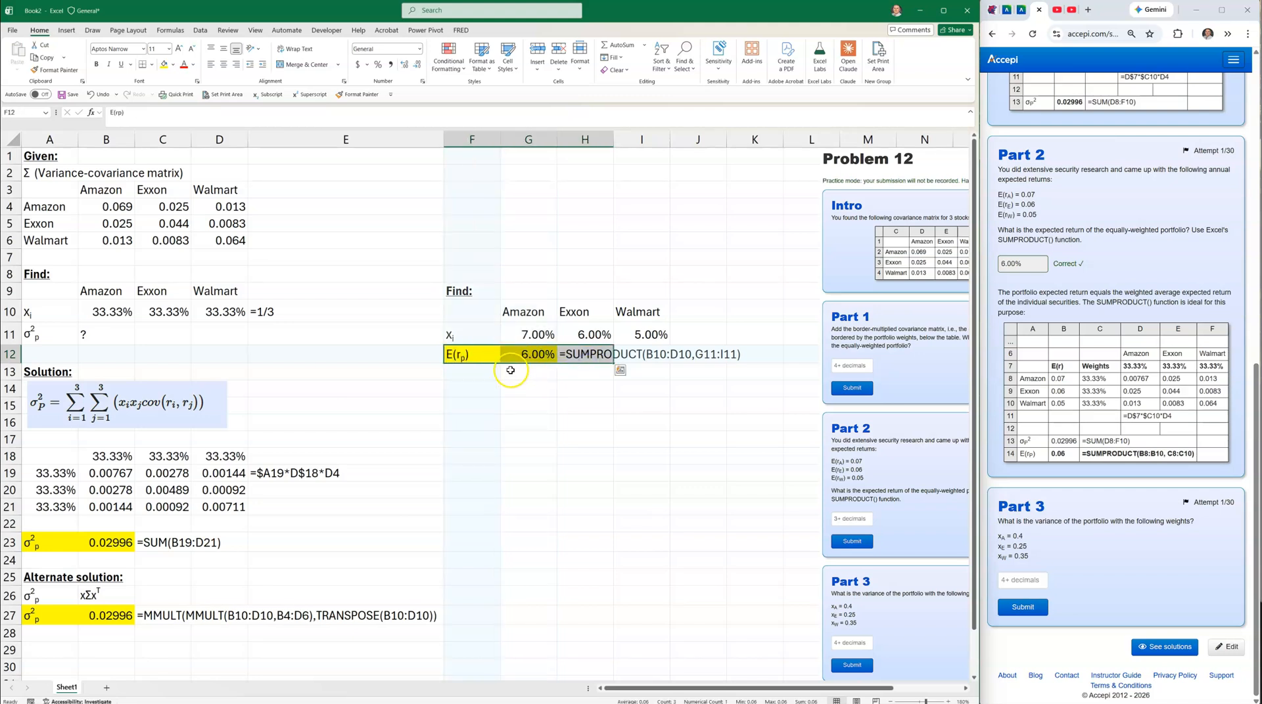
Copy the expected-return row F12:H12 and paste it at F15.
right_click(481, 355)
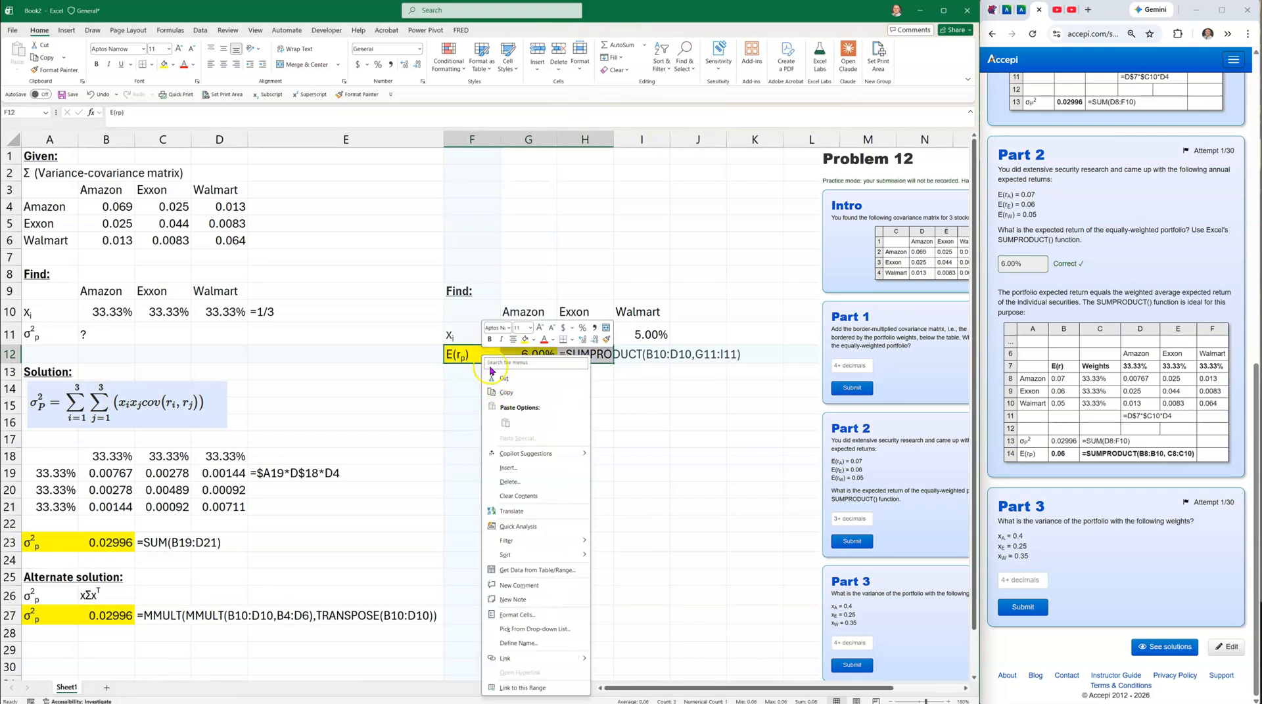
click(483, 395)
click(470, 404)
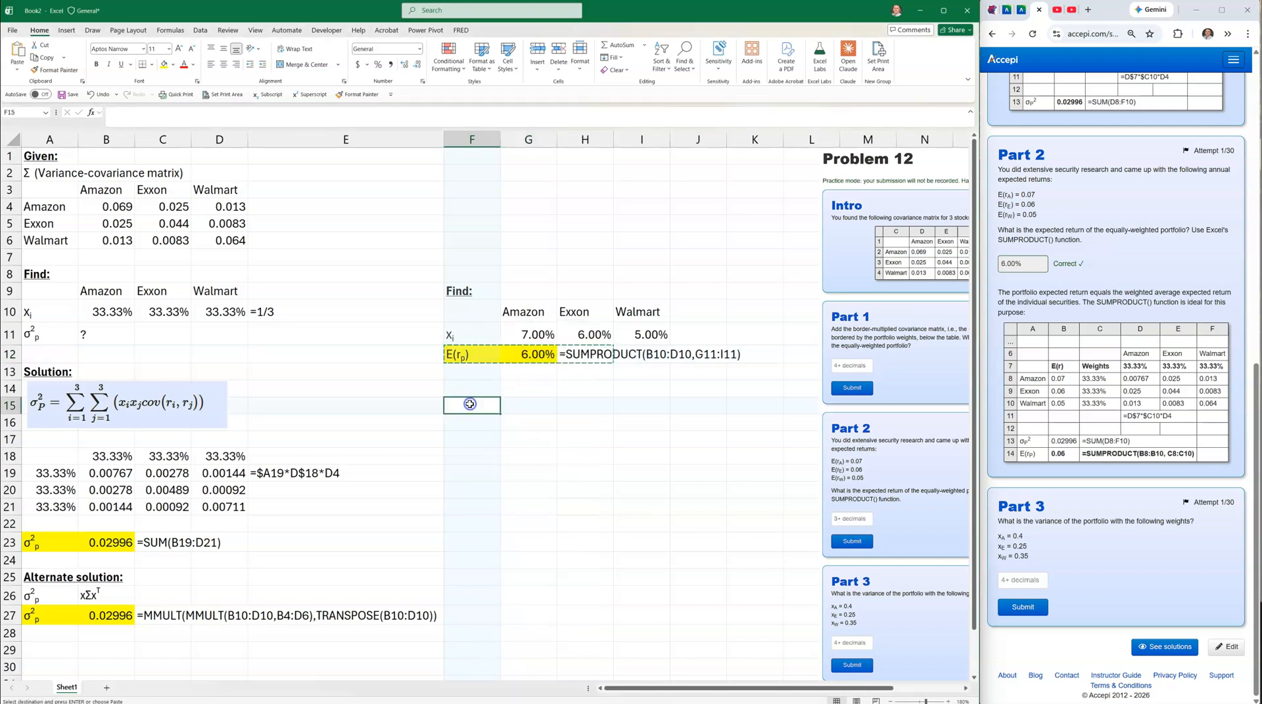
key(ctrl+v)
Add a bold 'Solution:' heading in F14.
click(469, 389)
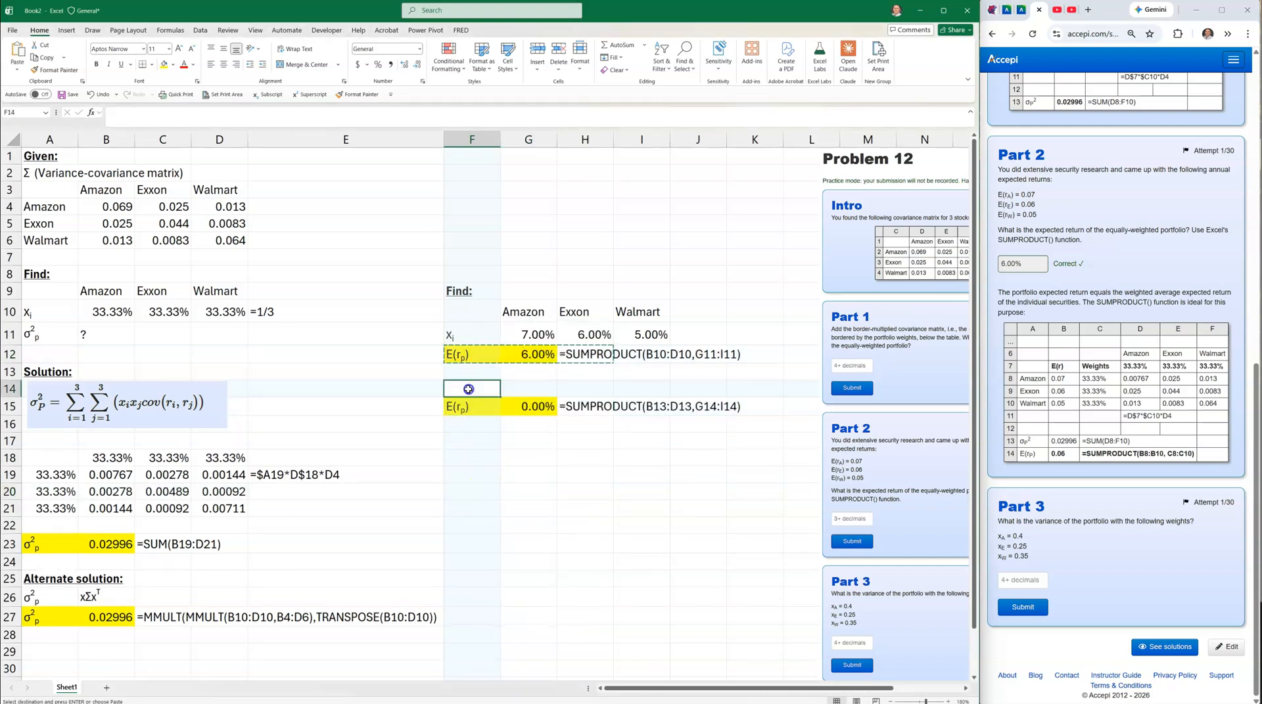
text(Solution:)
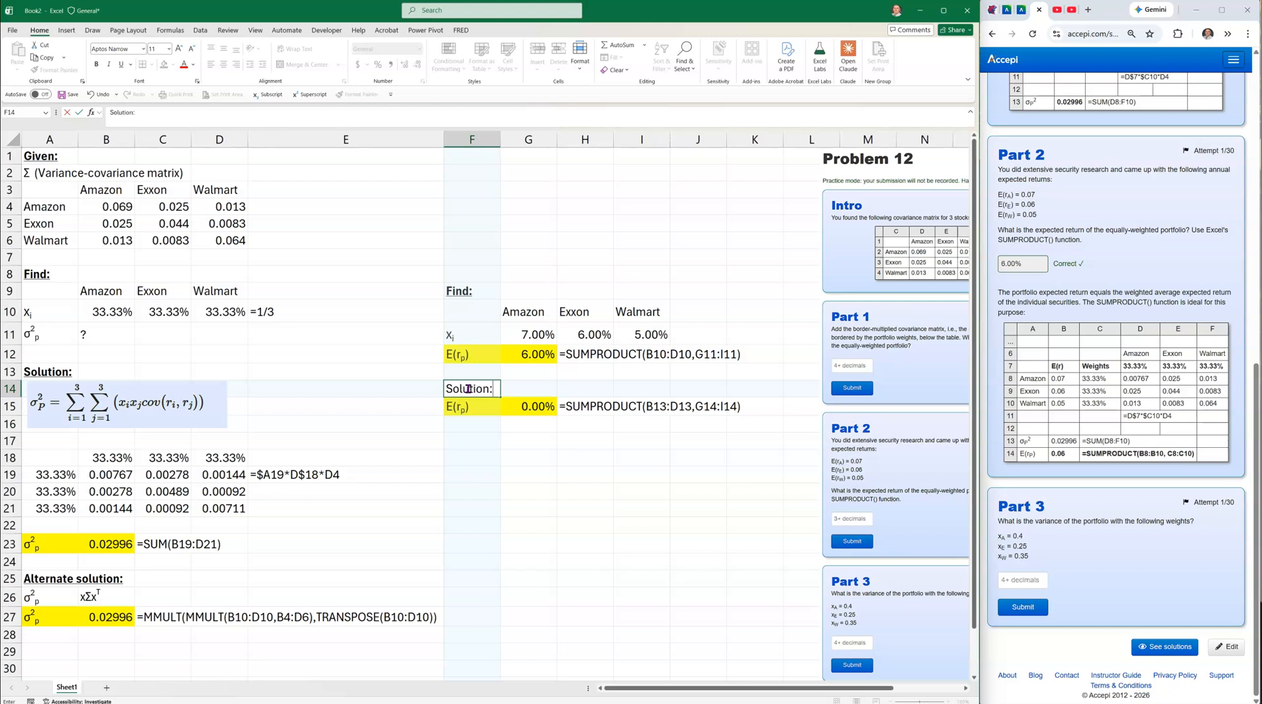
key(Return)
click(468, 389)
click(95, 64)
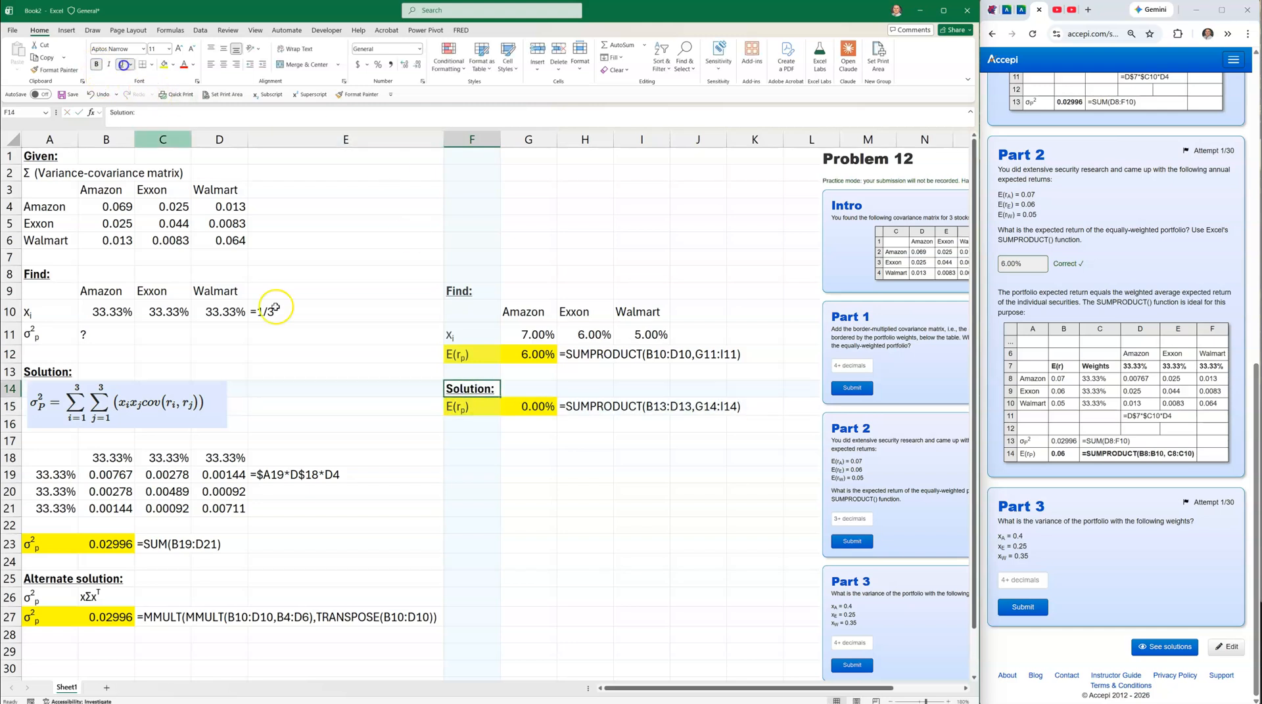
Replace the G12 result with a ? placeholder and clear H12.
click(521, 354)
text(?)
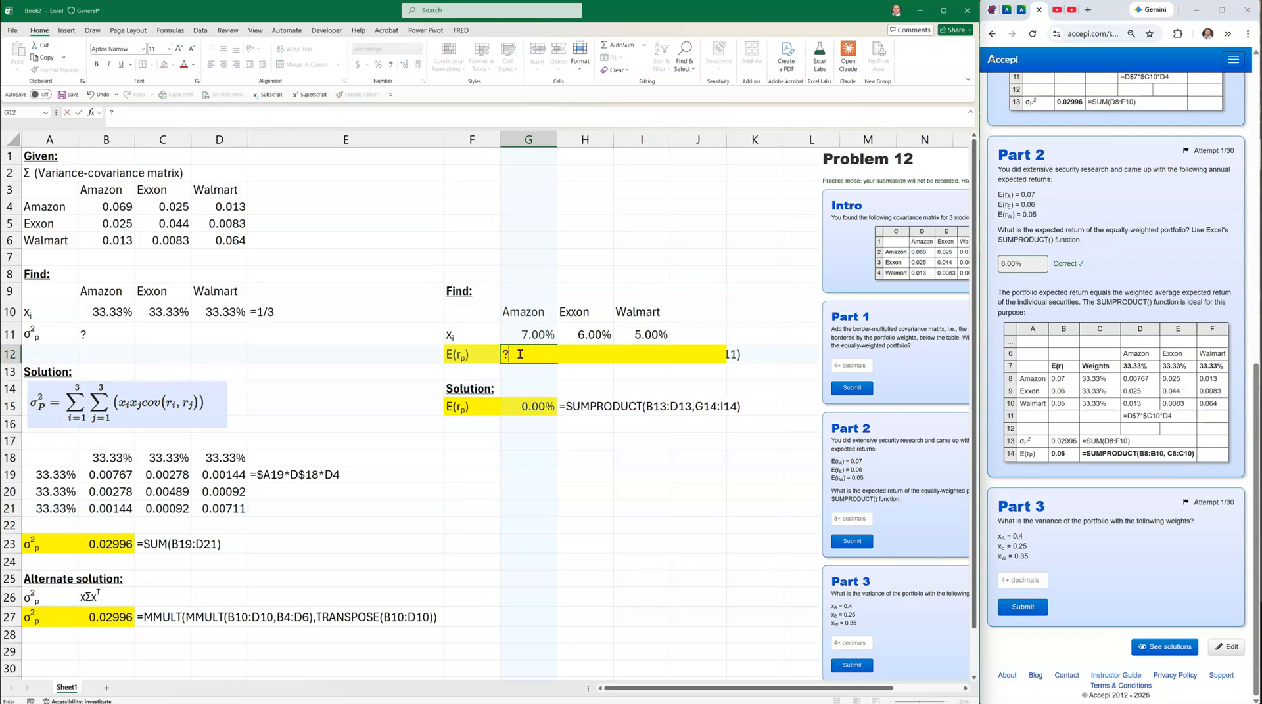
key(Tab)
click(642, 355)
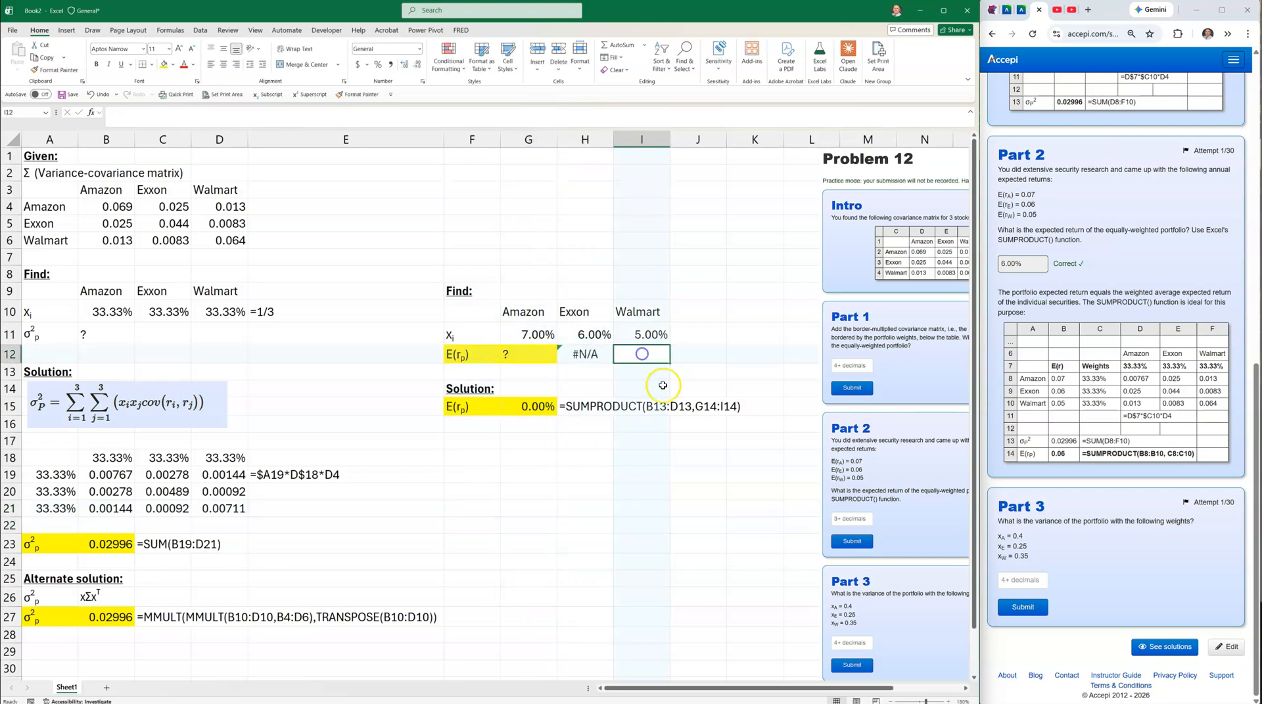
click(582, 355)
key(Delete)
Set F12:G12 to No Fill, removing the yellow shading.
drag(463, 355, 544, 357)
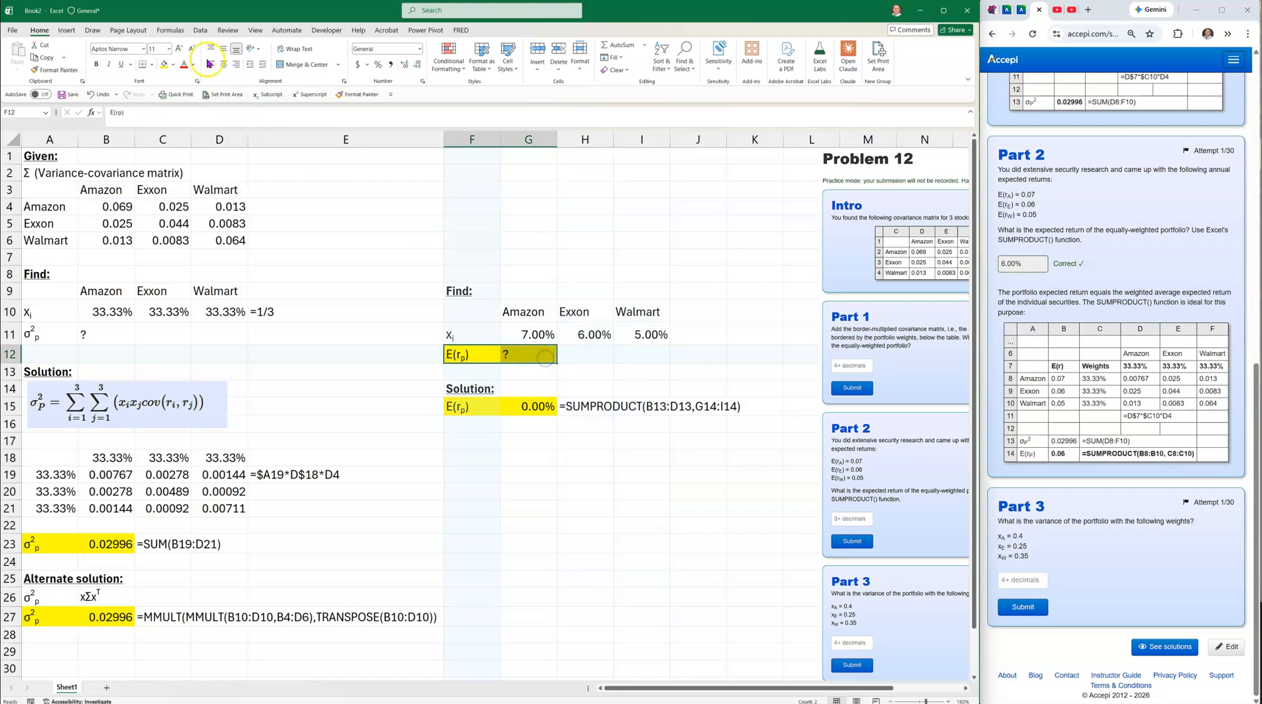
click(173, 64)
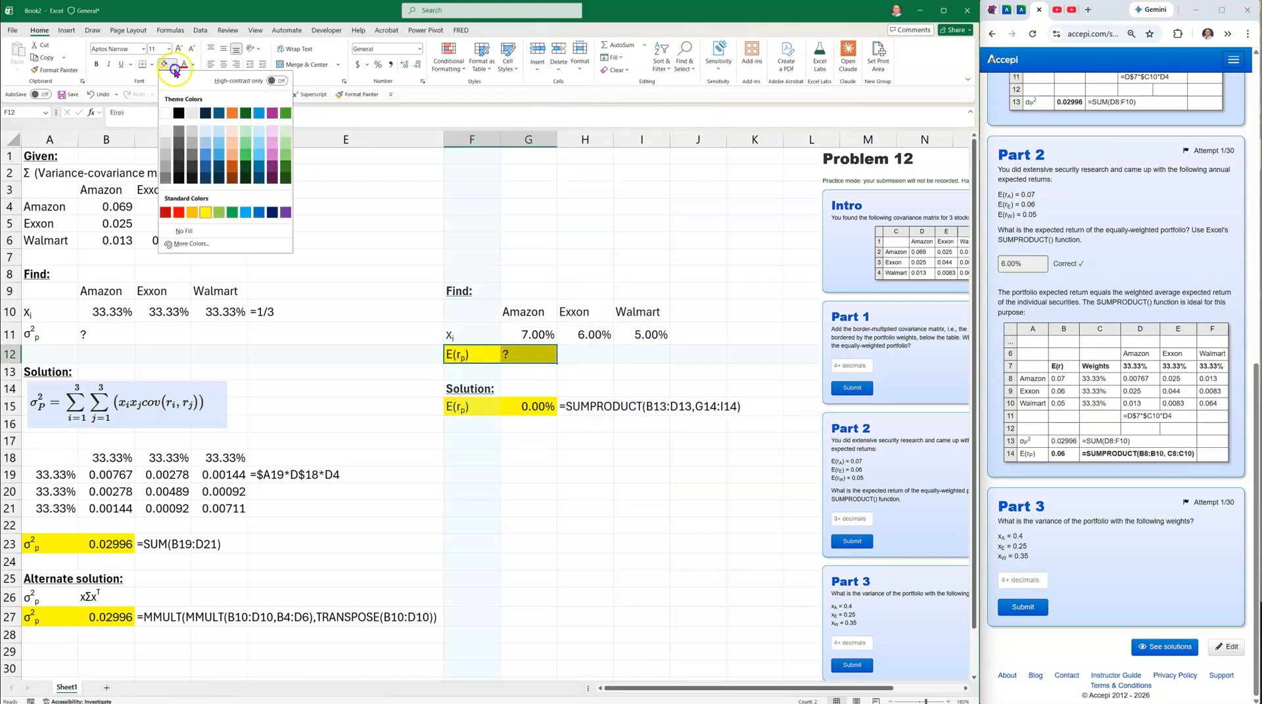
click(180, 226)
click(492, 510)
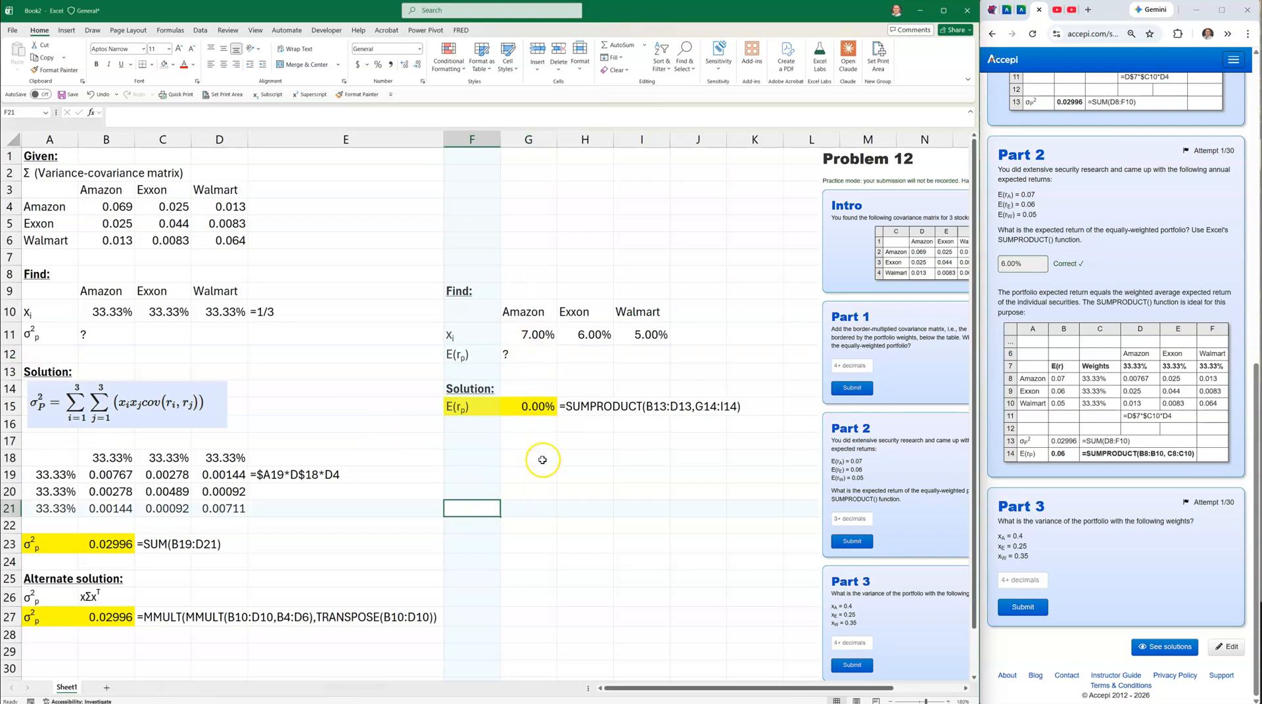
Reposition the Accepi screenshot and add a bold 'Find:' heading in F18.
drag(846, 470, 775, 450)
click(789, 628)
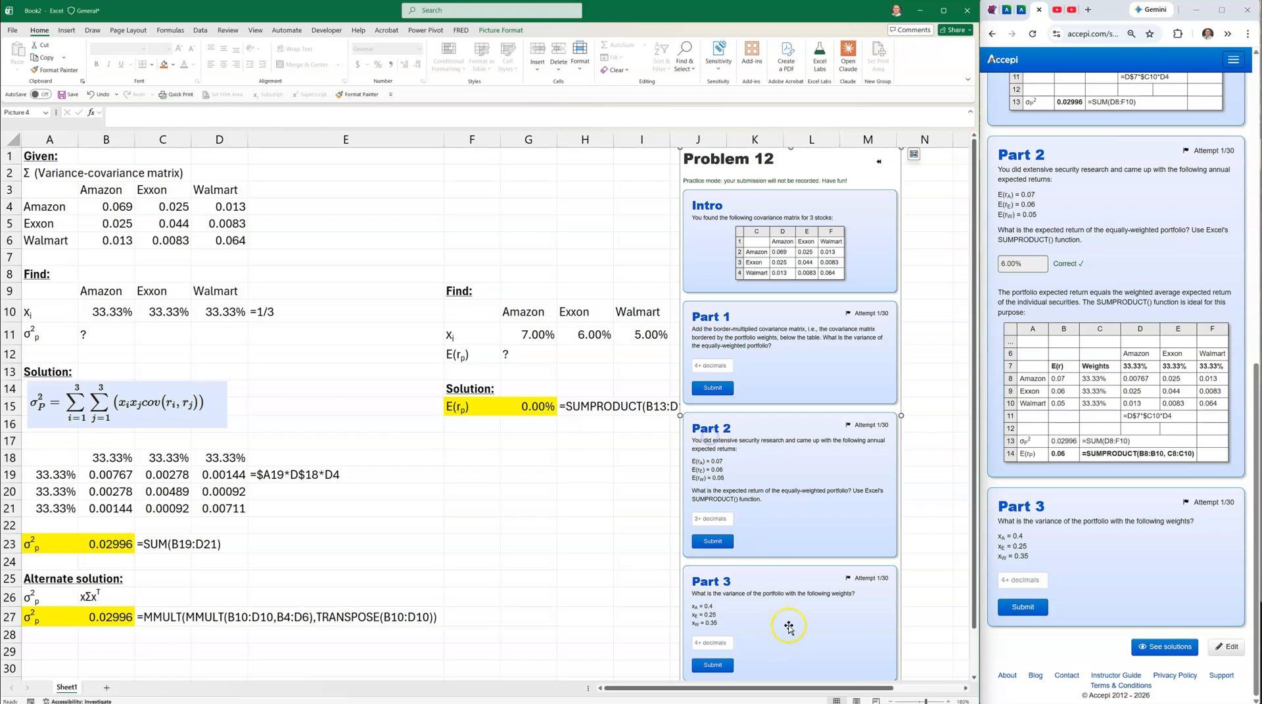
drag(751, 591, 889, 592)
click(472, 452)
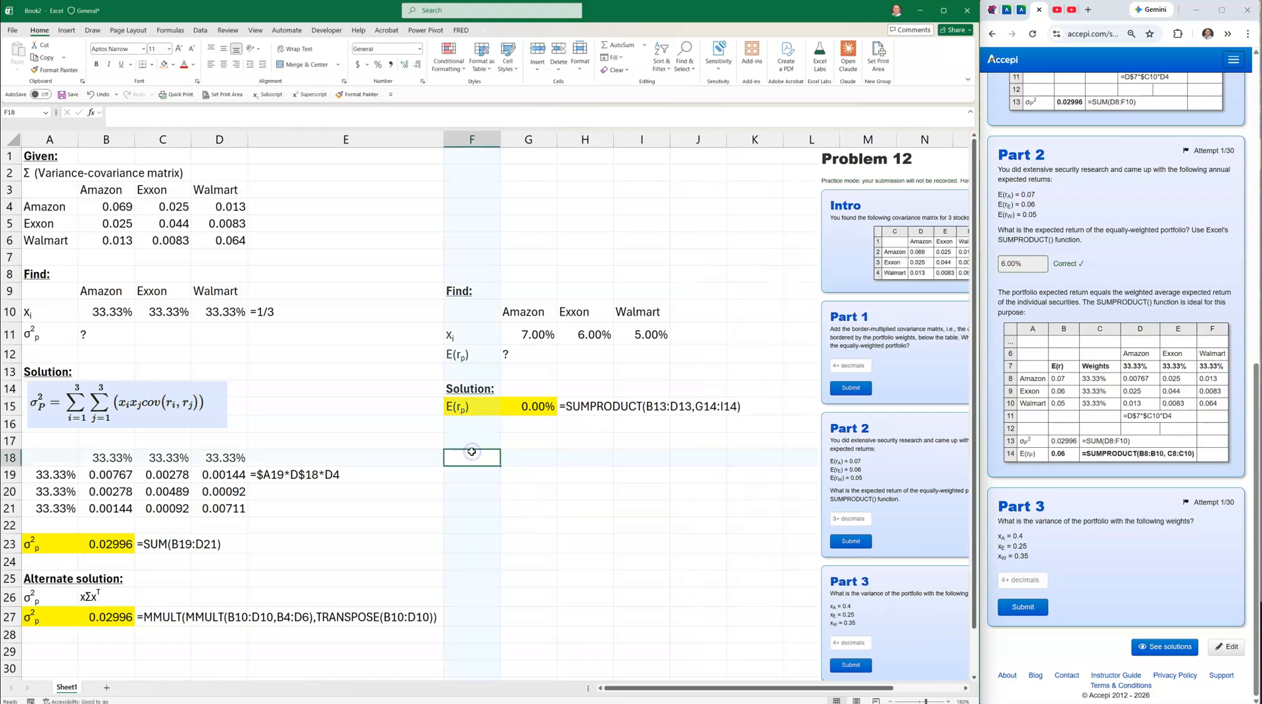
text(Find:)
key(Return)
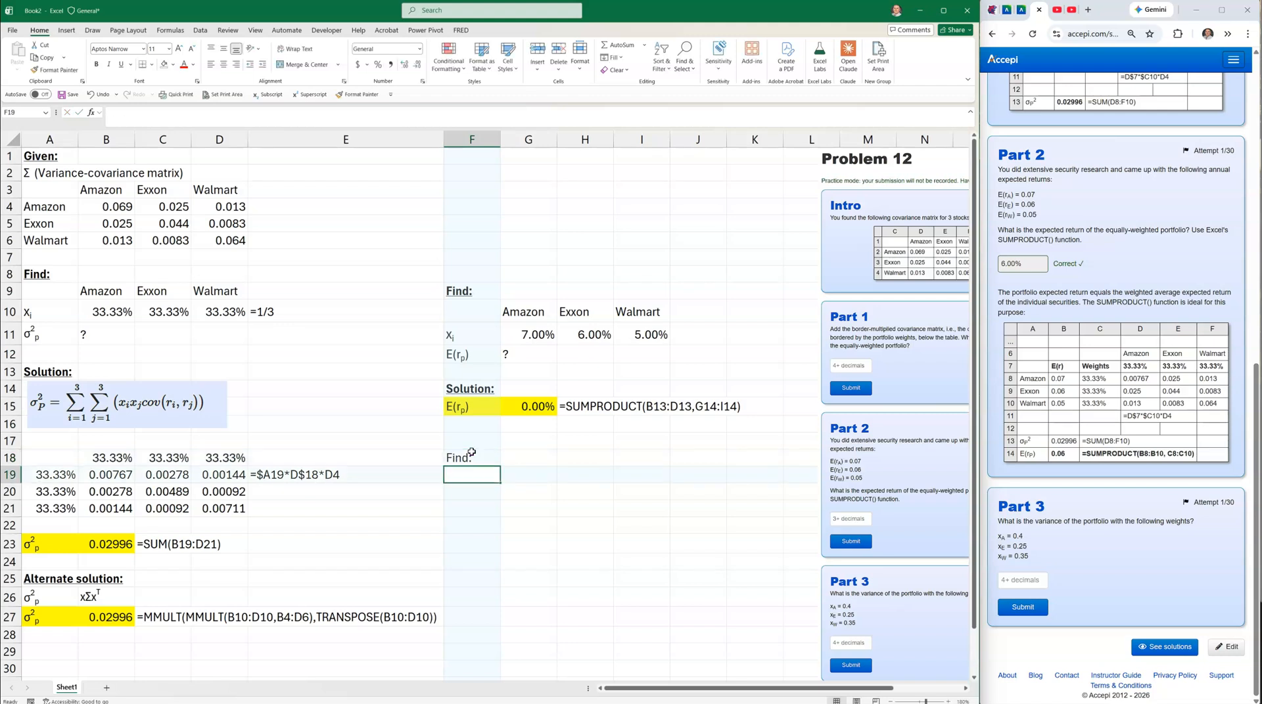
click(470, 456)
click(95, 64)
Copy the stock names and returns block F10:I11 into F19.
click(256, 393)
click(363, 511)
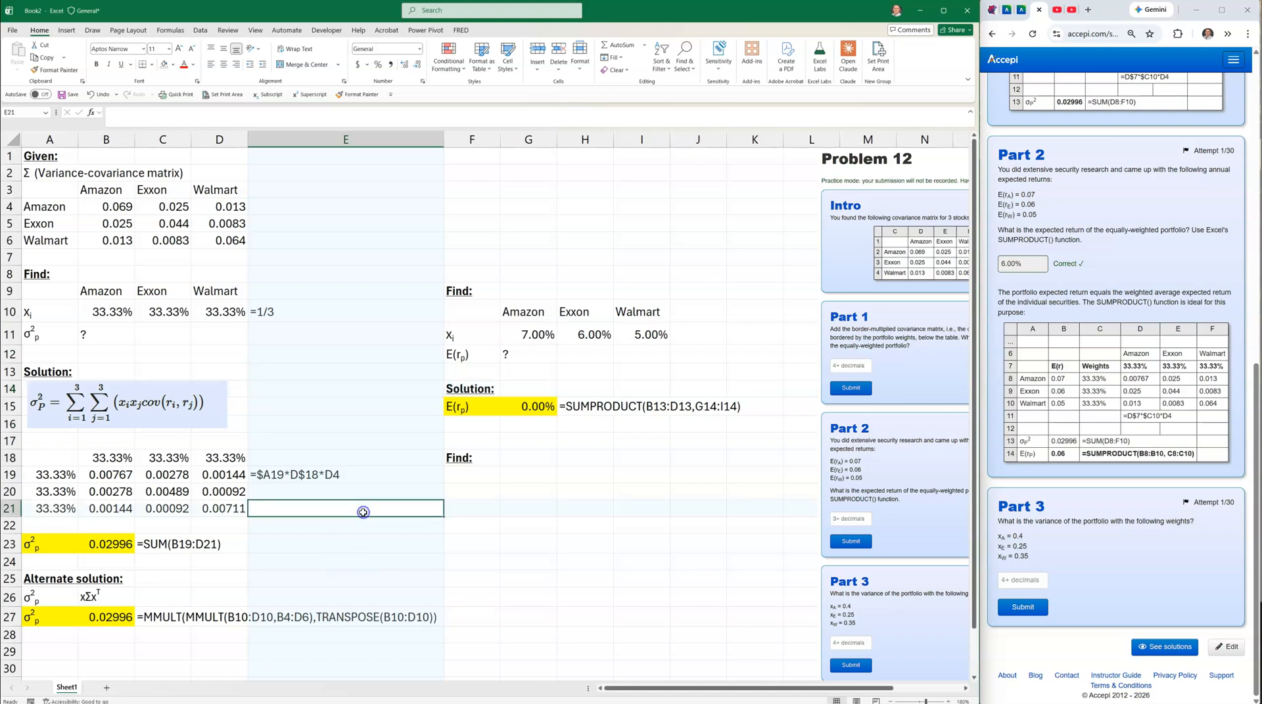
click(906, 639)
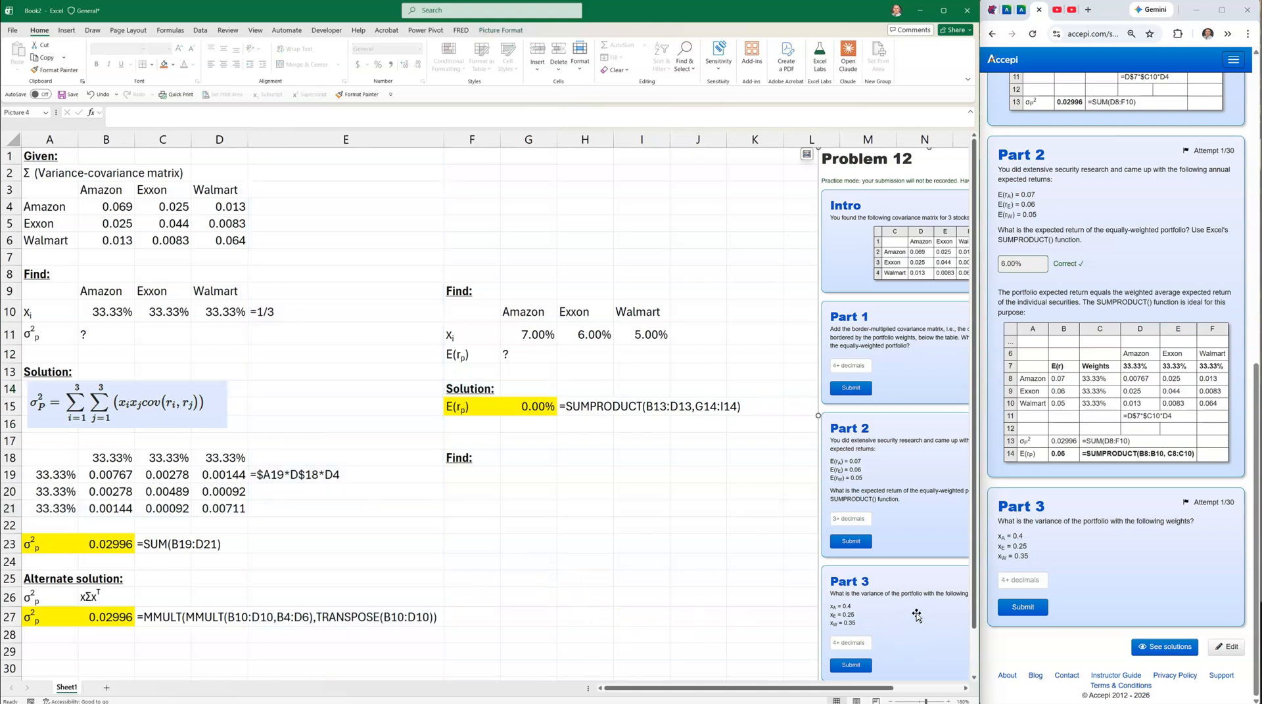
drag(472, 311, 623, 335)
key(ctrl+c)
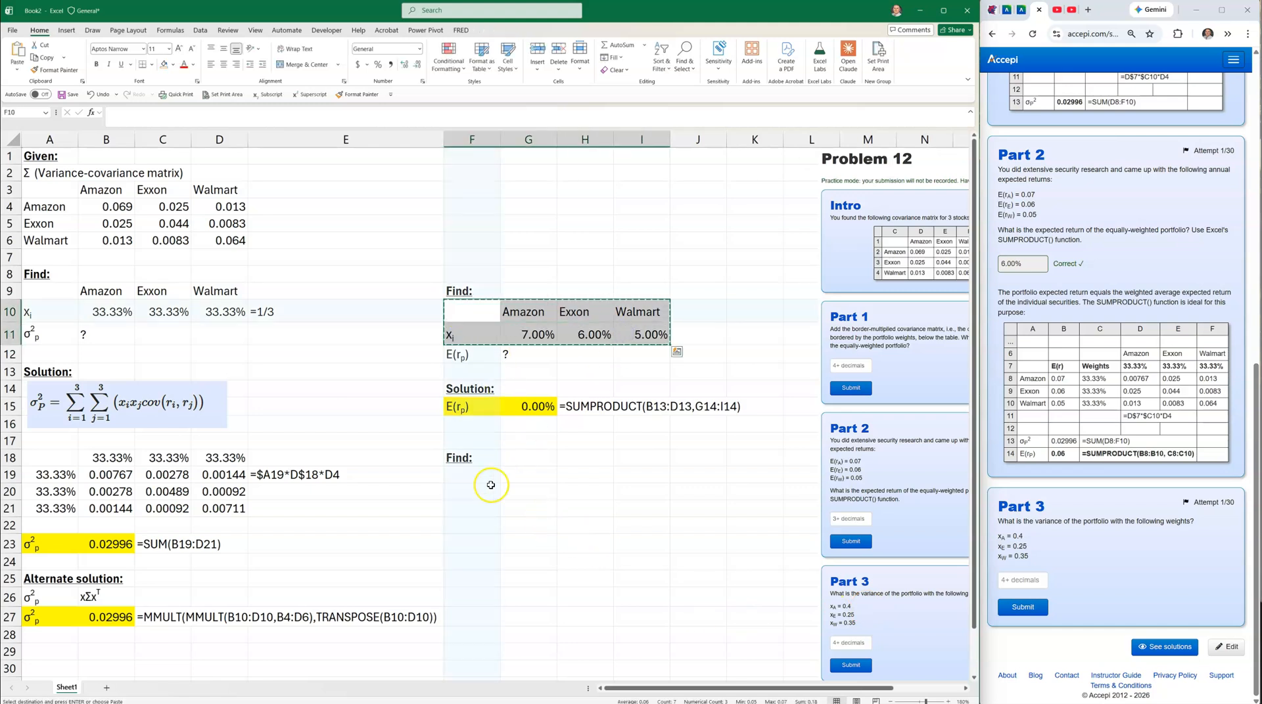
click(468, 459)
click(467, 474)
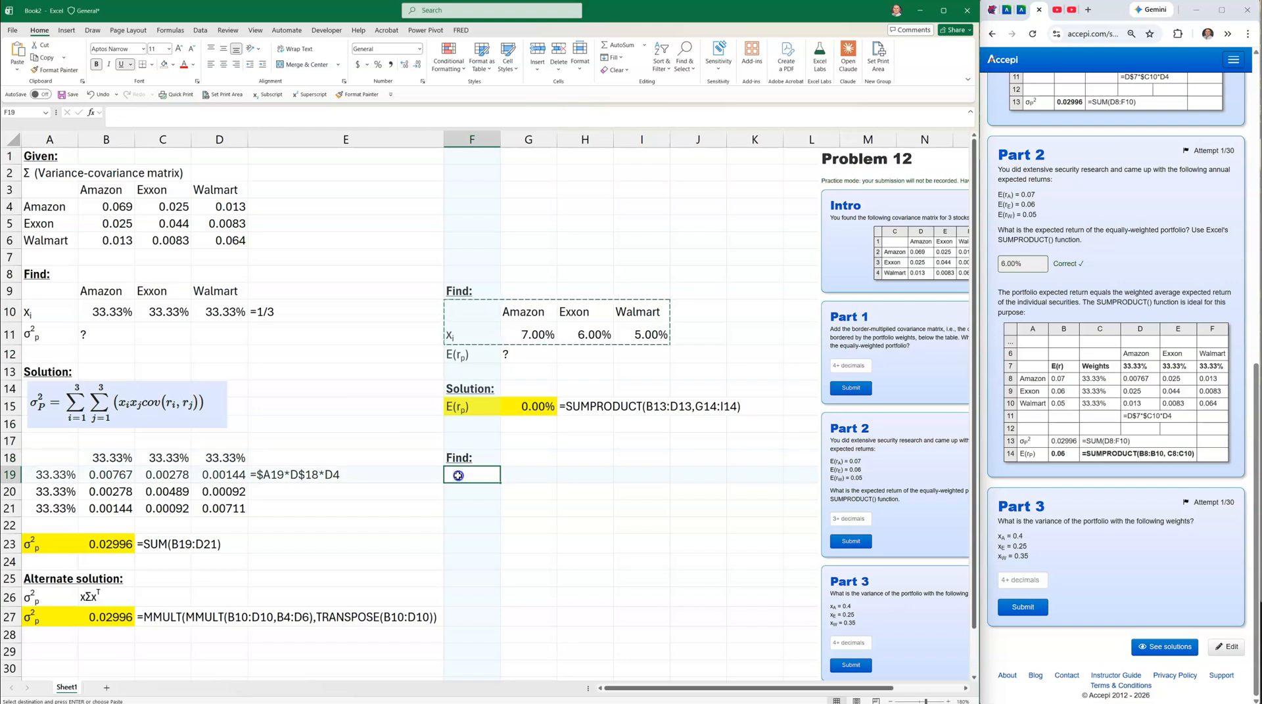
key(ctrl+v)
Enter weights of 40% Amazon, 25% Exxon and 35% Walmart in G20:I20.
click(528, 497)
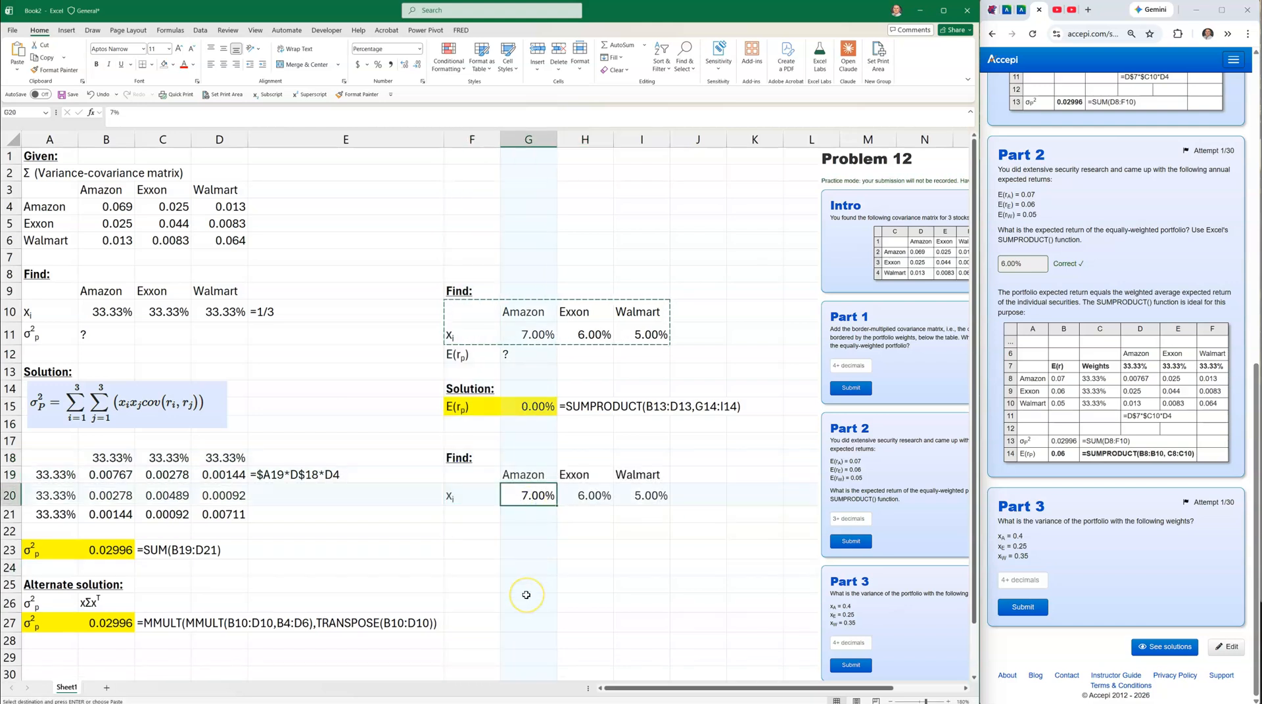
text(.)
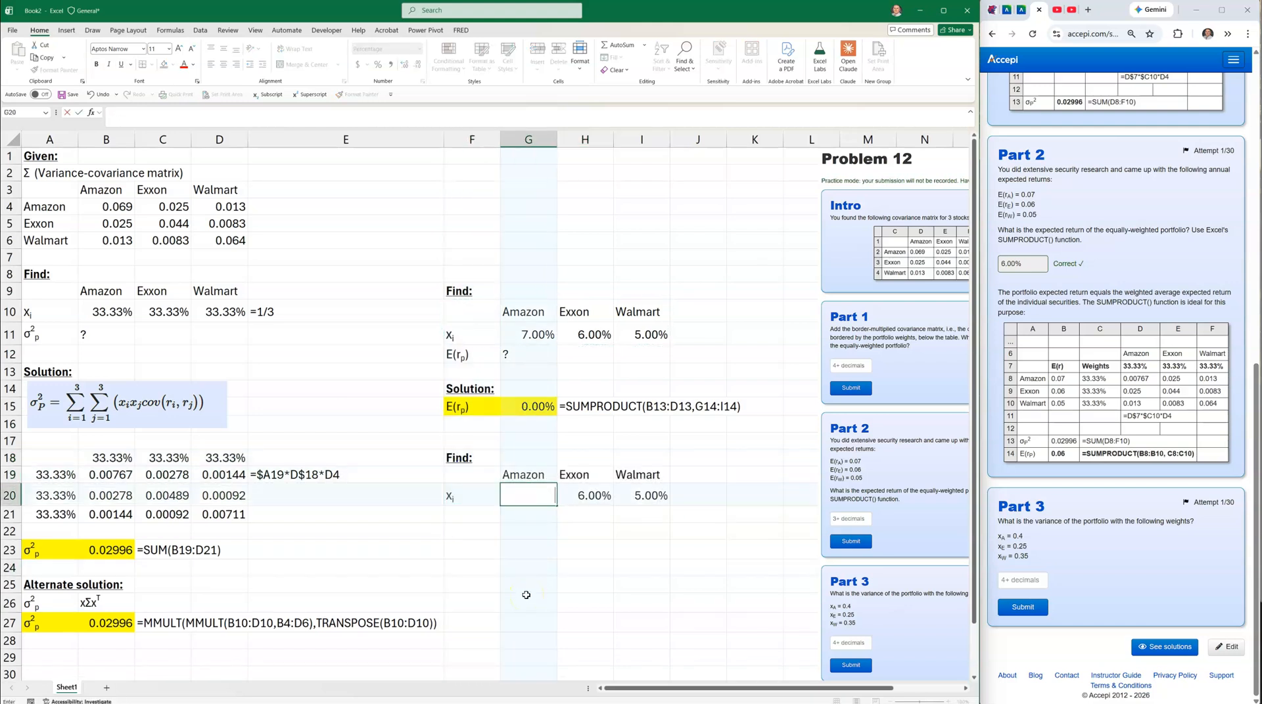
text(4)
key(Return)
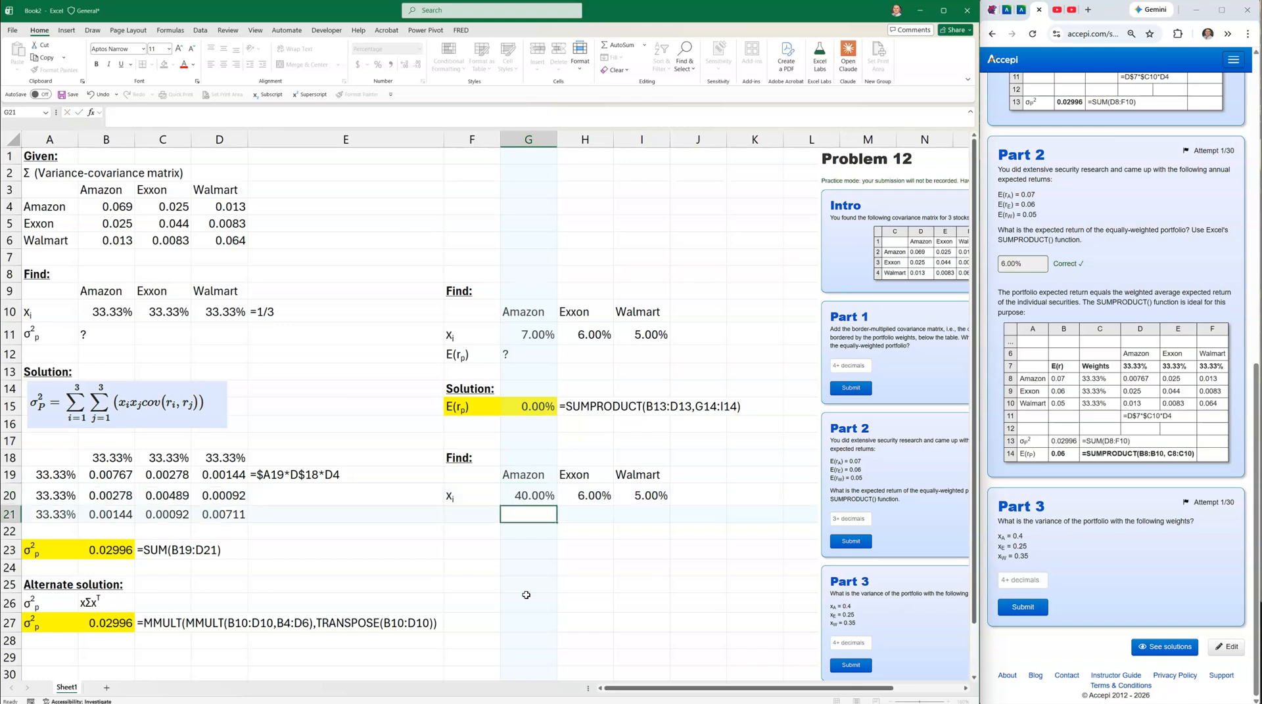
key(Up)
key(Right)
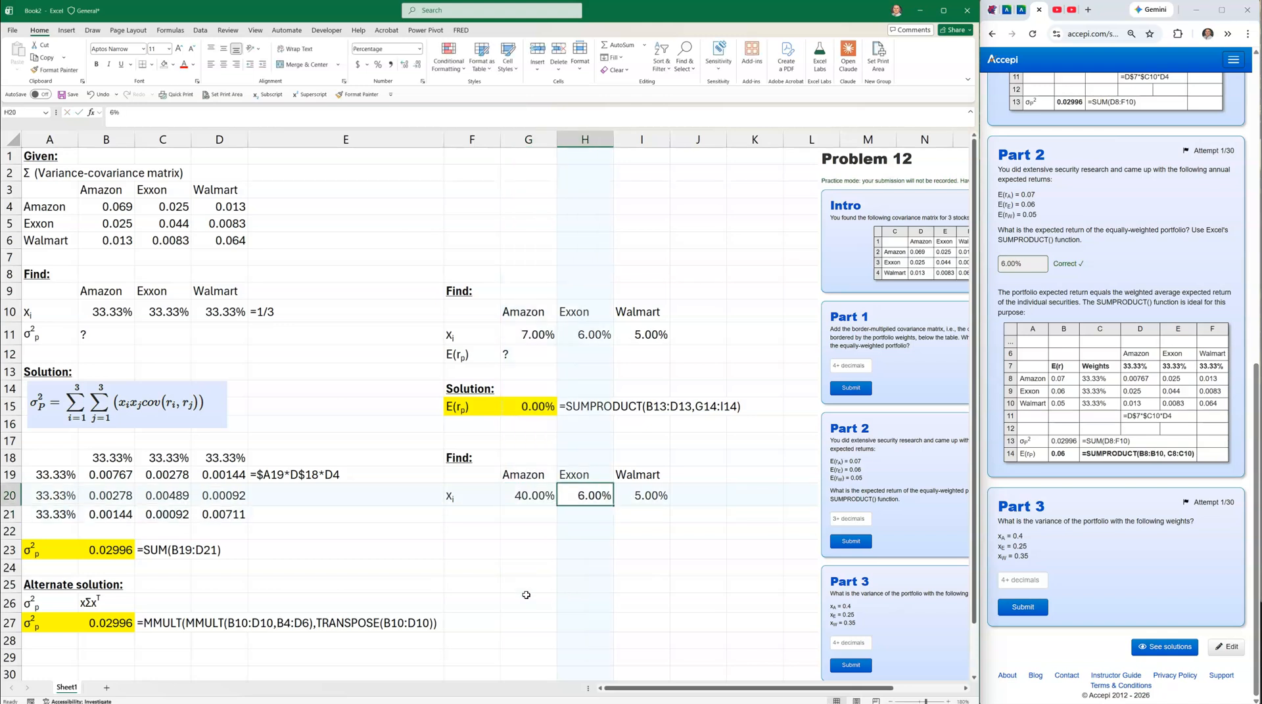
text(.25)
key(Right)
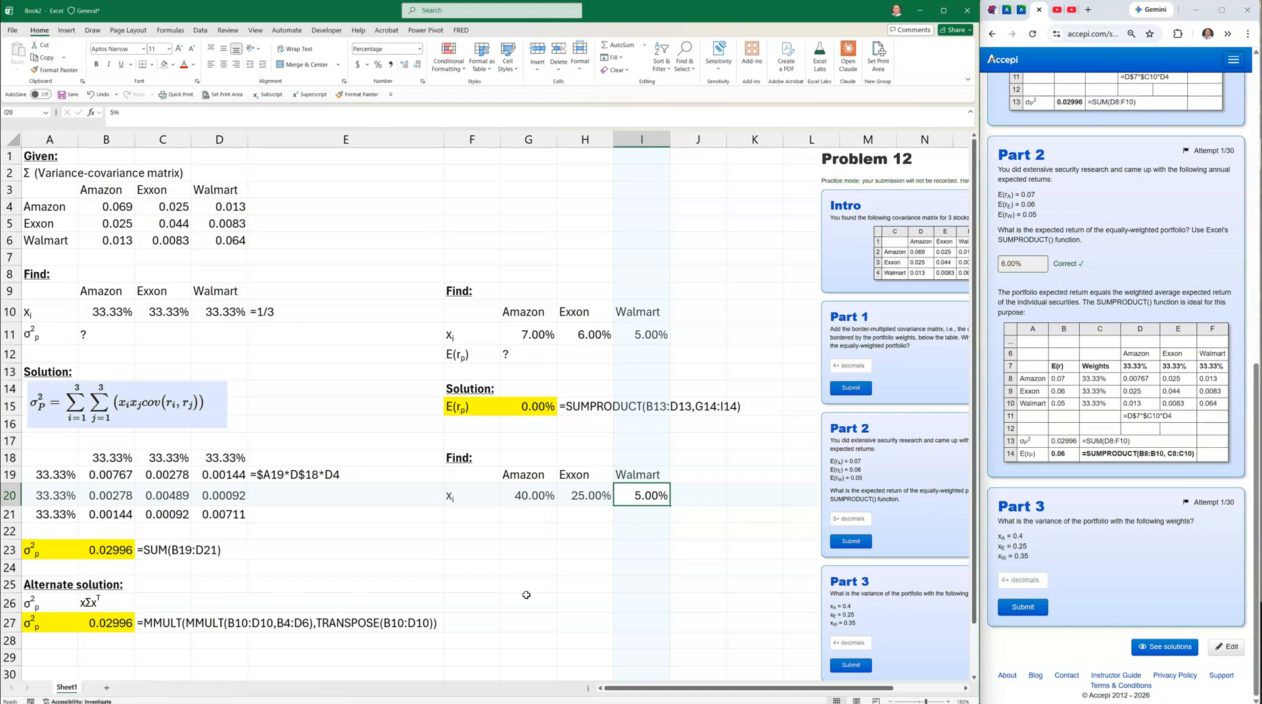
text(.35)
key(Return)
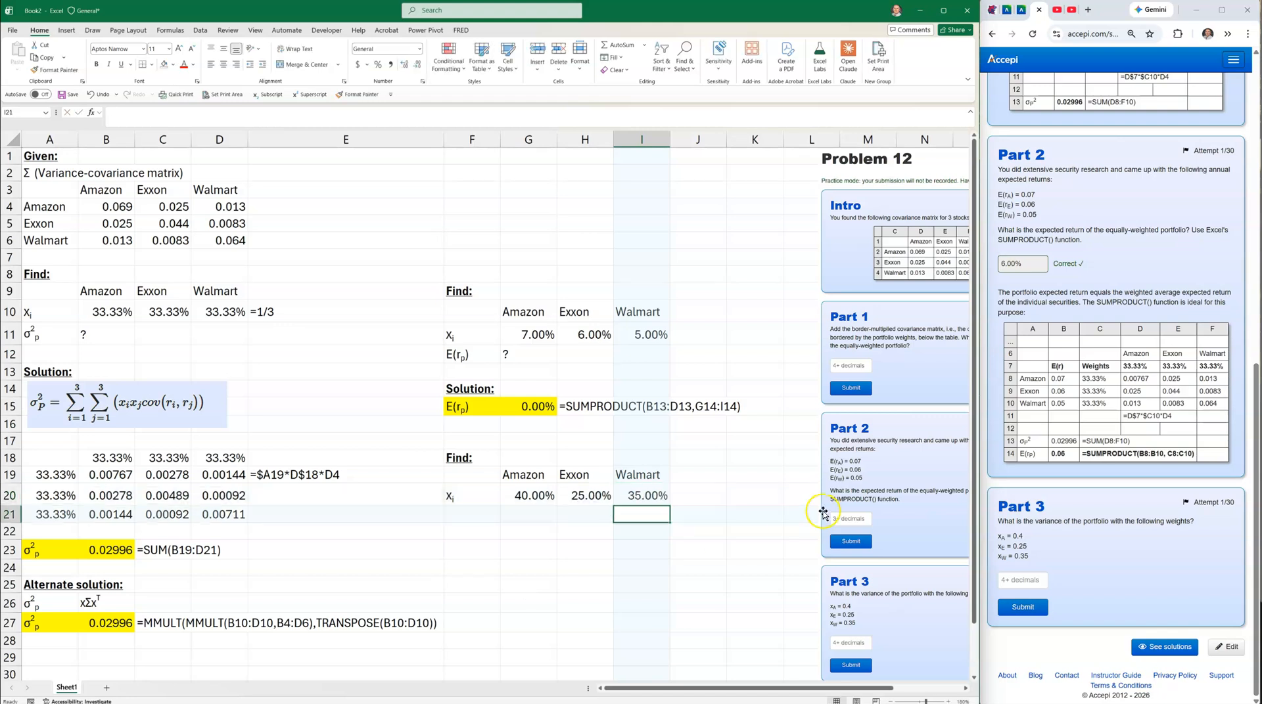
AutoSum the weights to 100.00% in J20, then copy the variance label from A11.
click(697, 496)
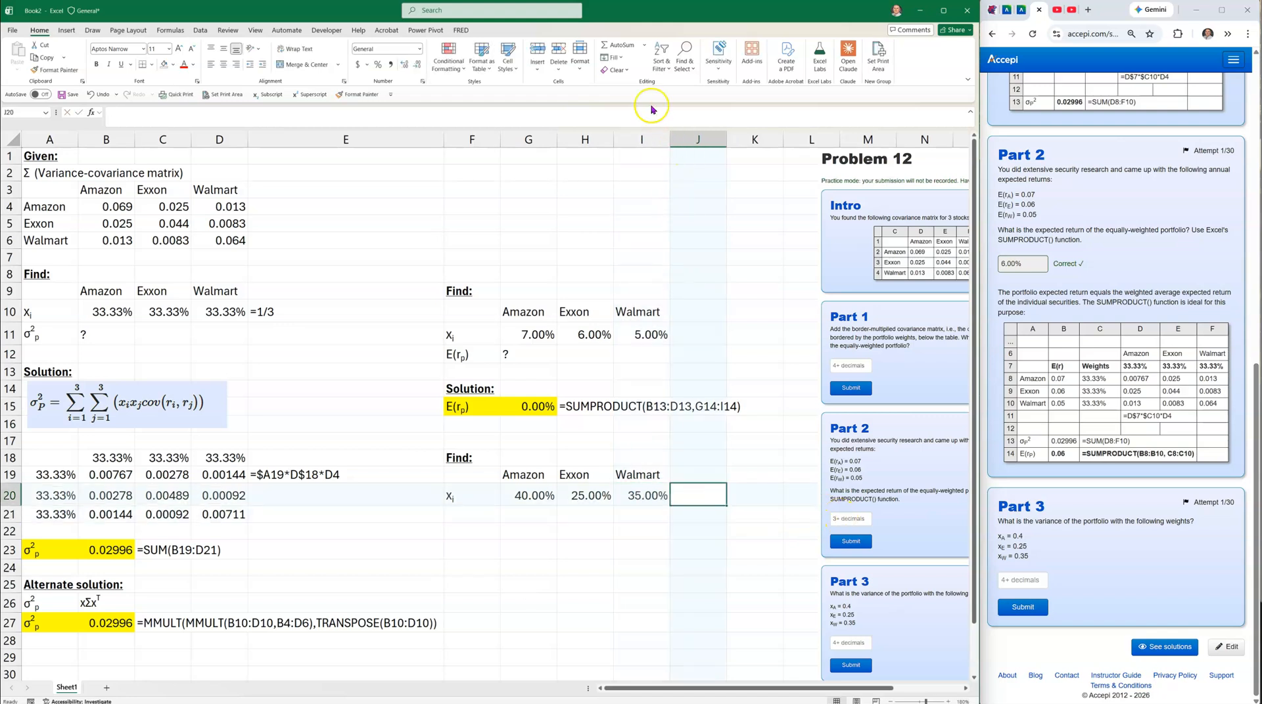
click(618, 46)
key(Return)
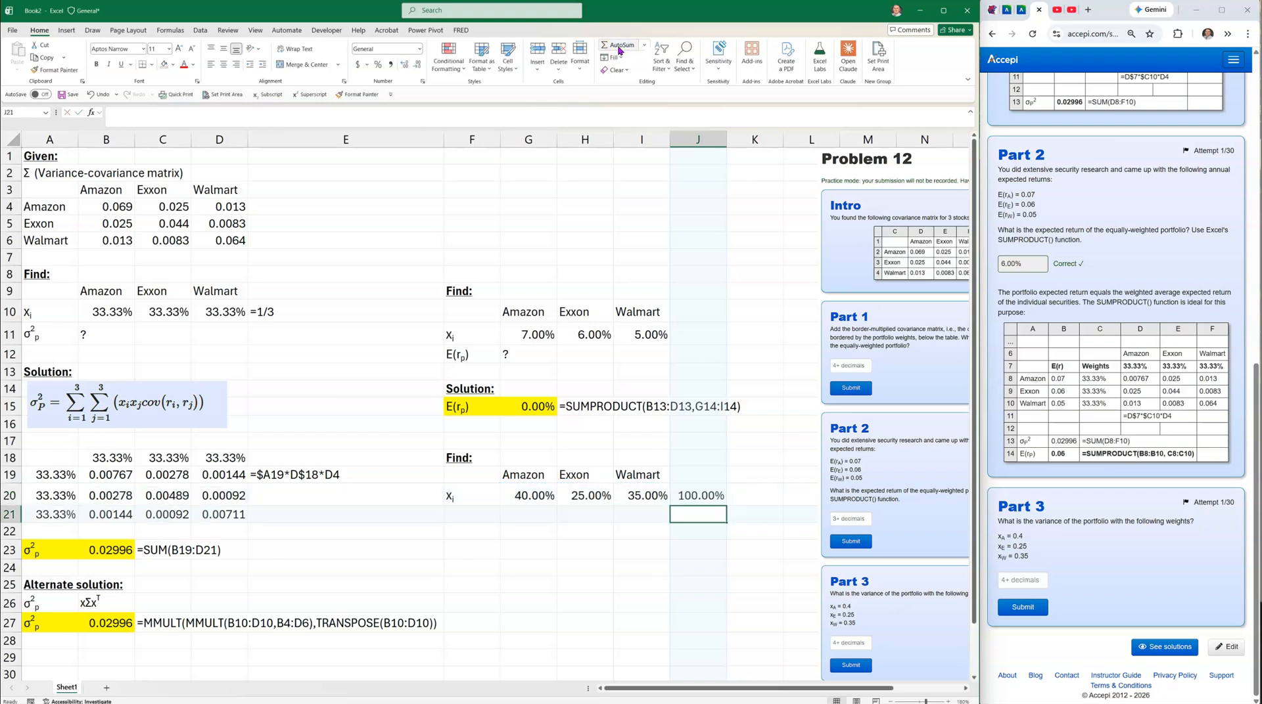
drag(519, 496, 623, 495)
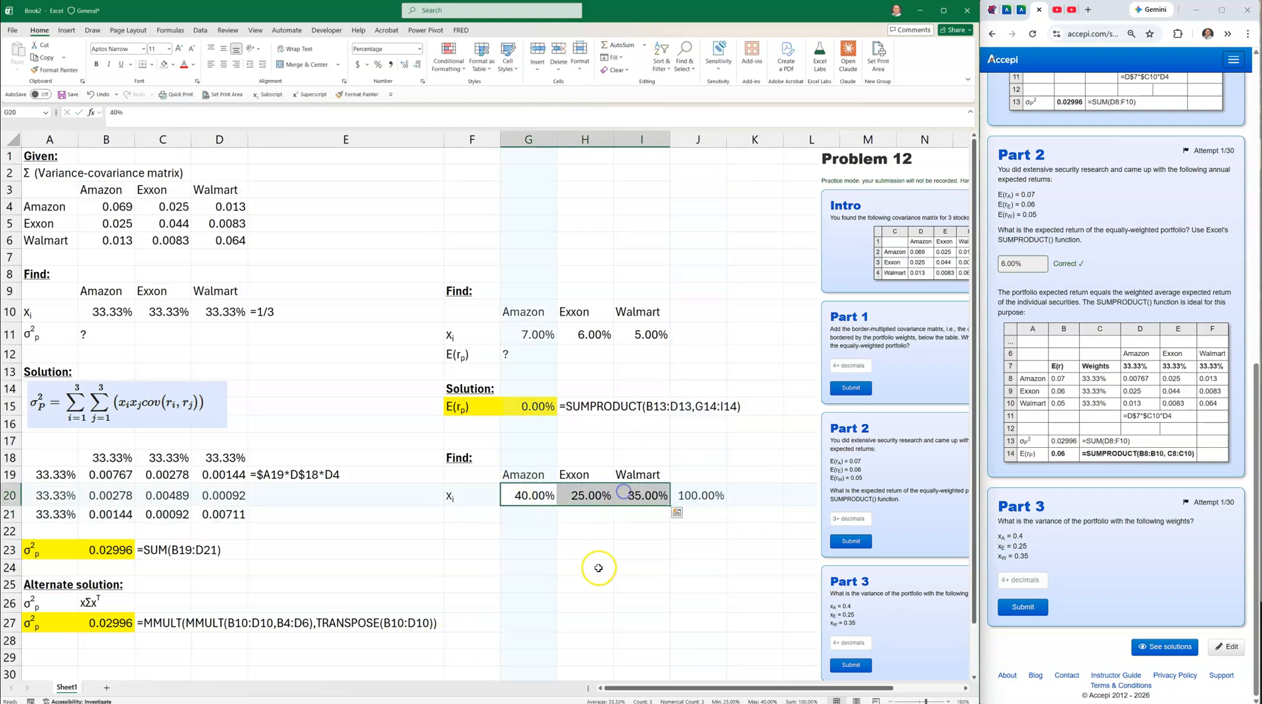
click(30, 340)
key(ctrl+c)
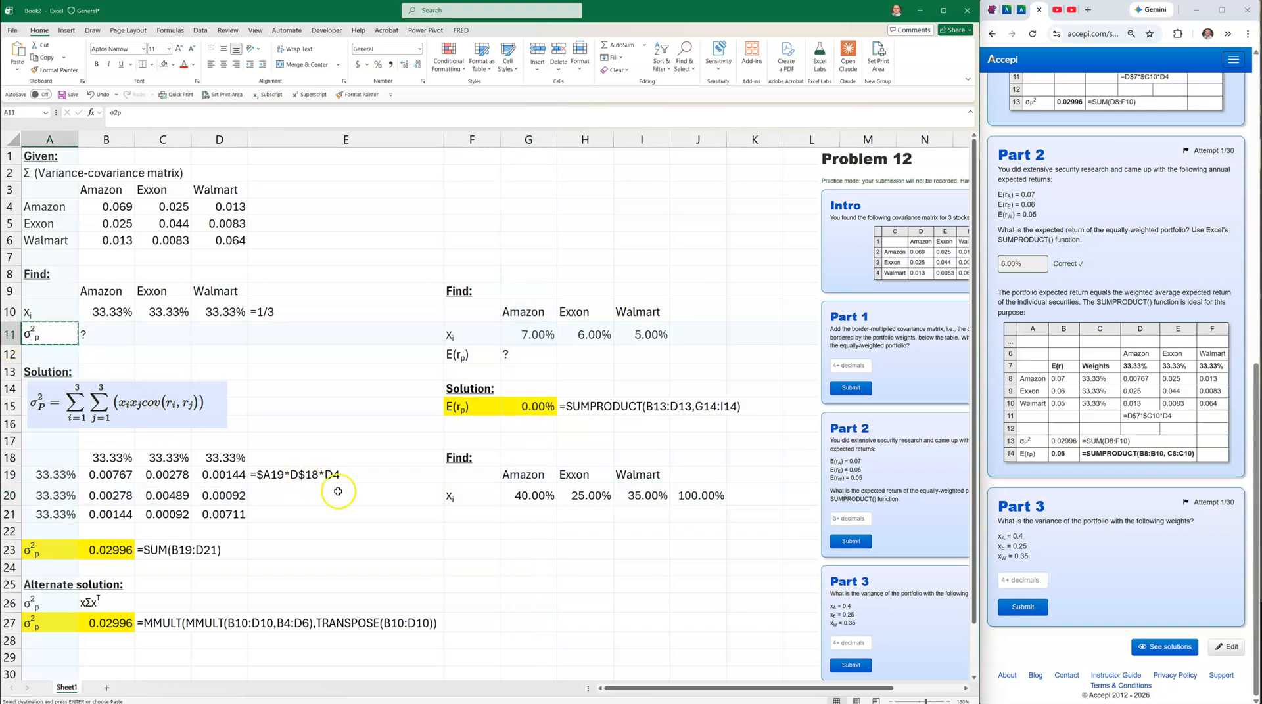
Paste the variance label into F21 with a ? placeholder in G21.
click(477, 515)
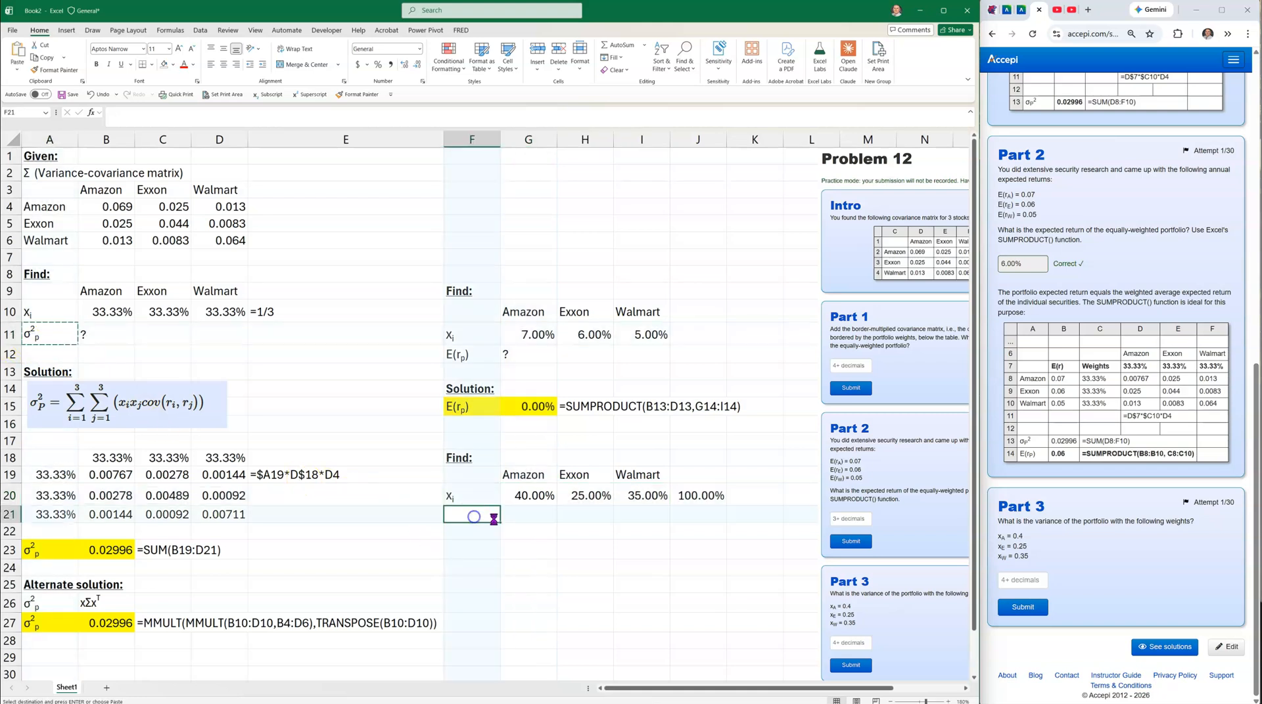
key(ctrl+v)
click(534, 515)
text(?)
key(Return)
key(Return)
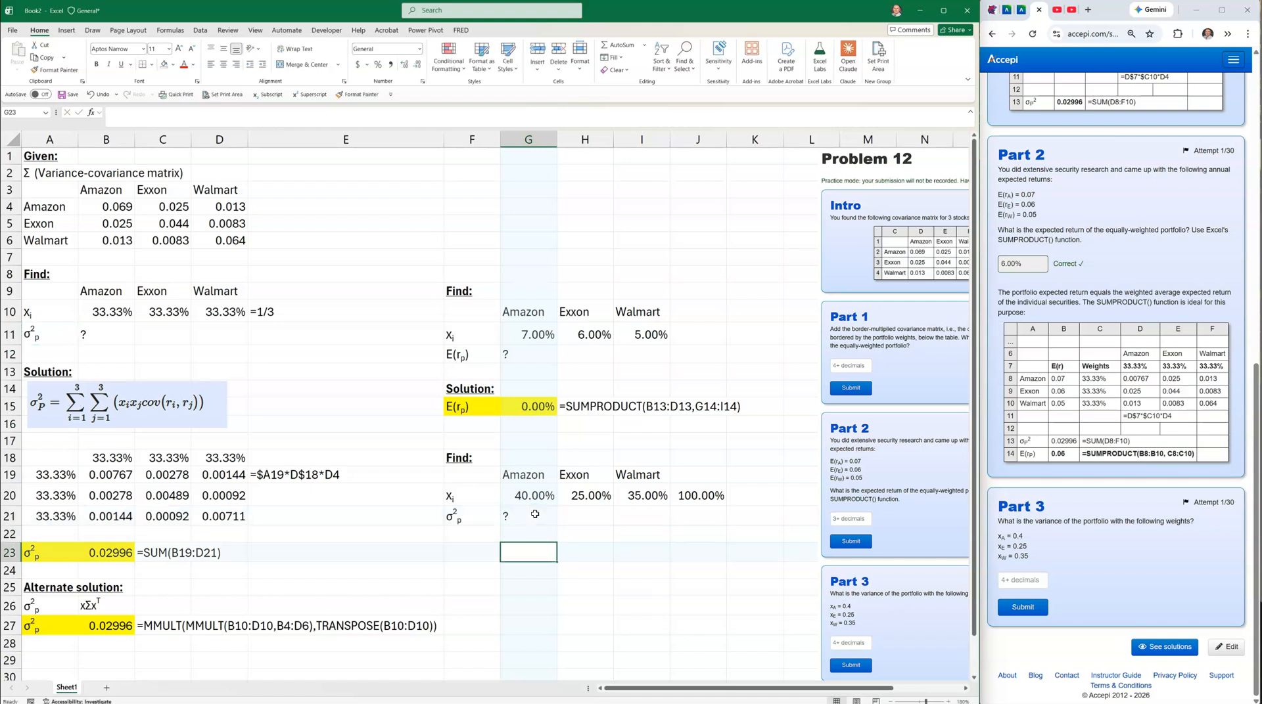
Add a bold, underlined 'Solution:' heading in F23.
key(Left)
text(So)
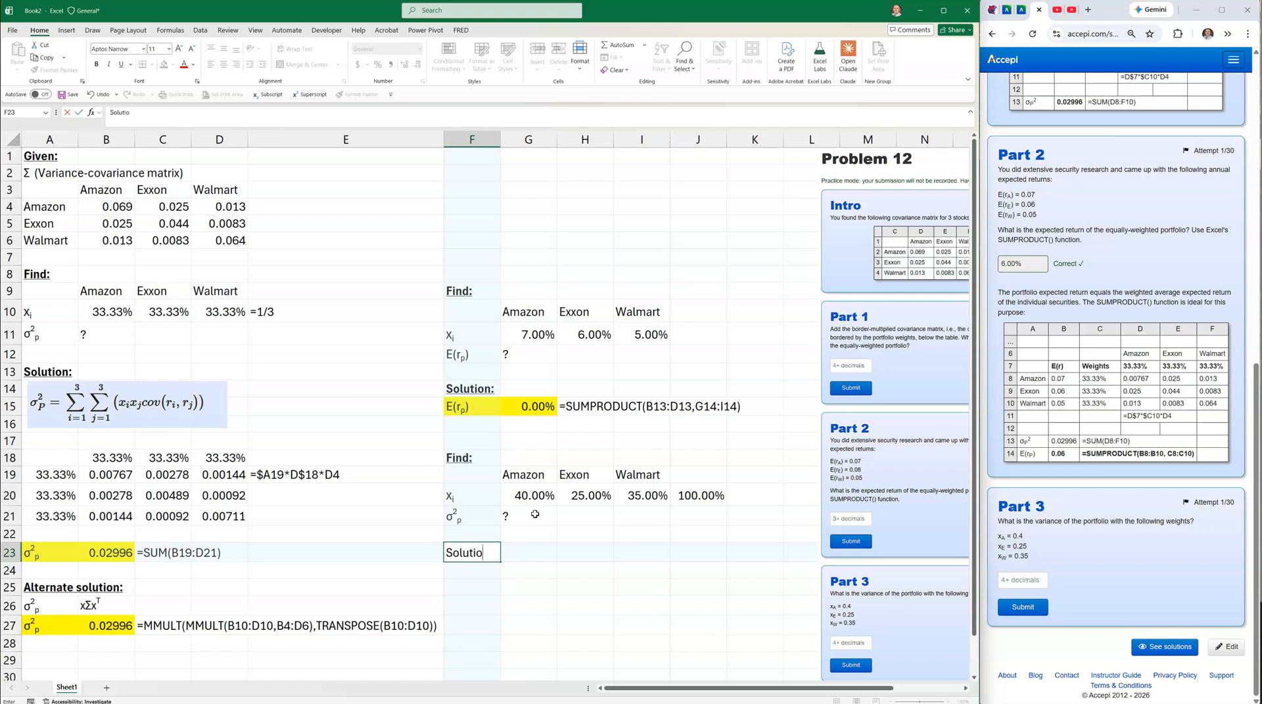
text(lution:)
key(Return)
click(464, 552)
click(97, 64)
click(121, 63)
click(335, 527)
Copy the existing MMULT solution row from A27:C27 into F24.
click(83, 649)
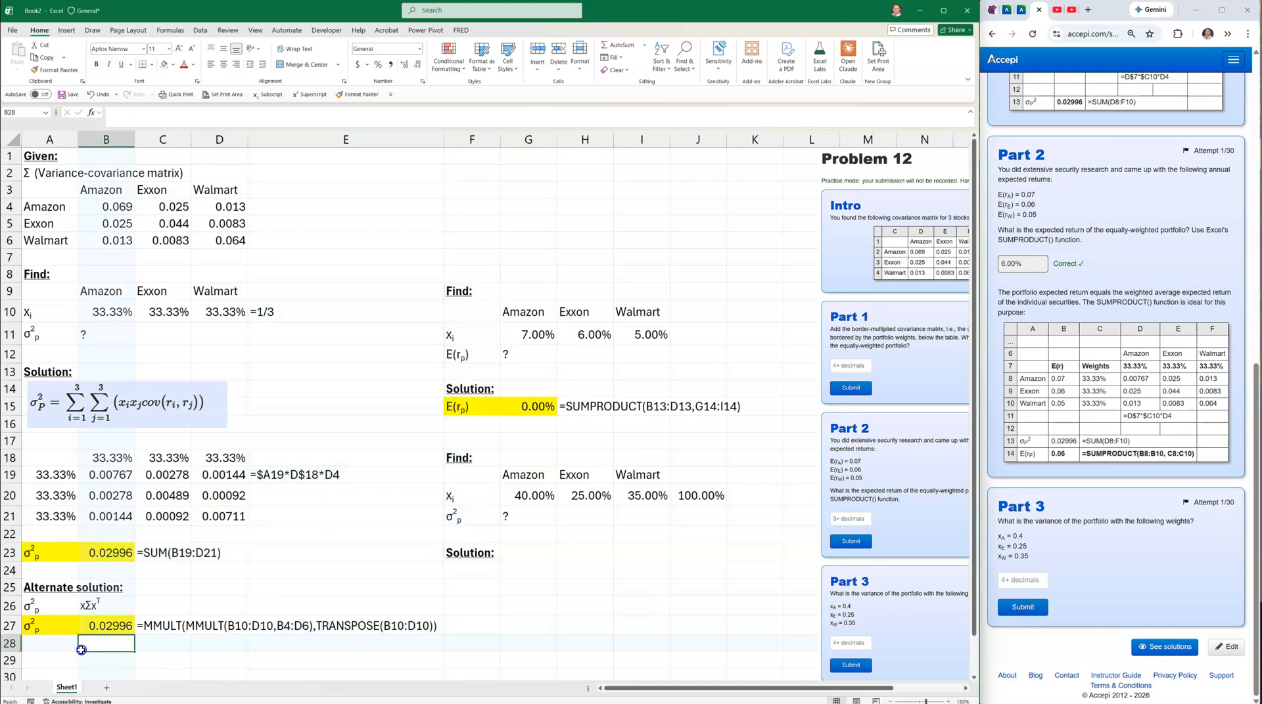
drag(39, 630, 490, 576)
click(506, 637)
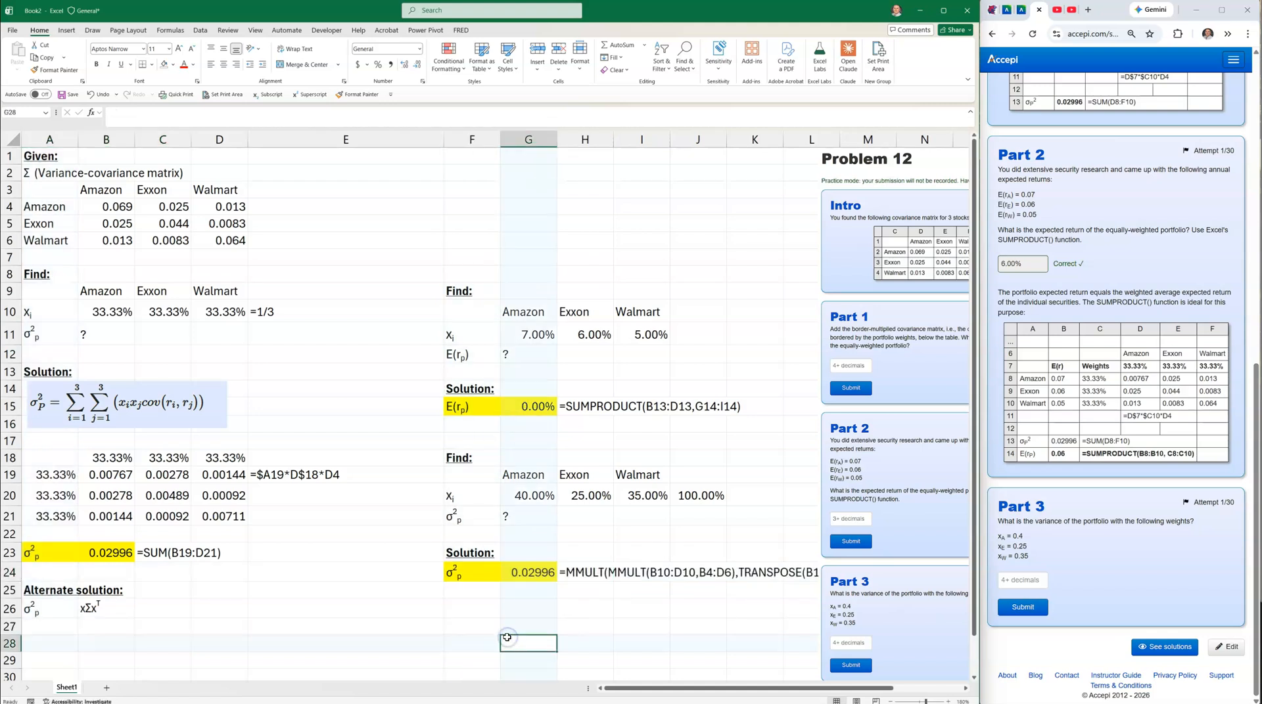
key(ctrl+z)
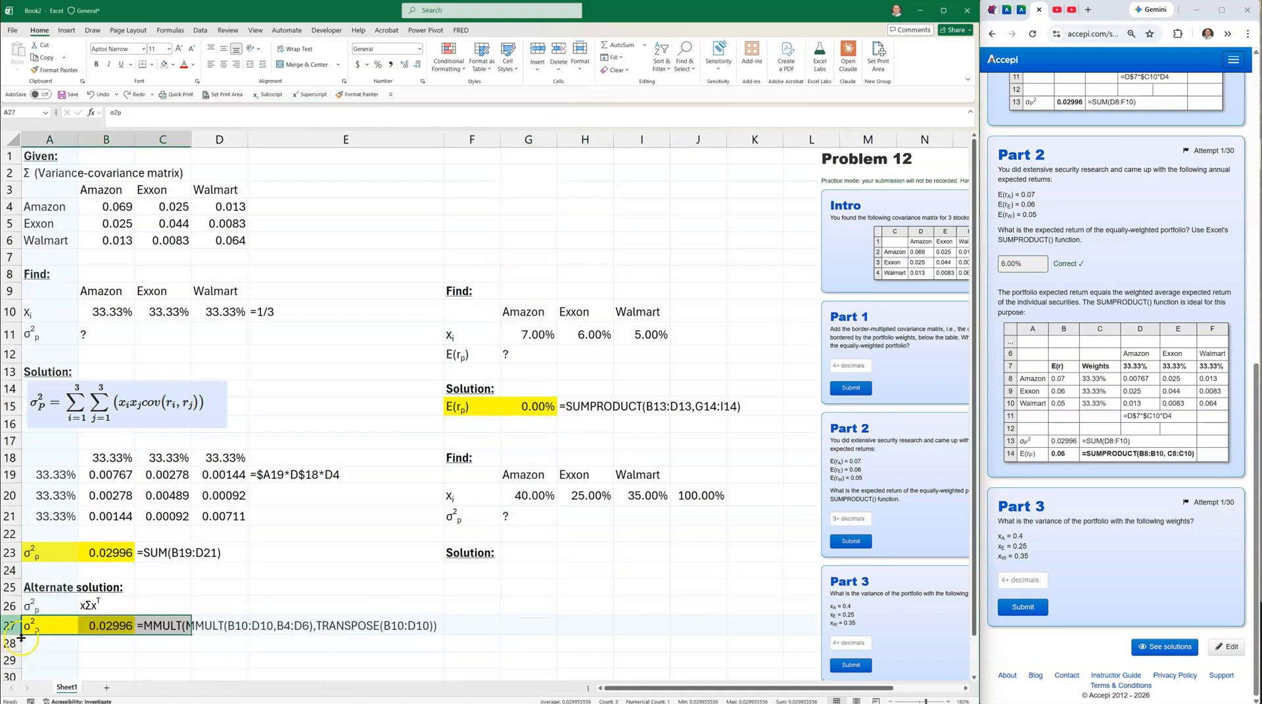
right_click(49, 627)
click(75, 324)
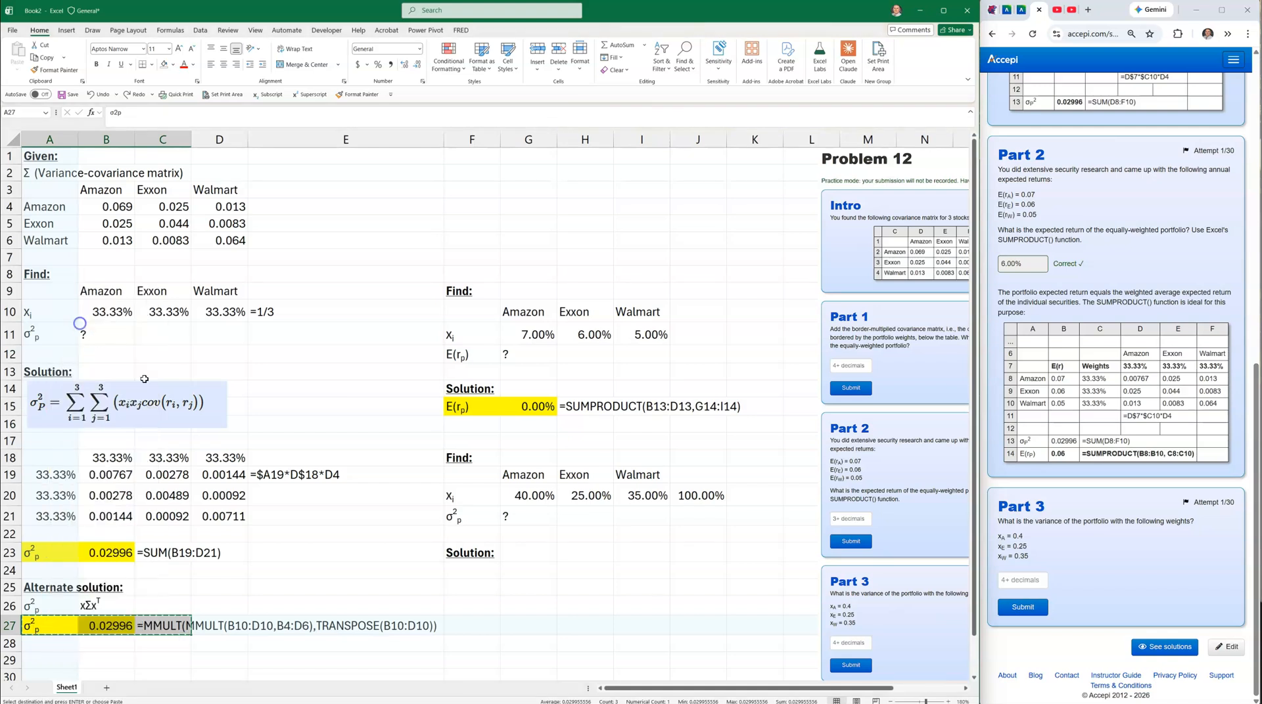
click(455, 569)
key(ctrl+v)
Repoint G24's MMULT formula to B4:D6 and G20:I20, giving 0.03172.
key(Right)
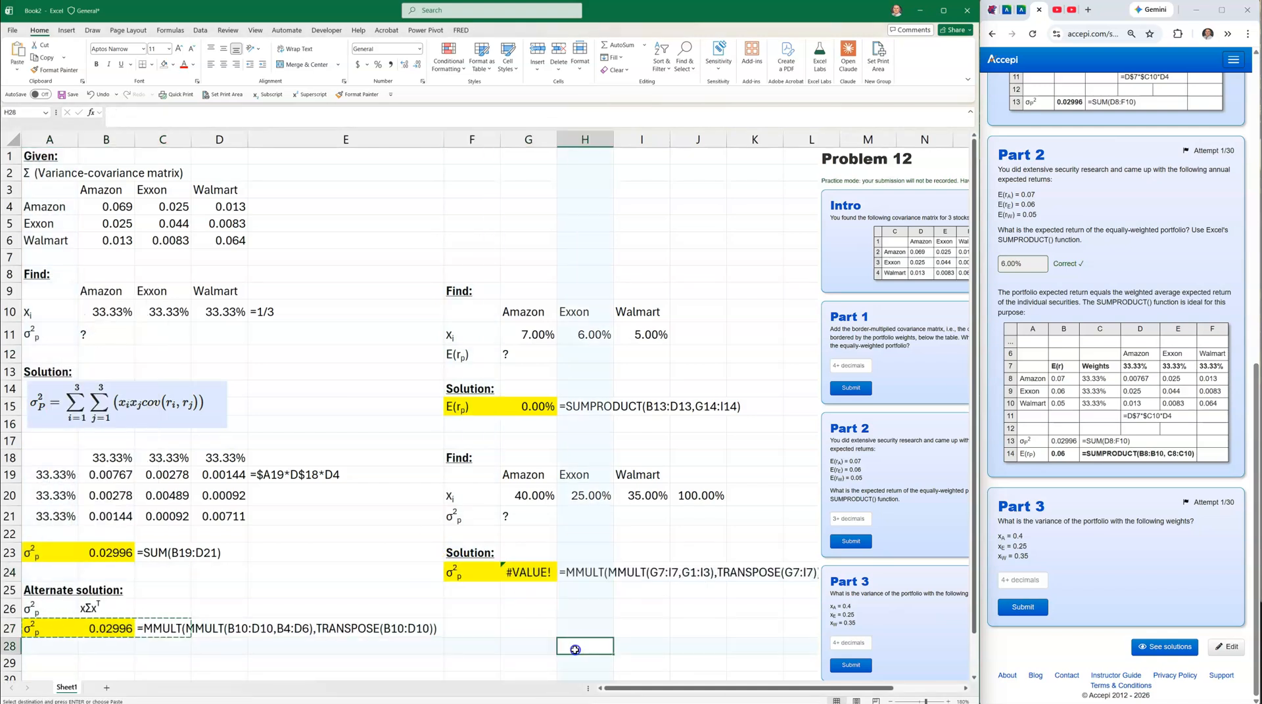
double_click(527, 575)
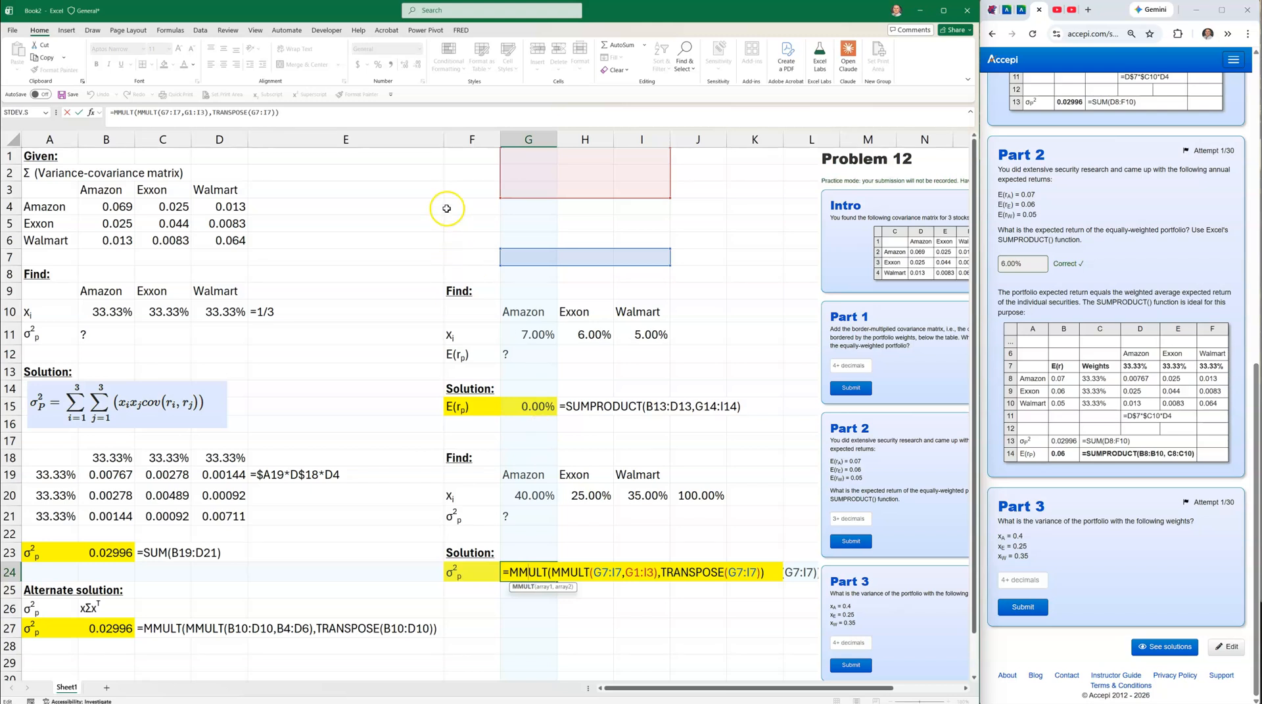
drag(585, 197, 148, 234)
drag(573, 265, 568, 498)
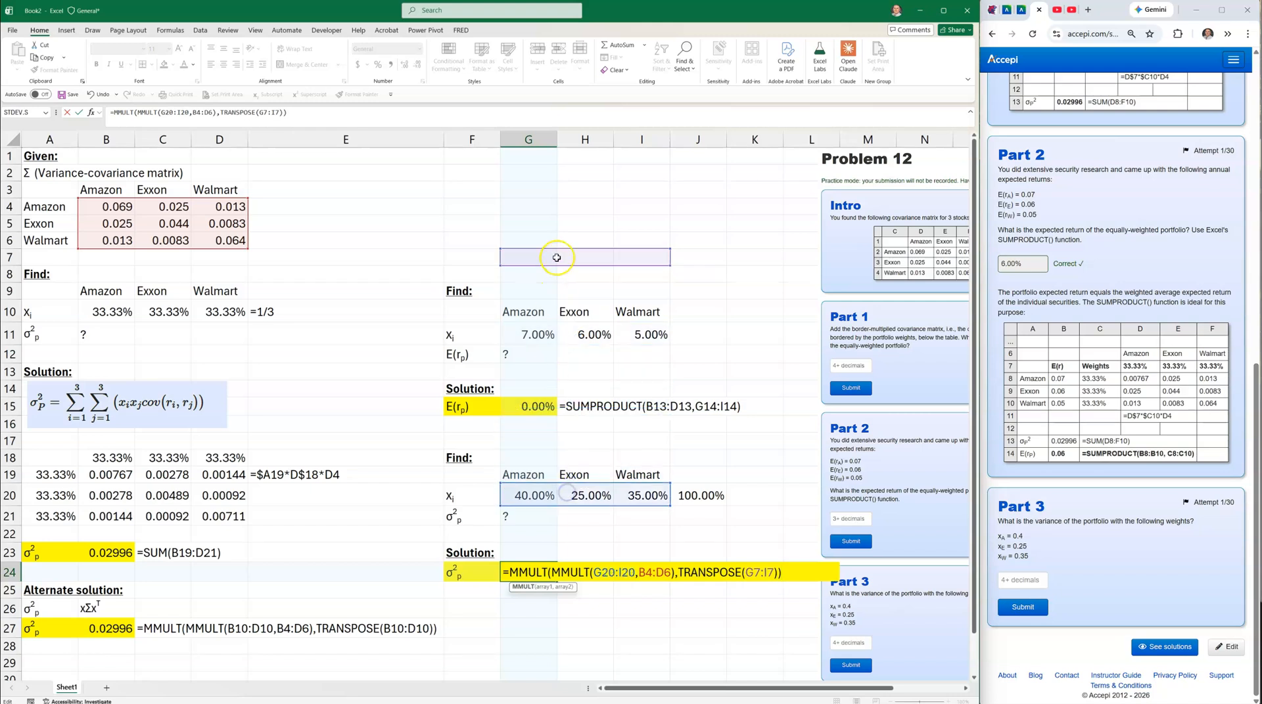
drag(554, 258, 551, 496)
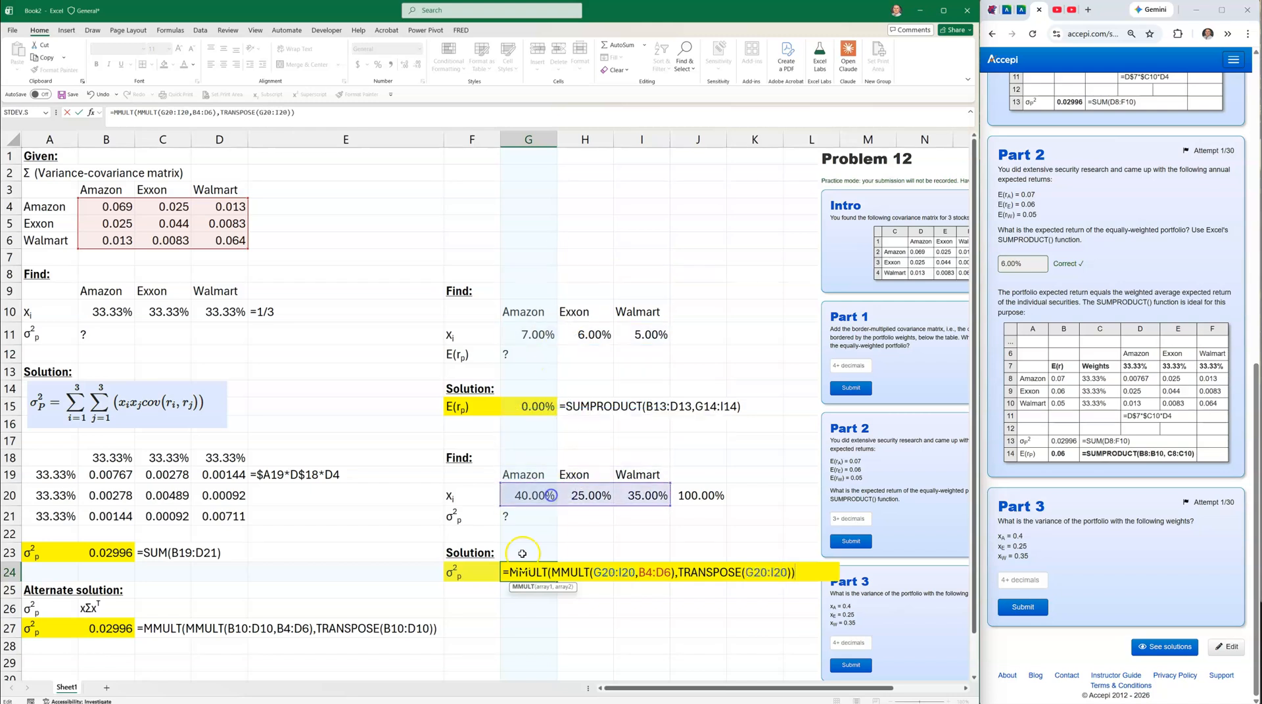
key(Return)
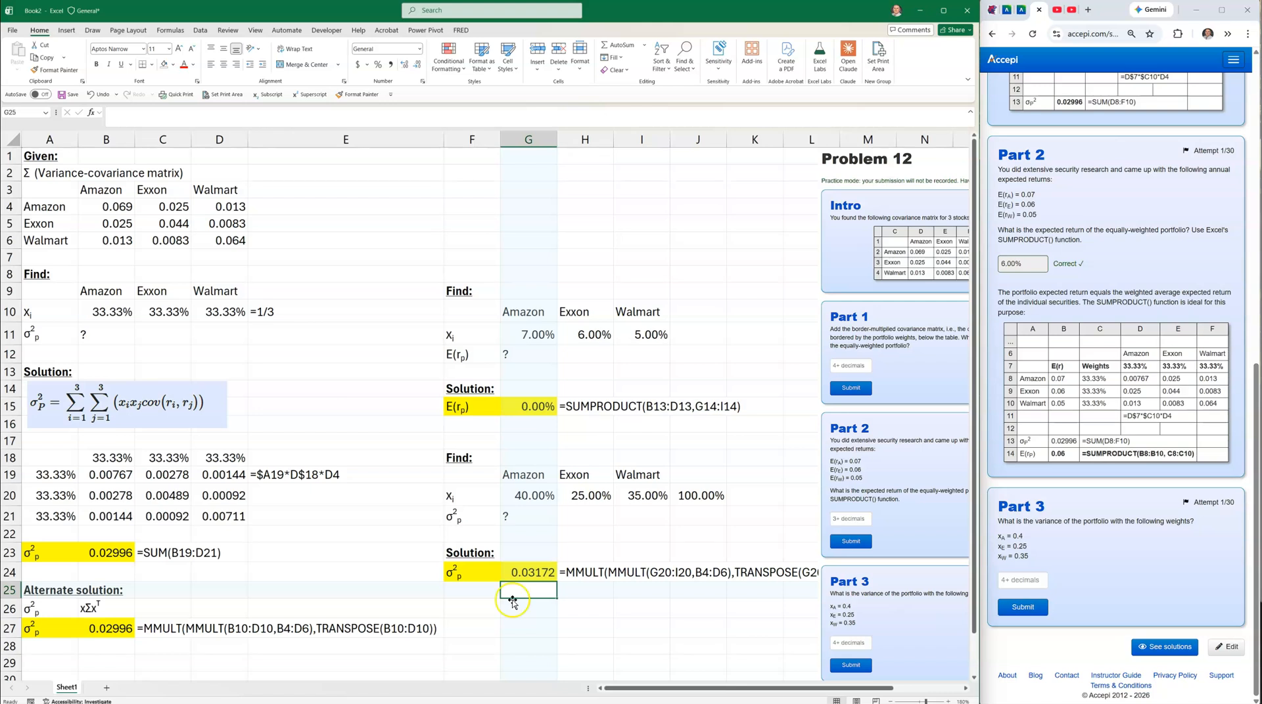
Copy the 0.03172 variance from G24 and submit it as Accepi's Part 3 answer.
click(523, 573)
right_click(522, 573)
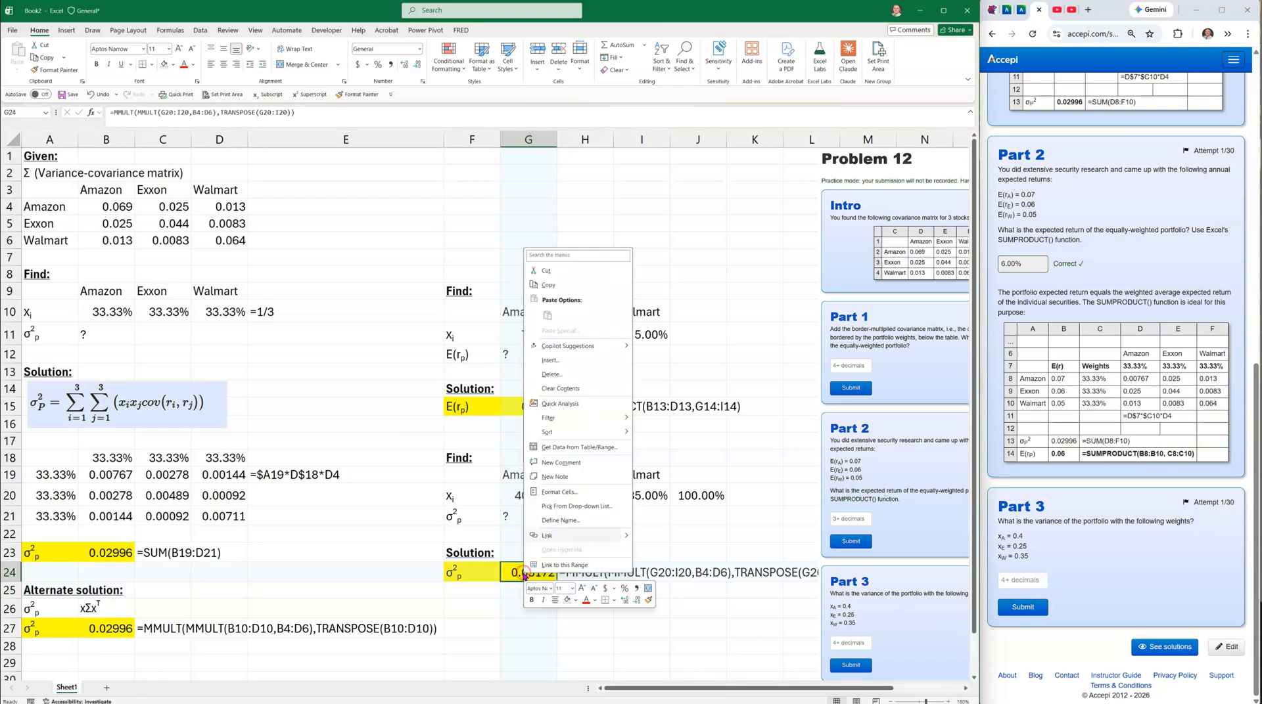
click(548, 278)
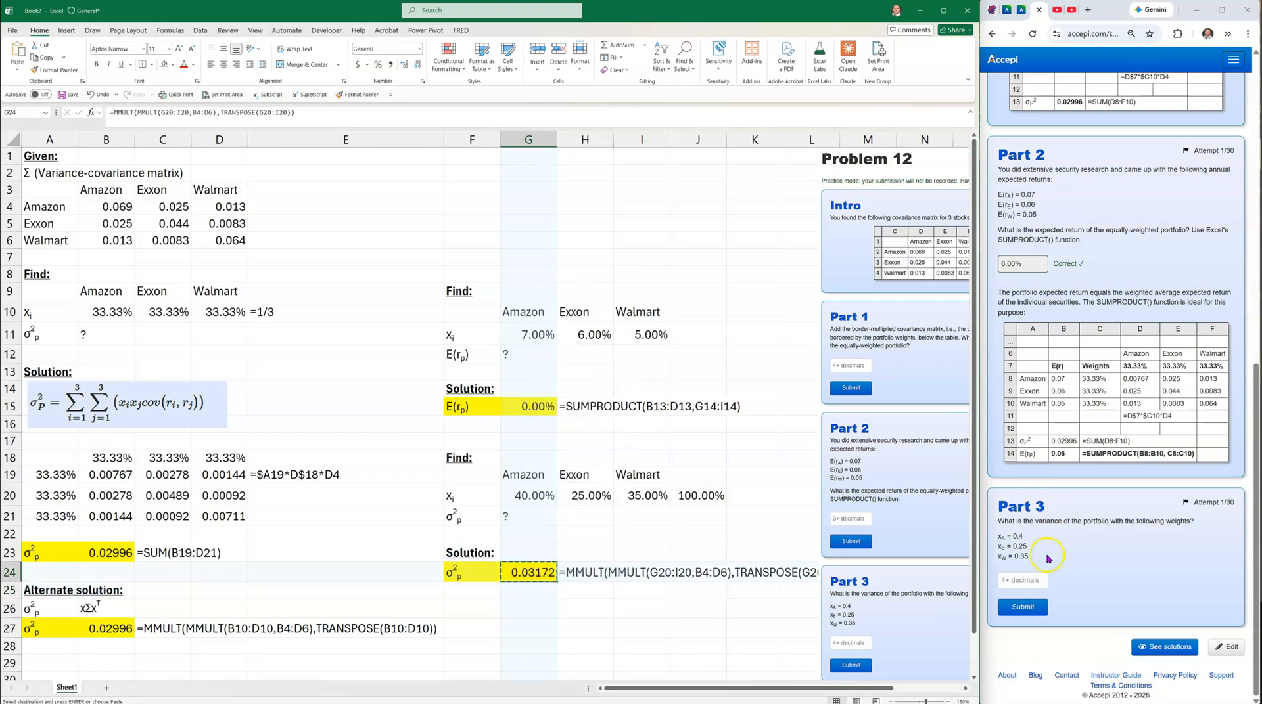
click(1019, 579)
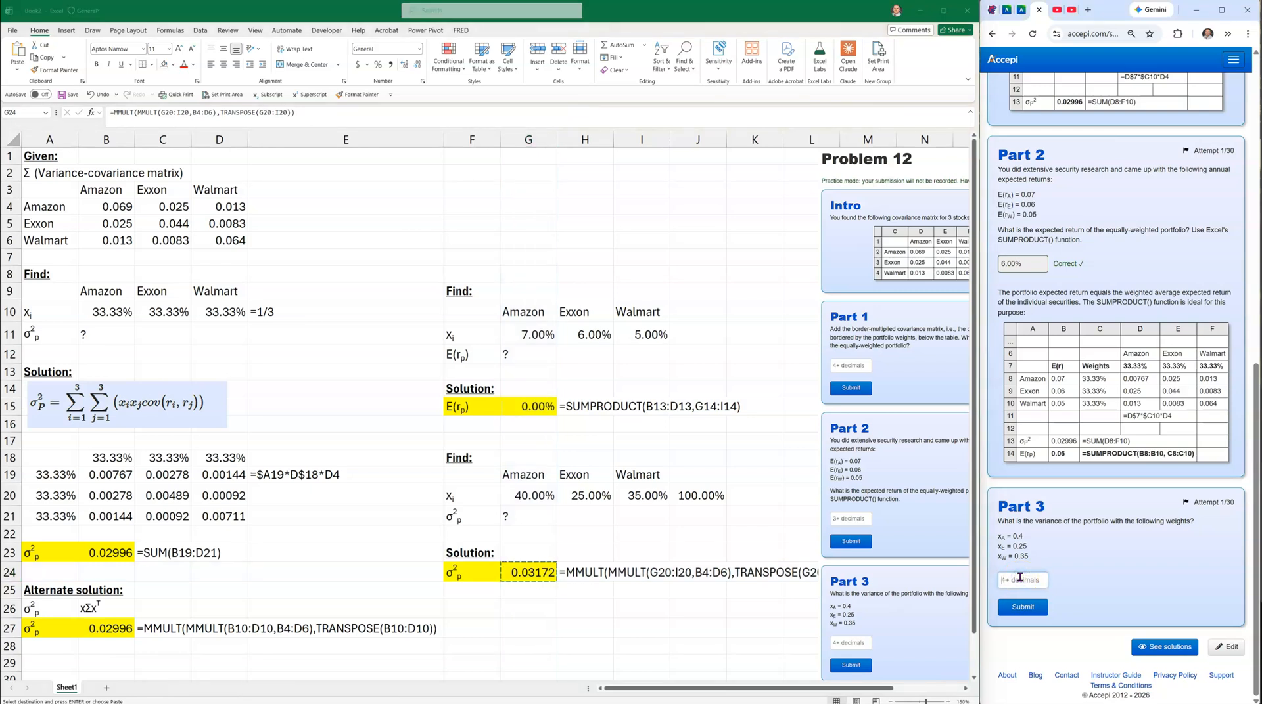
click(1023, 607)
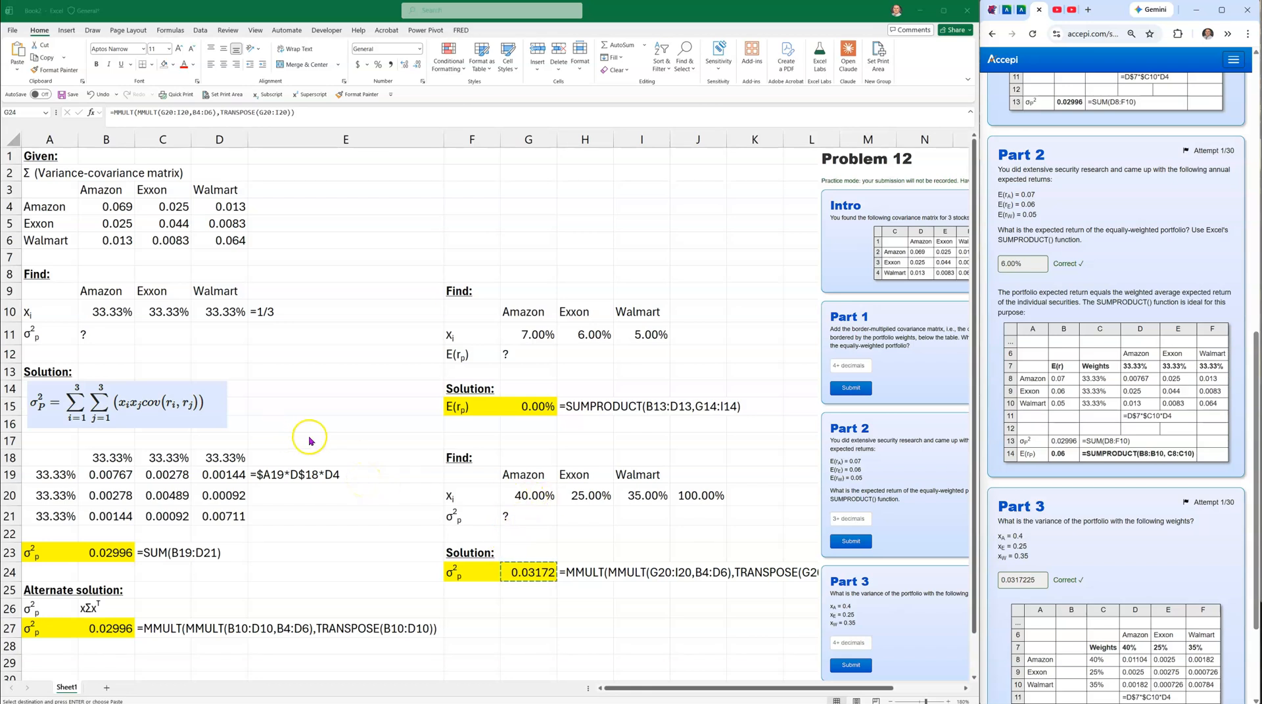
click(374, 375)
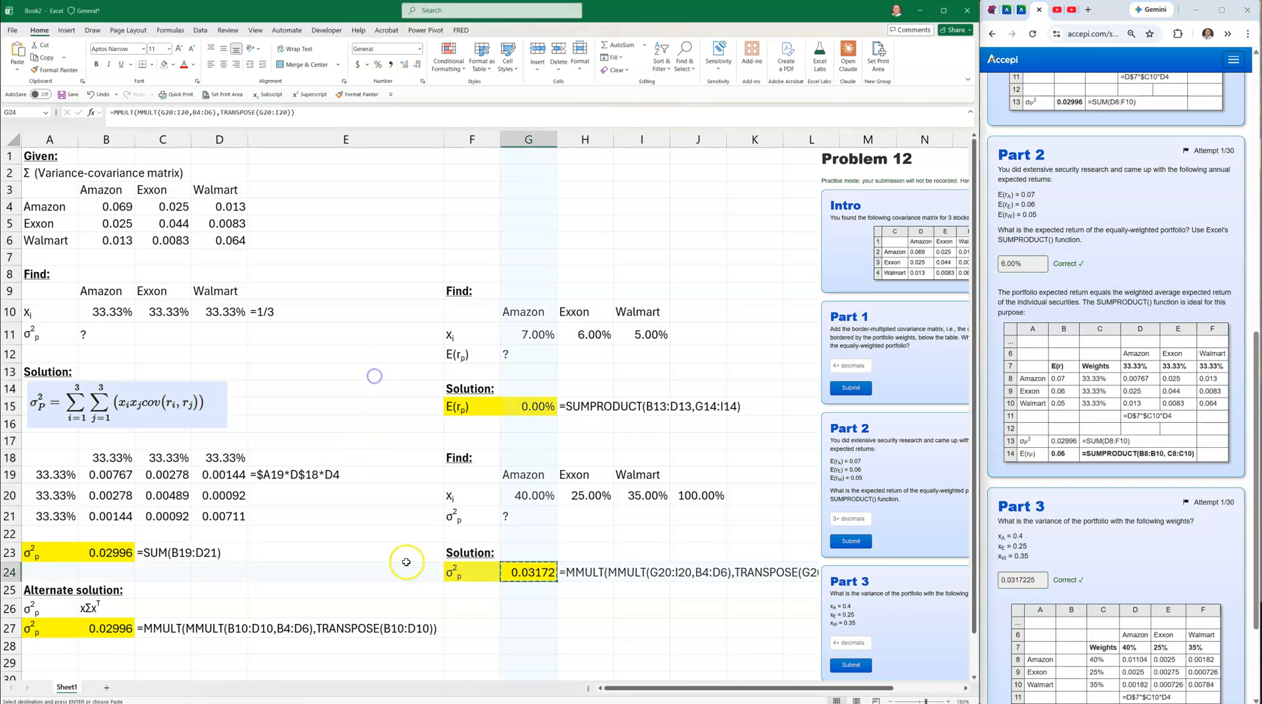
key(Escape)
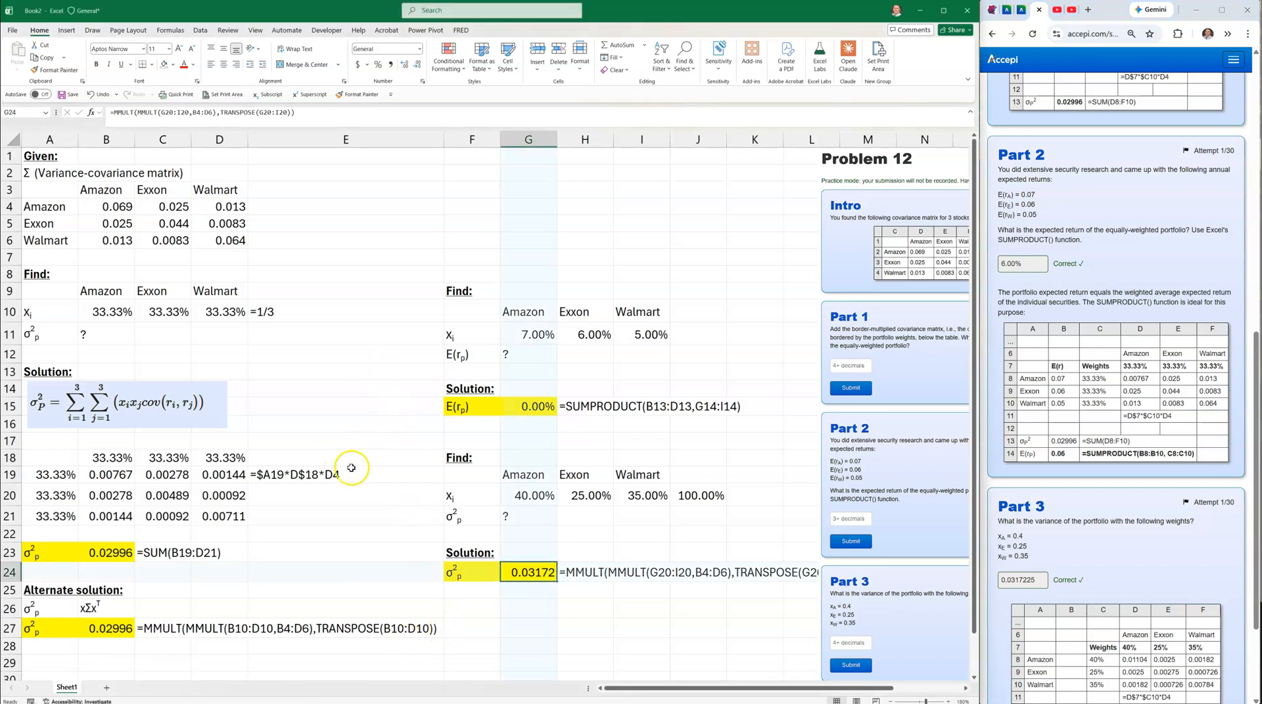